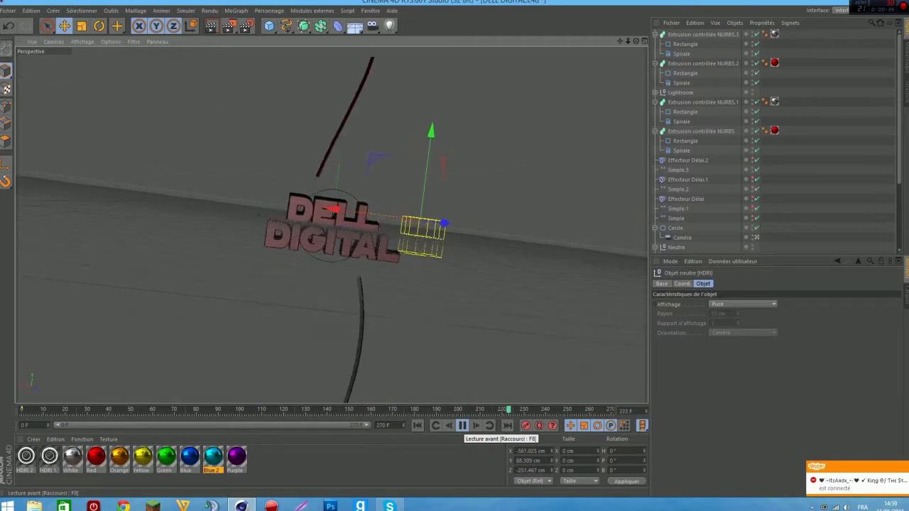
Review the playback of the existing intro animation and return the timeline to frame 0
{"action": "left_click", "coordinate": [462, 425]}
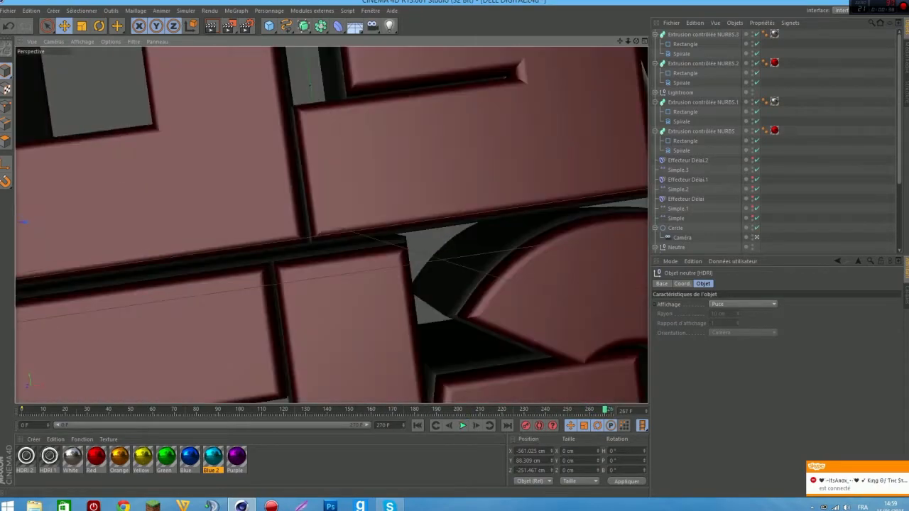
{"action": "left_click_drag", "start_coordinate": [605, 410], "coordinate": [31, 410]}
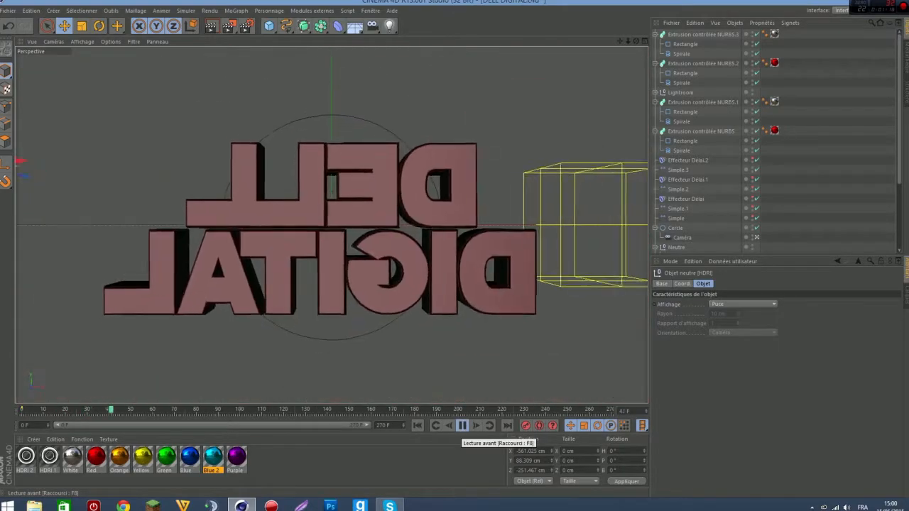
{"action": "left_click", "coordinate": [462, 426]}
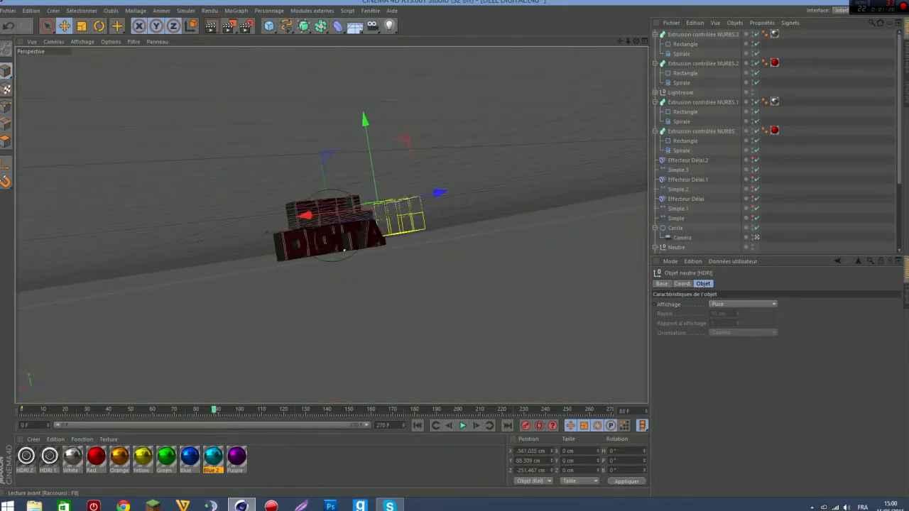
{"action": "left_click_drag", "start_coordinate": [214, 410], "coordinate": [22, 410]}
Delete the four Extrusion contrôlée NURBS objects, all Délai and Simple effectors, and the circle with its camera
{"action": "left_click", "coordinate": [703, 34]}
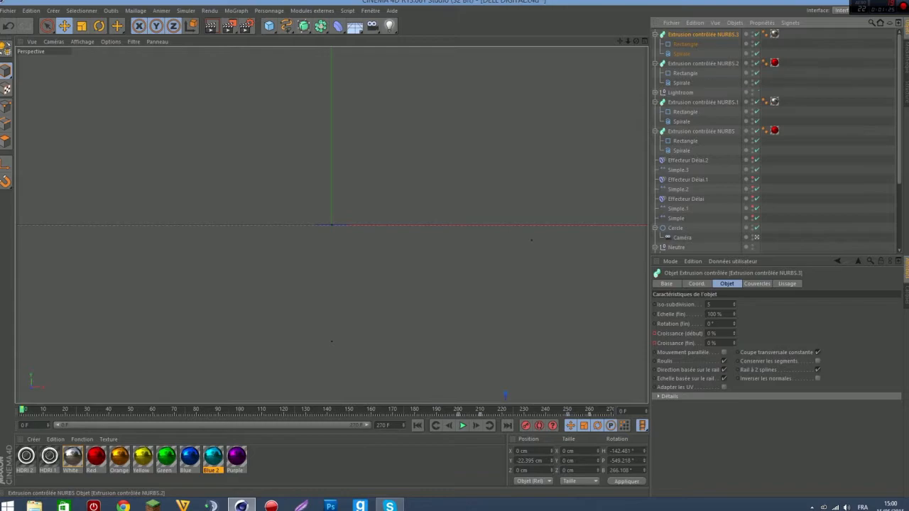
{"action": "left_click", "coordinate": [691, 64], "text": "shift"}
{"action": "key", "text": "Delete"}
{"action": "left_click", "coordinate": [703, 73]}
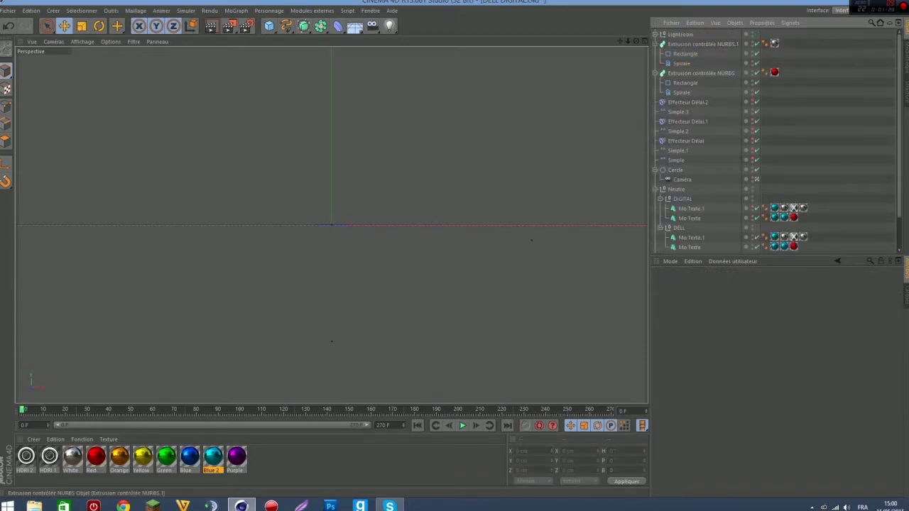
{"action": "scroll", "coordinate": [703, 73], "scroll_direction": "down", "scroll_amount": 2}
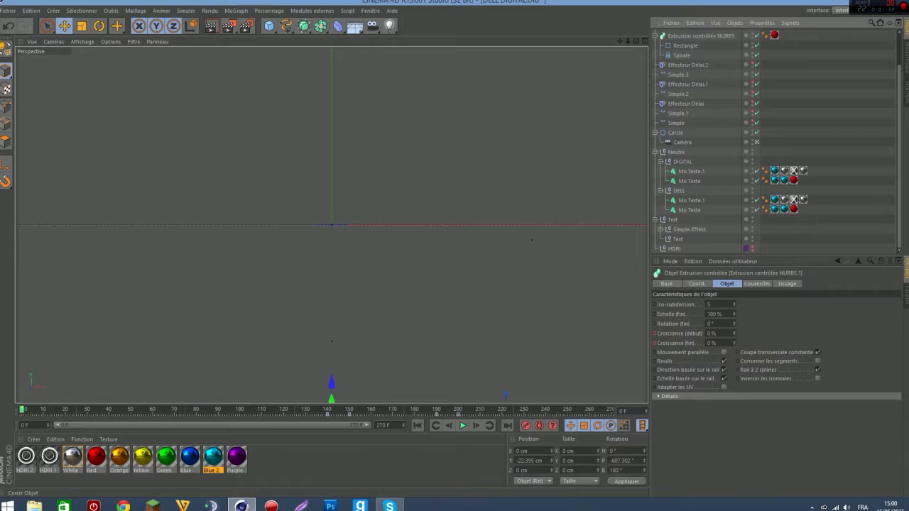
{"action": "left_click", "coordinate": [676, 132], "text": "shift"}
{"action": "key", "text": "Delete"}
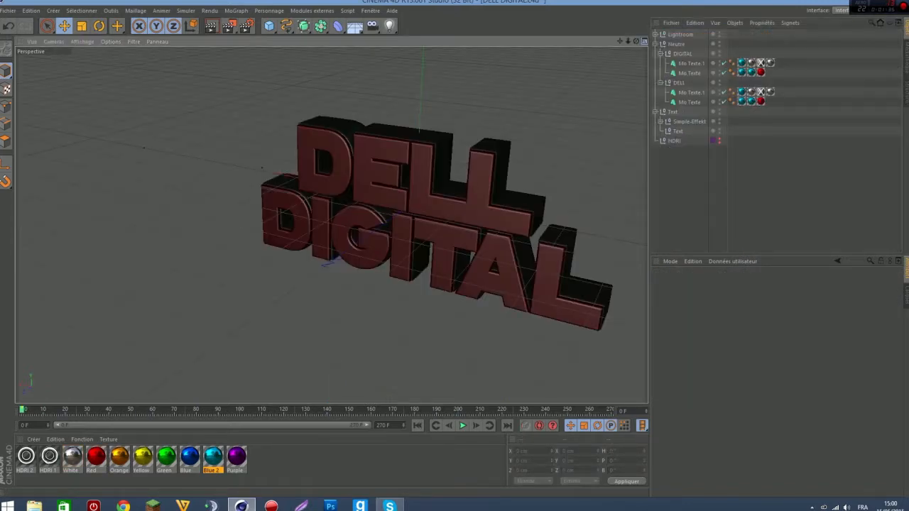
Render the view with the Lightroom on and off to compare the lighting on the text
{"action": "left_click_drag", "start_coordinate": [636, 41], "coordinate": [575, 45]}
{"action": "left_click", "coordinate": [212, 26]}
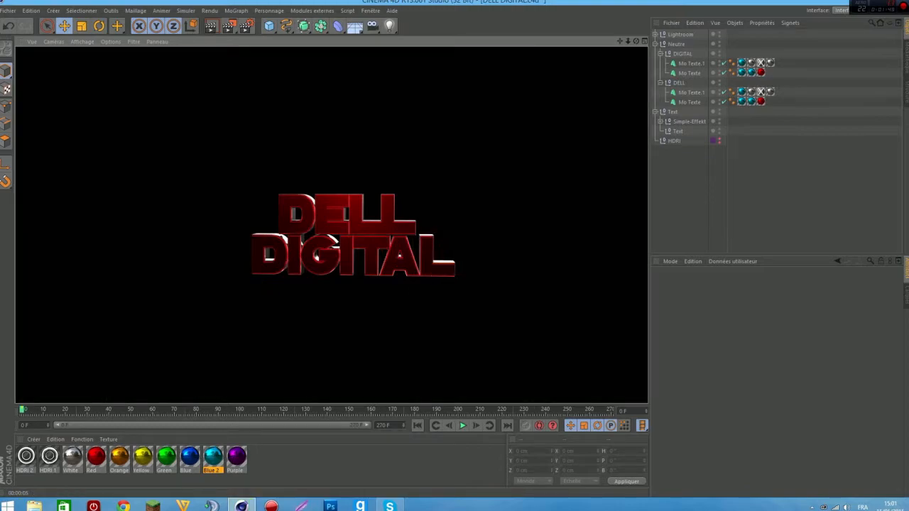
{"action": "double_click", "coordinate": [720, 32]}
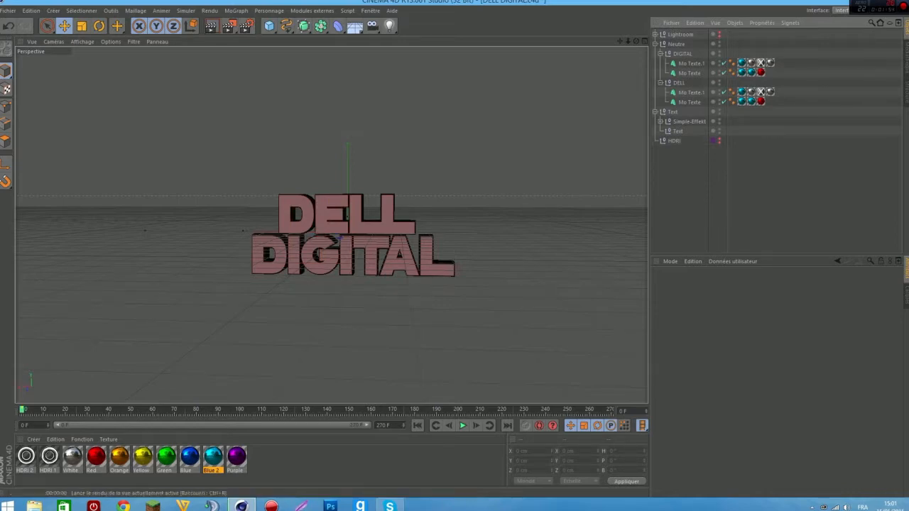
{"action": "left_click", "coordinate": [210, 25]}
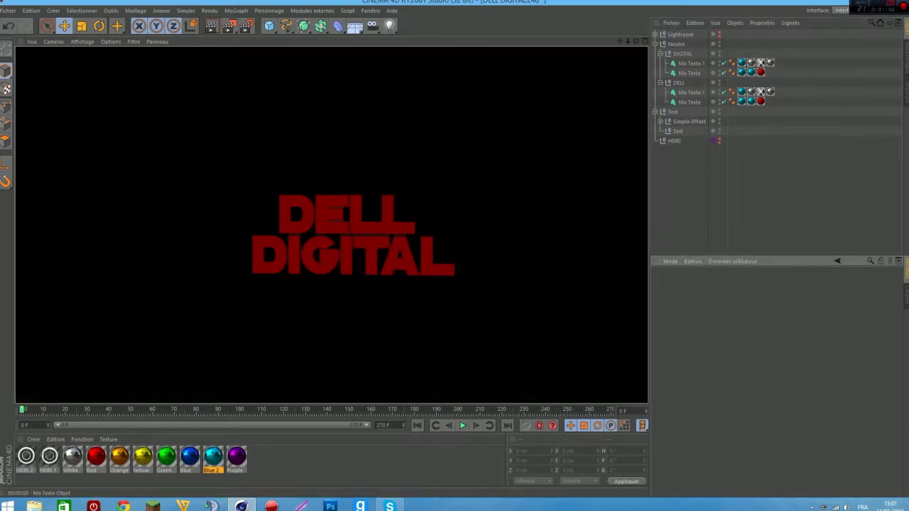
{"action": "left_click", "coordinate": [717, 178]}
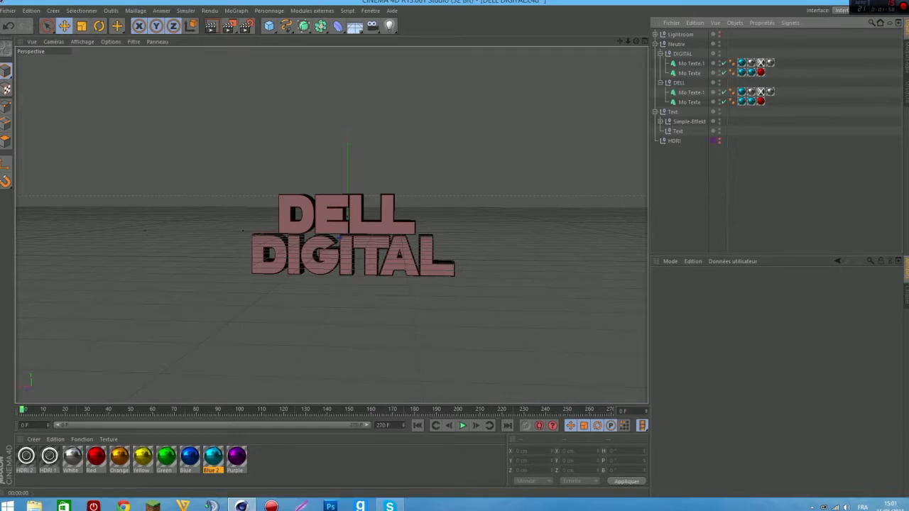
Preview-render the DELL DIGITAL text from a closer front view
{"action": "left_click_drag", "start_coordinate": [637, 41], "coordinate": [572, 160]}
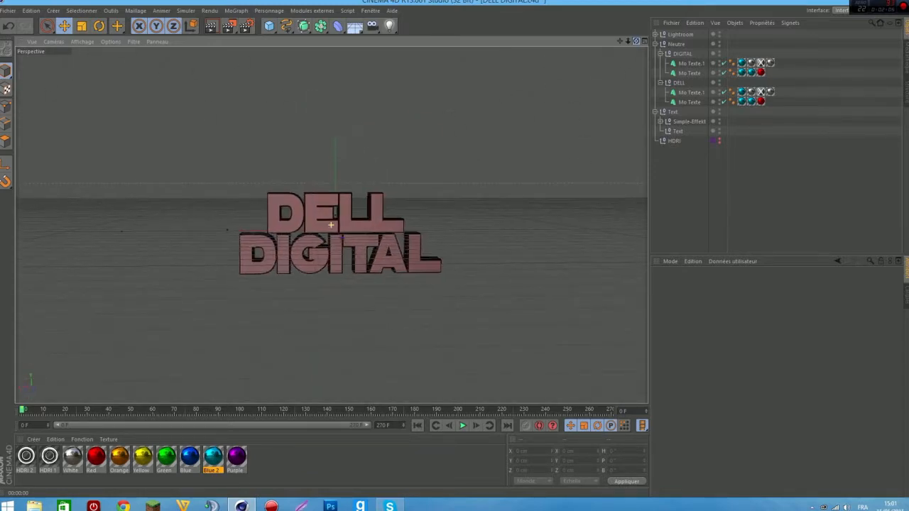
{"action": "left_click_drag", "start_coordinate": [620, 41], "coordinate": [694, 274]}
{"action": "left_click_drag", "start_coordinate": [620, 41], "coordinate": [597, 2]}
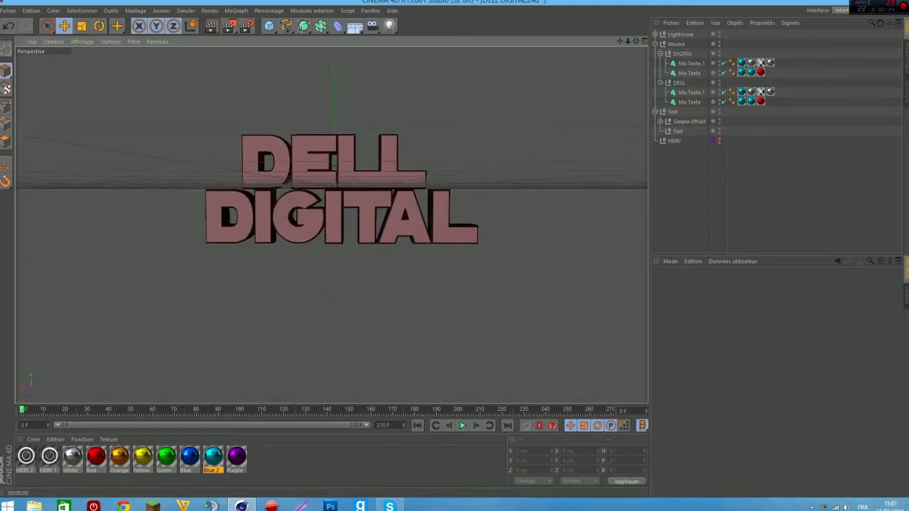
{"action": "key", "text": "ctrl+r"}
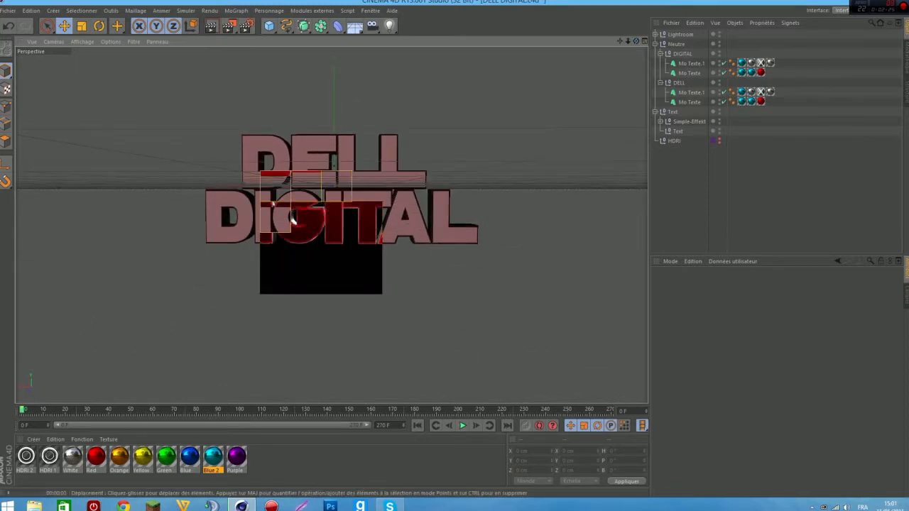
{"action": "key", "text": "Escape"}
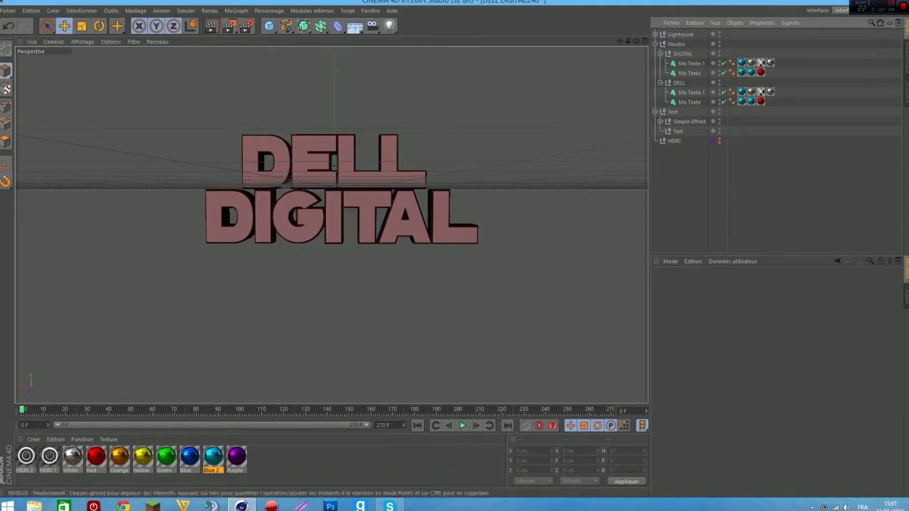
Delete the DIGITAL group and change the text of both remaining DELL text objects to NAME
{"action": "left_click", "coordinate": [681, 55]}
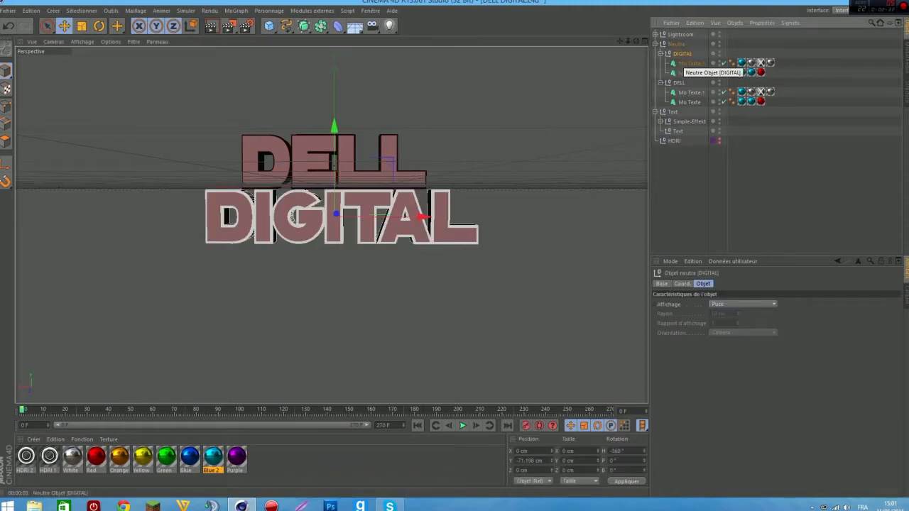
{"action": "key", "text": "Delete"}
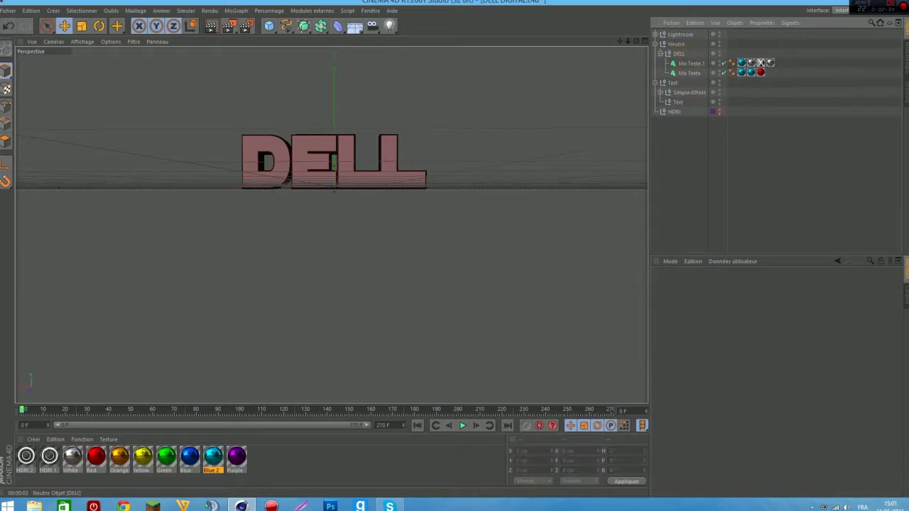
{"action": "left_click", "coordinate": [690, 63]}
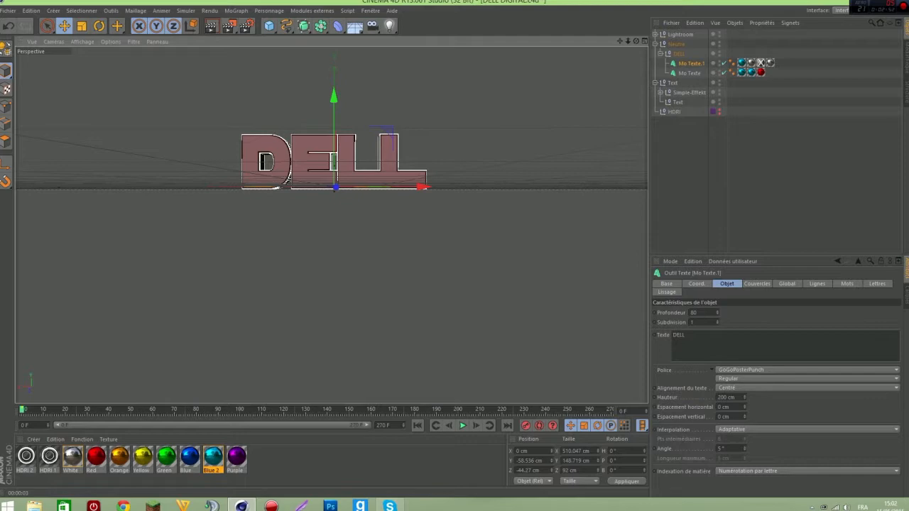
{"action": "left_click", "coordinate": [689, 73], "text": "shift"}
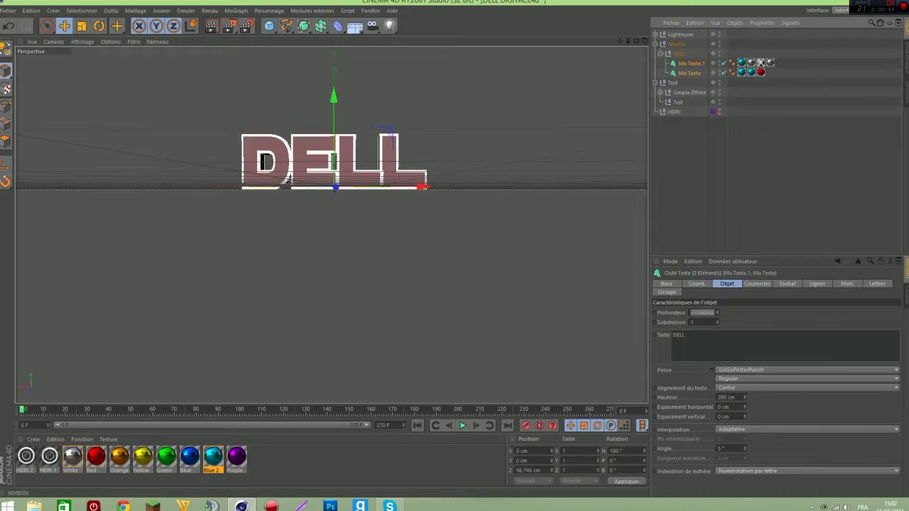
{"action": "left_click_drag", "start_coordinate": [636, 42], "coordinate": [774, 82]}
{"action": "mouse_move", "coordinate": [637, 41]}
{"action": "left_mouse_down"}
{"action": "mouse_move", "coordinate": [589, 43]}
{"action": "mouse_move", "coordinate": [648, 48]}
{"action": "left_mouse_up"}
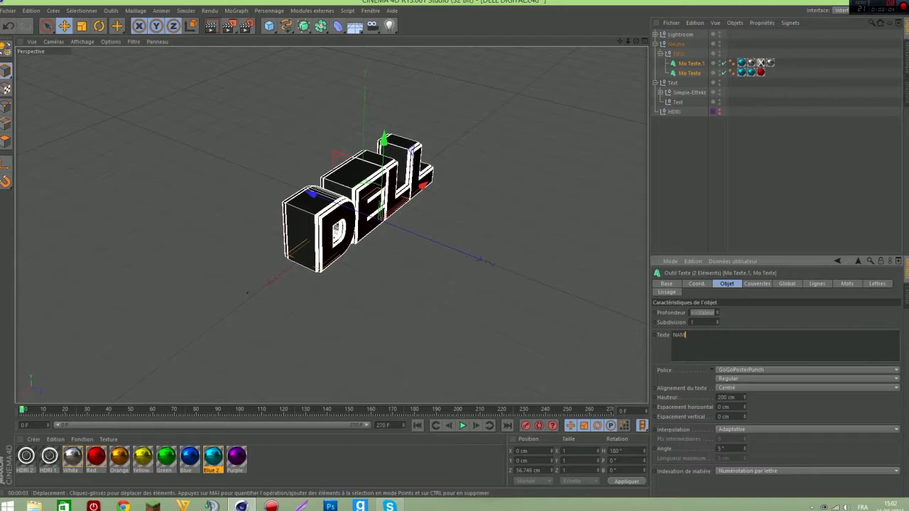
{"action": "left_click", "coordinate": [796, 317]}
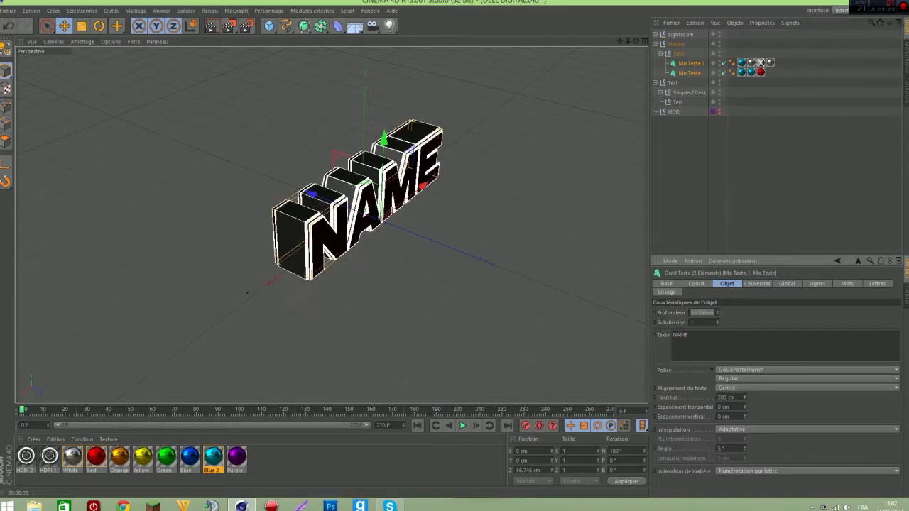
Add a circle spline and center it on the NAME text at about Y 62.5 cm and Z 16.6 cm
{"action": "left_click_drag", "start_coordinate": [636, 41], "coordinate": [584, 25]}
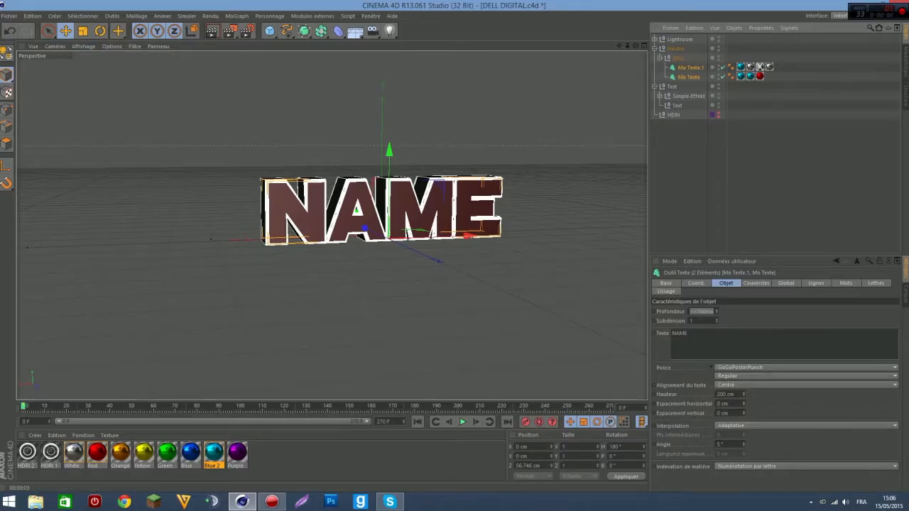
{"action": "left_click_drag", "start_coordinate": [636, 45], "coordinate": [609, 56]}
{"action": "left_click_drag", "start_coordinate": [620, 46], "coordinate": [561, 29]}
{"action": "left_click_drag", "start_coordinate": [619, 46], "coordinate": [652, 13]}
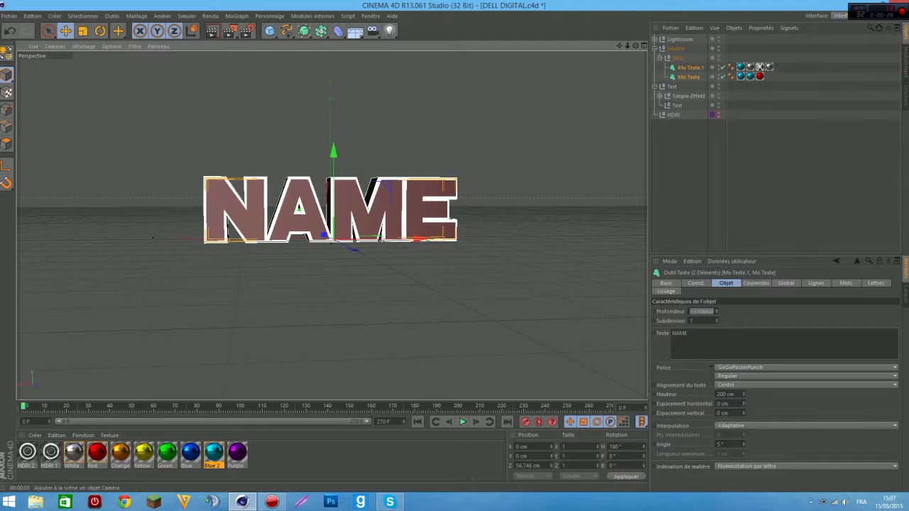
{"action": "left_click", "coordinate": [372, 30]}
{"action": "left_click", "coordinate": [286, 31]}
{"action": "left_click_drag", "start_coordinate": [286, 30], "coordinate": [377, 78]}
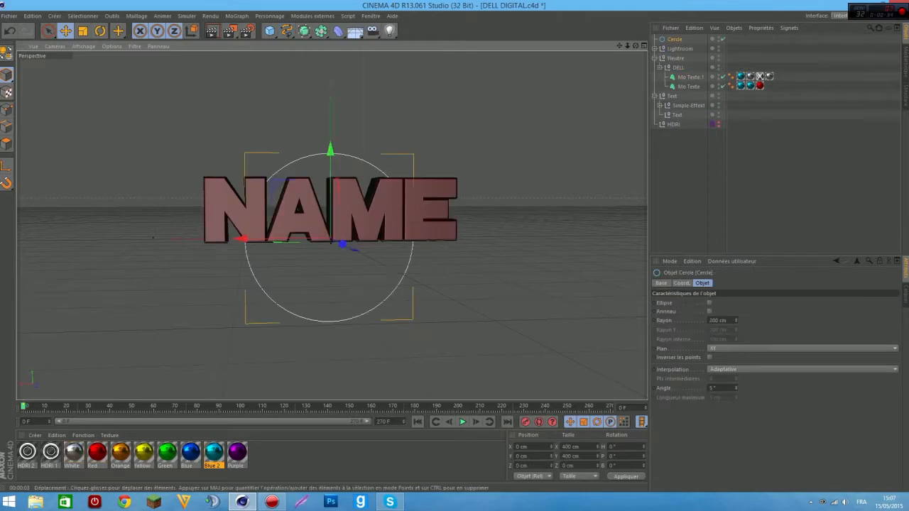
{"action": "left_click_drag", "start_coordinate": [330, 150], "coordinate": [330, 125]}
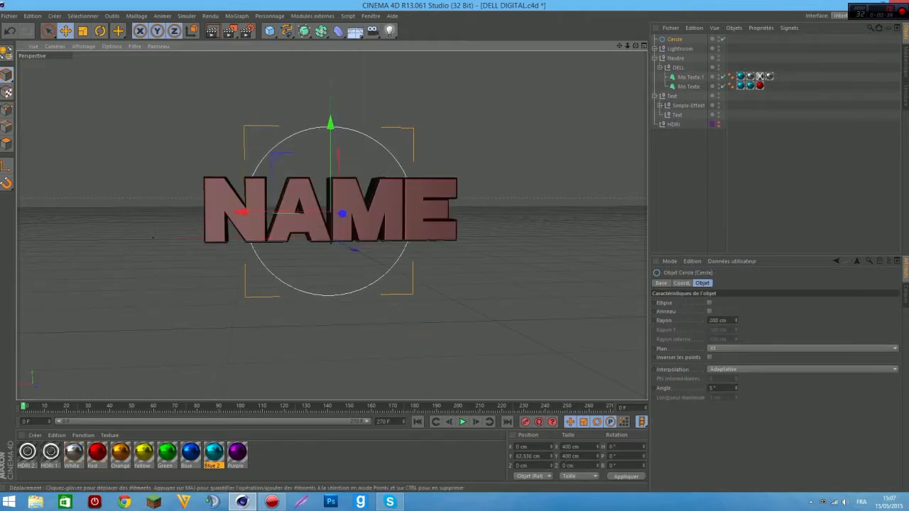
{"action": "left_click_drag", "start_coordinate": [635, 45], "coordinate": [719, 103]}
{"action": "left_click_drag", "start_coordinate": [410, 214], "coordinate": [420, 214]}
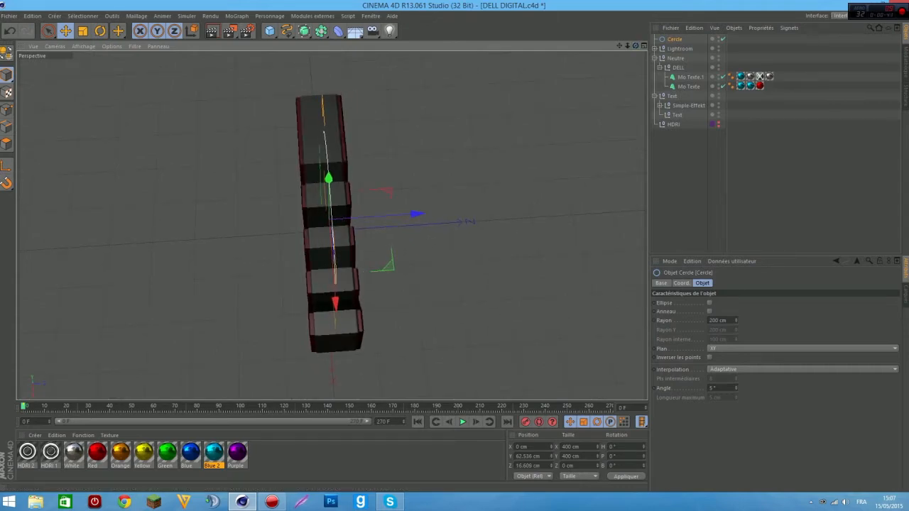
{"action": "left_click_drag", "start_coordinate": [636, 46], "coordinate": [545, 3]}
{"action": "left_click", "coordinate": [100, 31]}
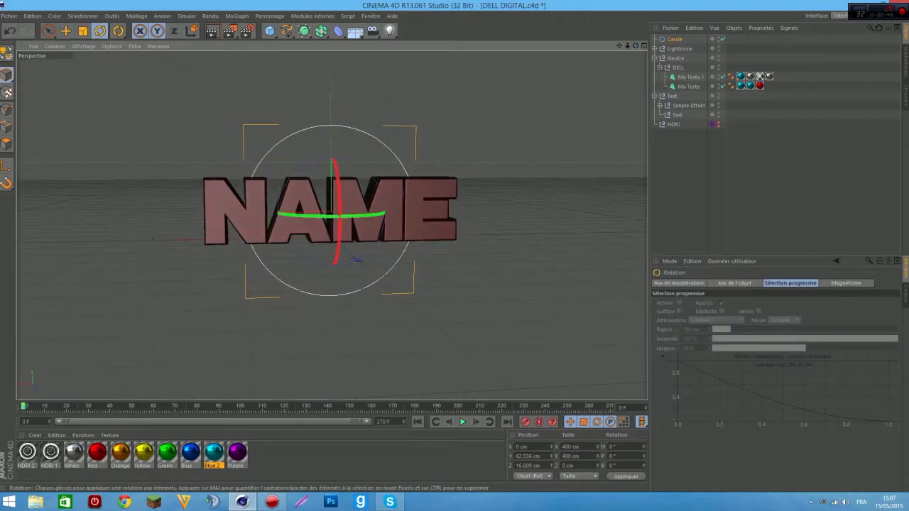
{"action": "left_click_drag", "start_coordinate": [340, 215], "coordinate": [338, 175]}
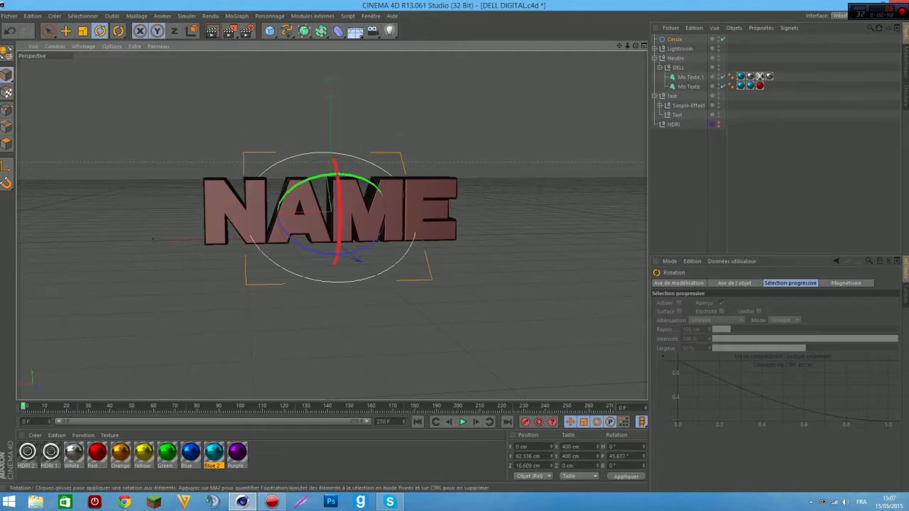
{"action": "left_click_drag", "start_coordinate": [361, 248], "coordinate": [317, 251]}
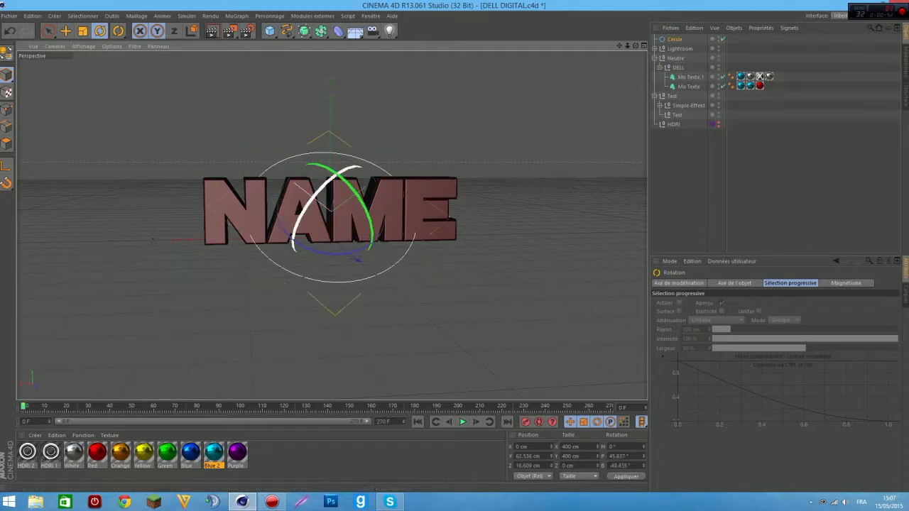
{"action": "left_click_drag", "start_coordinate": [311, 204], "coordinate": [296, 235]}
{"action": "key", "text": "ctrl+z"}
{"action": "key", "text": "ctrl+z"}
{"action": "key", "text": "ctrl+z"}
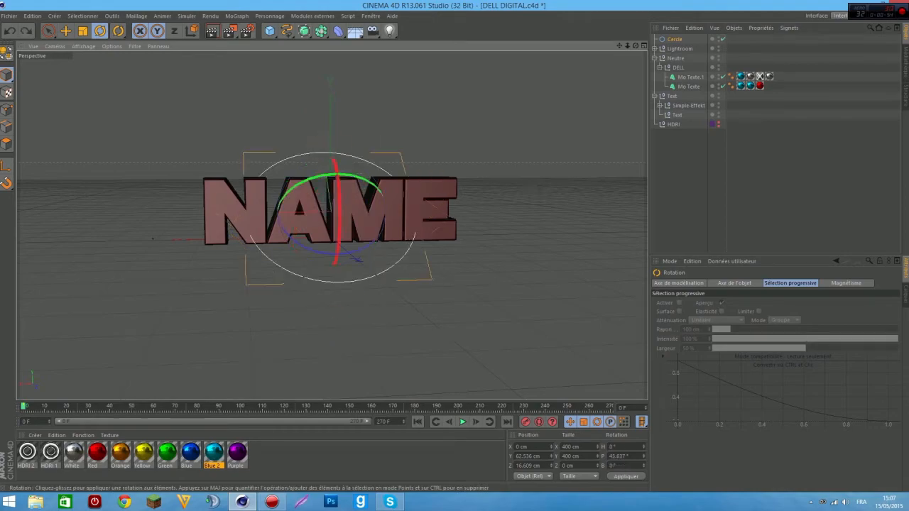
Add a camera to the scene and set its H and P rotation to 0°
{"action": "left_click", "coordinate": [372, 31]}
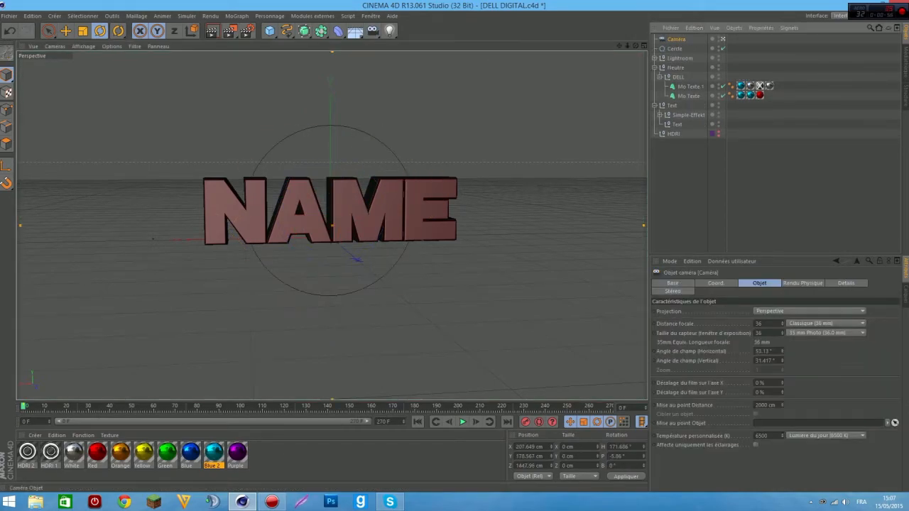
{"action": "double_click", "coordinate": [619, 446]}
{"action": "type", "text": "0"}
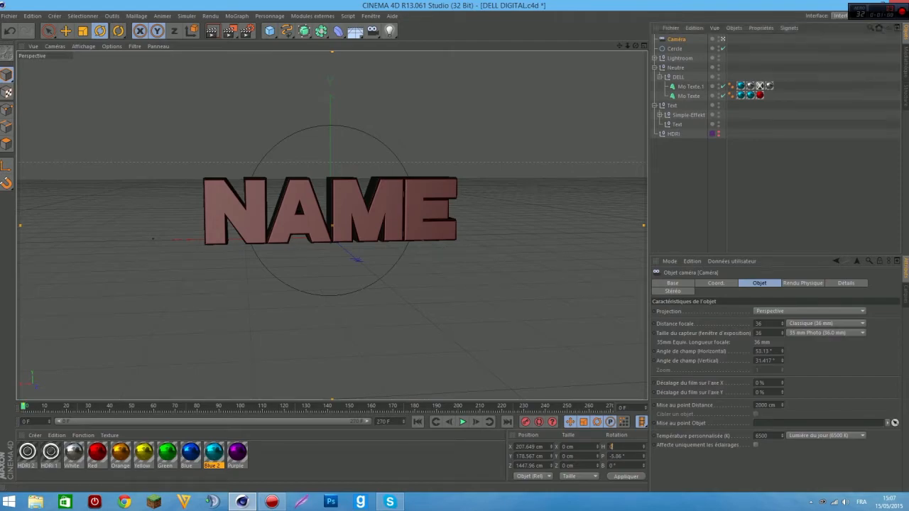
{"action": "key", "text": "Return"}
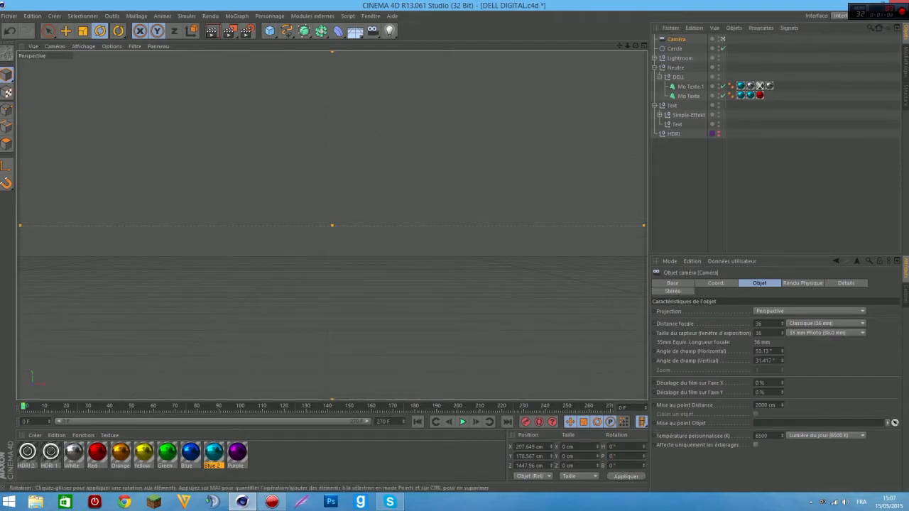
Set the camera's X and Y positions to 0 cm and pull it back to about Z -2415 cm
{"action": "scroll", "coordinate": [332, 226], "scroll_direction": "down", "scroll_amount": 10}
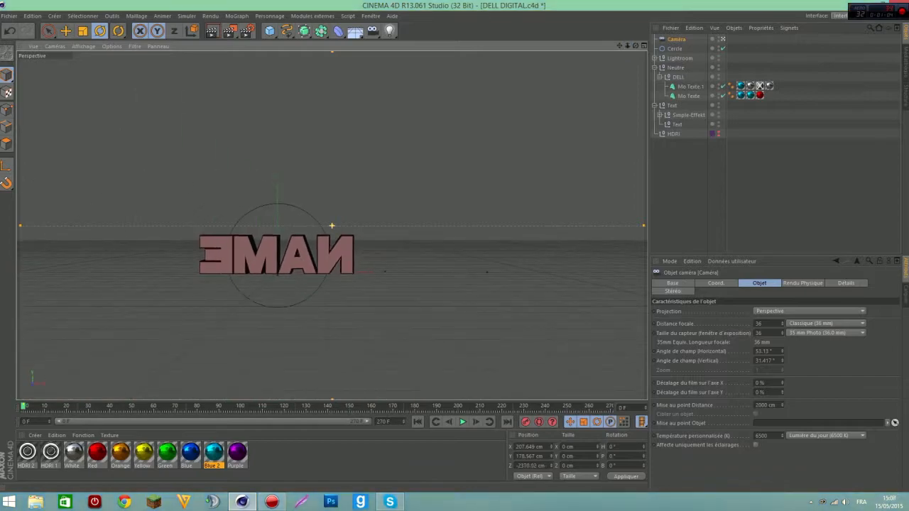
{"action": "double_click", "coordinate": [529, 446]}
{"action": "type", "text": "0"}
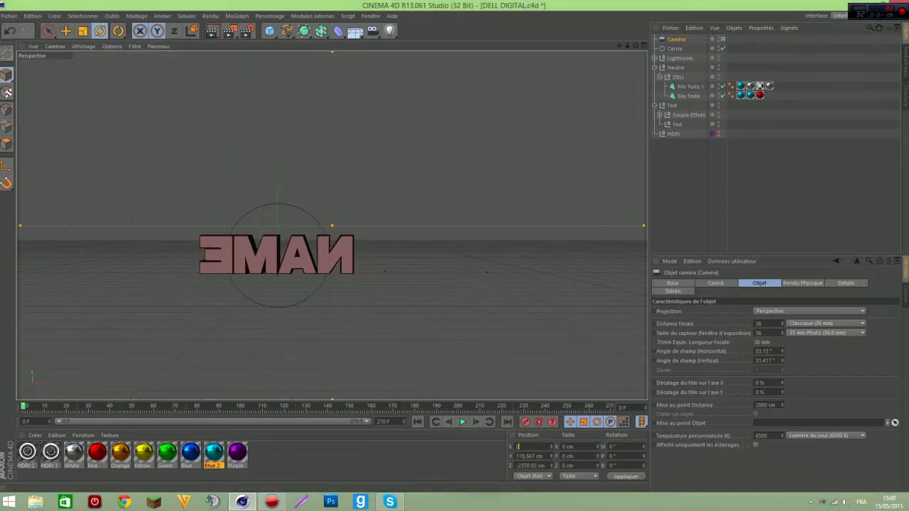
{"action": "type", "text": "0"}
{"action": "key", "text": "Return"}
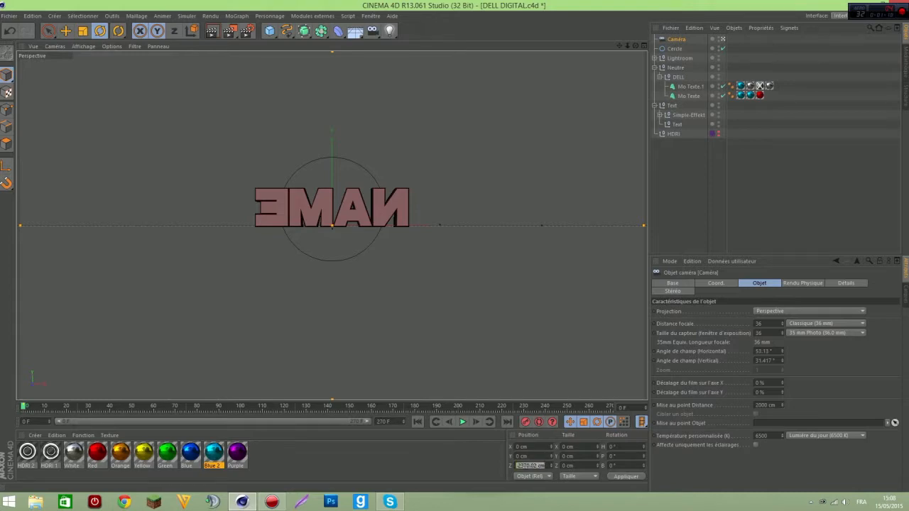
{"action": "type", "text": "0"}
{"action": "key", "text": "Return"}
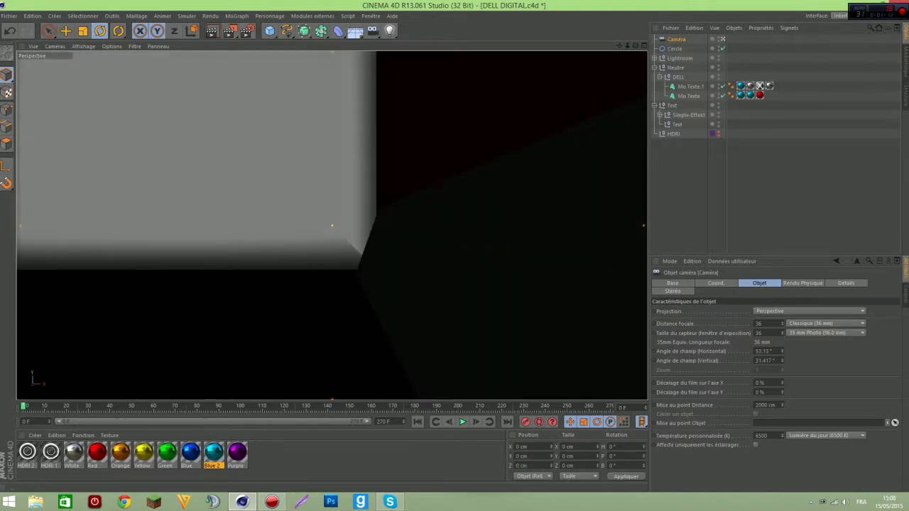
{"action": "left_click_drag", "start_coordinate": [628, 46], "coordinate": [534, 45]}
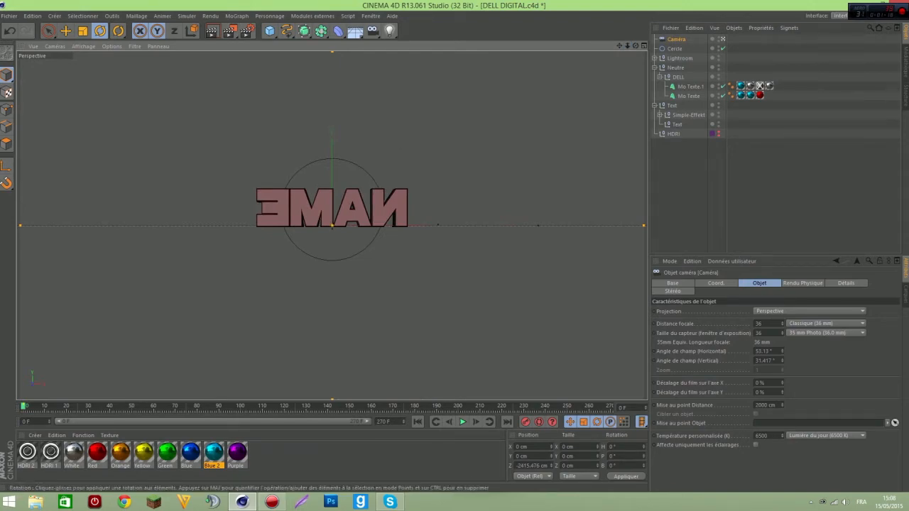
Set the H rotation of the Neutre null containing the NAME text to 0°
{"action": "left_click", "coordinate": [678, 77]}
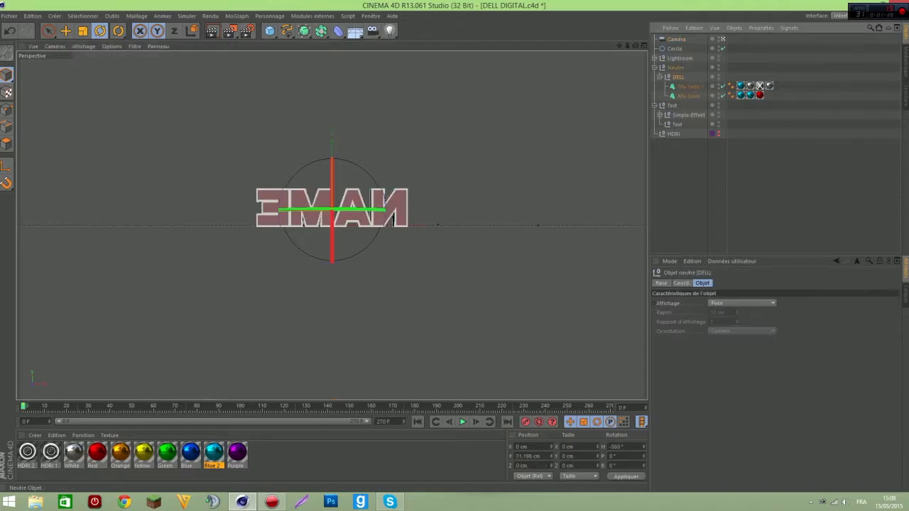
{"action": "left_click", "coordinate": [675, 68]}
{"action": "double_click", "coordinate": [616, 447]}
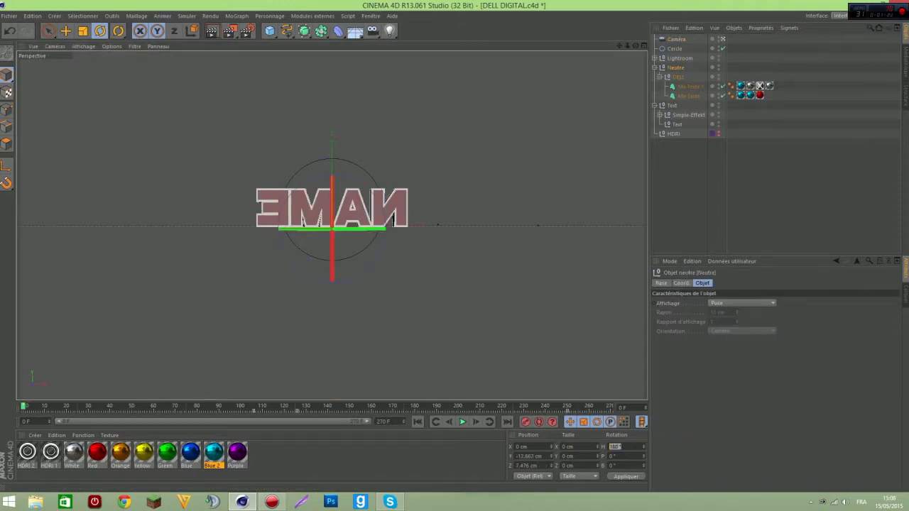
{"action": "type", "text": "0"}
{"action": "key", "text": "Return"}
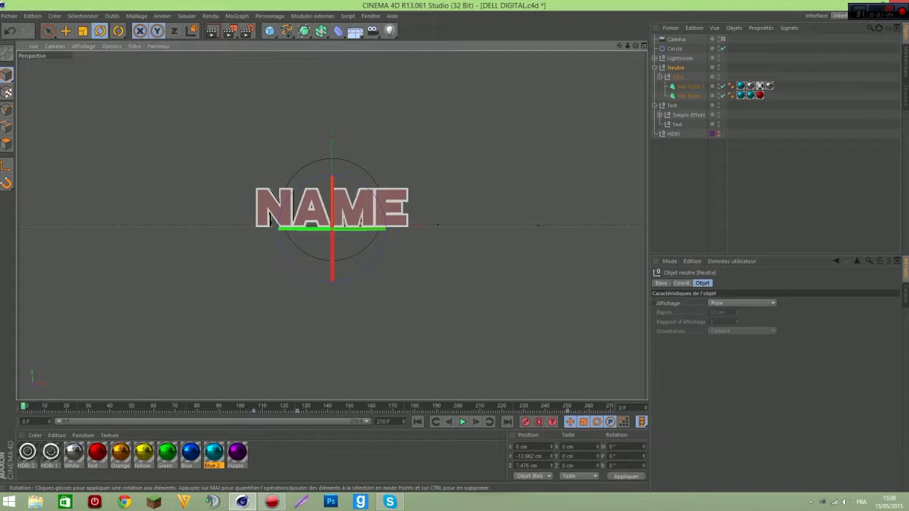
Lower the circle to about Y 49.5 cm with the Move tool
{"action": "left_click", "coordinate": [675, 49]}
{"action": "key", "text": "e"}
{"action": "left_click_drag", "start_coordinate": [332, 123], "coordinate": [331, 126]}
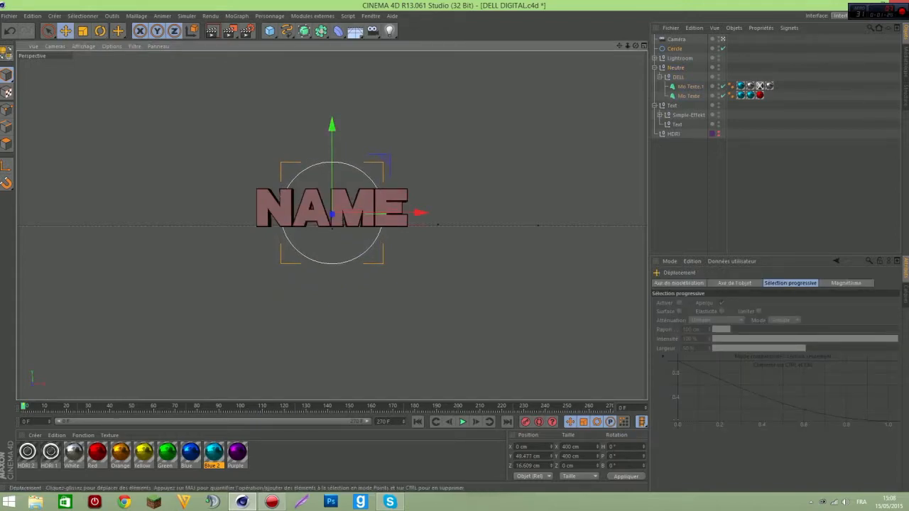
Shift the camera to about X 13 cm and Y 52 cm, and set its P rotation to 0°
{"action": "left_click", "coordinate": [677, 39]}
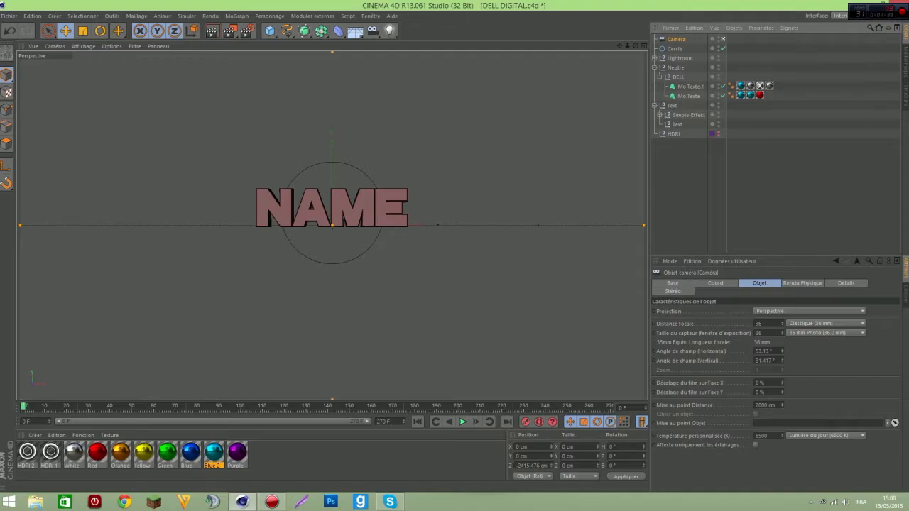
{"action": "left_click_drag", "start_coordinate": [619, 45], "coordinate": [635, 32]}
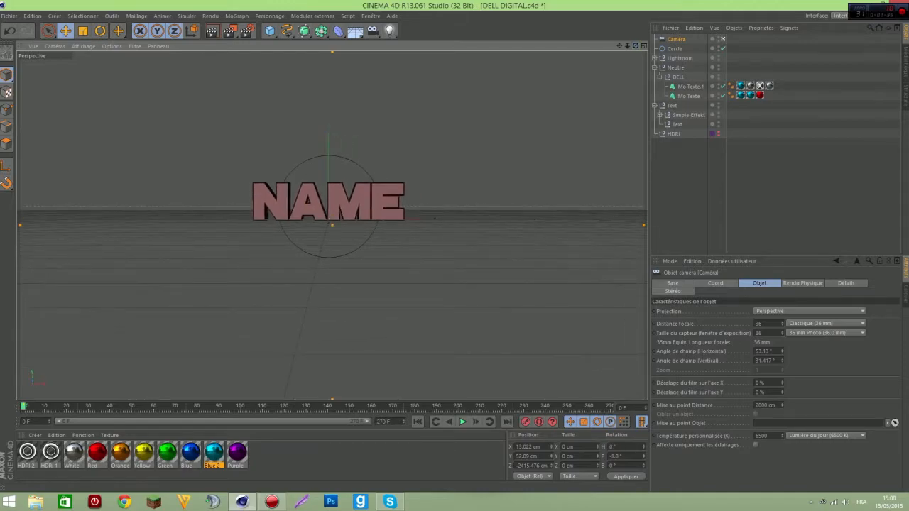
{"action": "double_click", "coordinate": [616, 457]}
{"action": "type", "text": "0"}
{"action": "key", "text": "Return"}
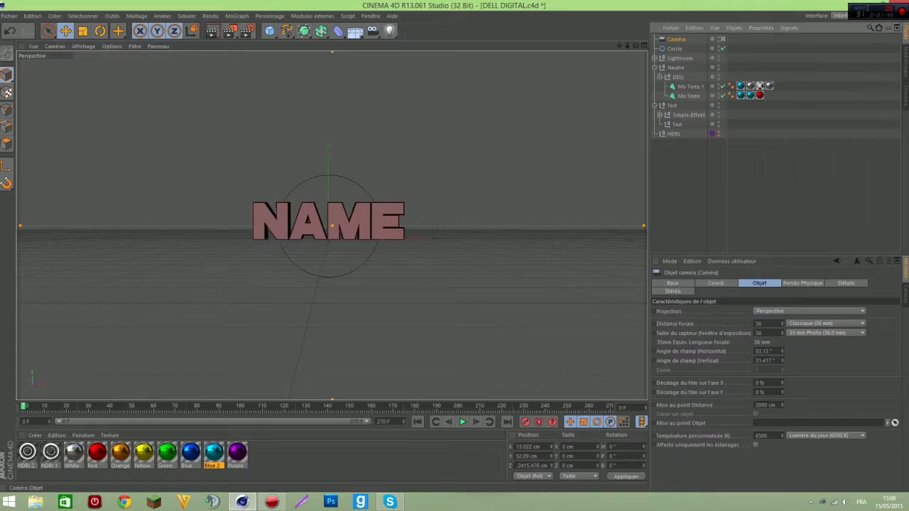
Make the camera a child of the circle and keyframe the circle at frame 0, rotated to about H 69°, P -181° and B 180°
{"action": "left_click", "coordinate": [675, 39]}
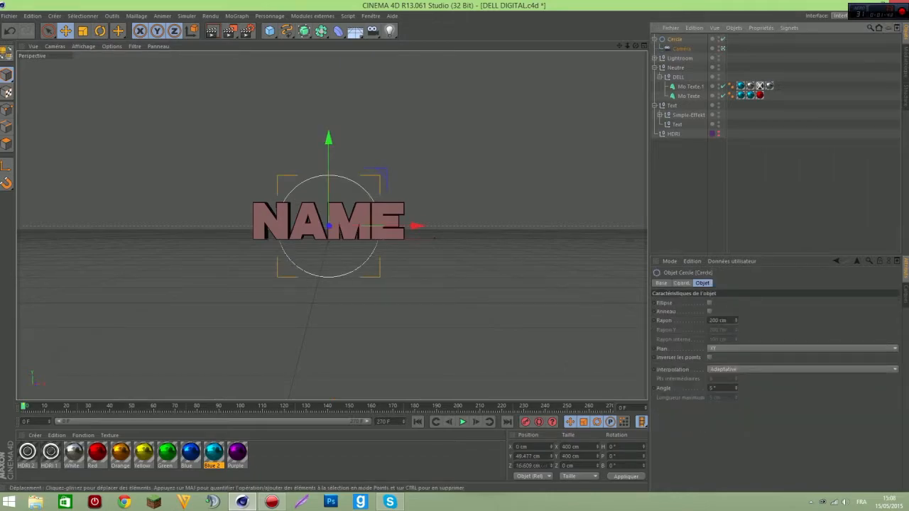
{"action": "left_click", "coordinate": [100, 30]}
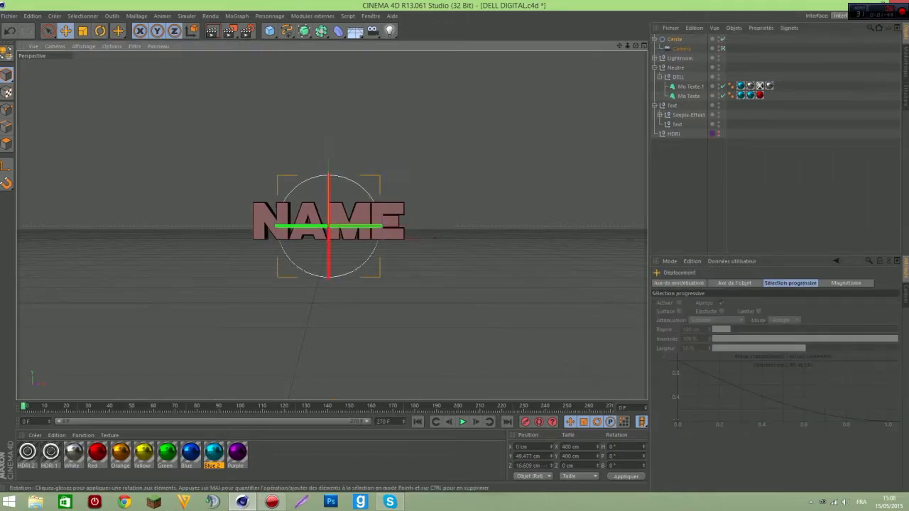
{"action": "left_click", "coordinate": [65, 30]}
{"action": "key", "text": "r"}
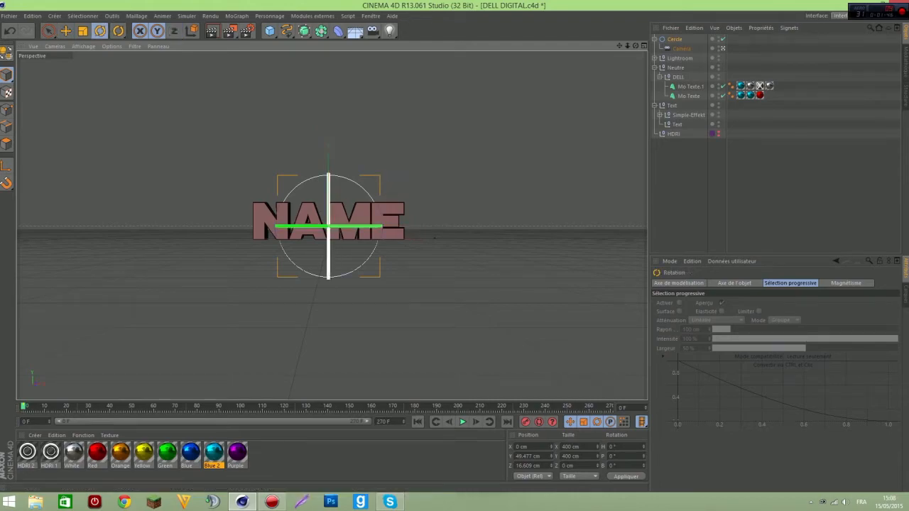
{"action": "left_click_drag", "start_coordinate": [328, 206], "coordinate": [370, 185]}
{"action": "left_click_drag", "start_coordinate": [401, 255], "coordinate": [294, 363]}
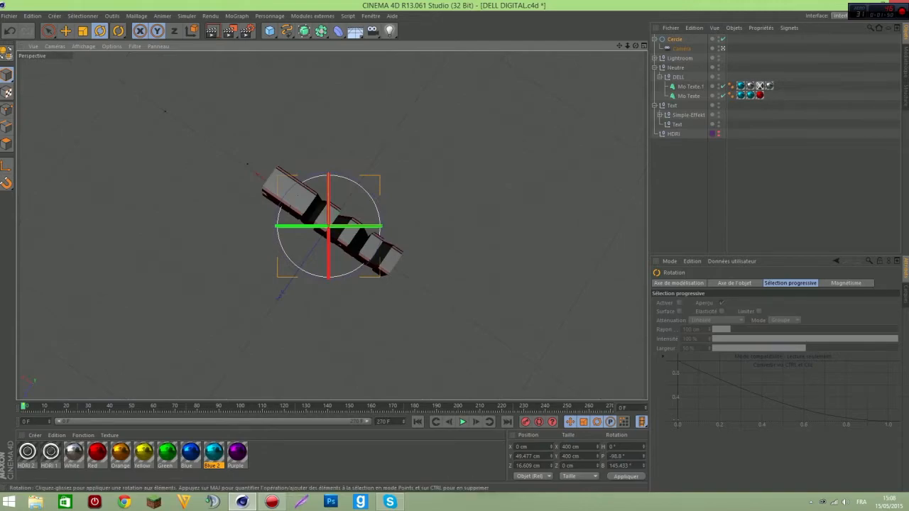
{"action": "left_click_drag", "start_coordinate": [328, 241], "coordinate": [359, 243]}
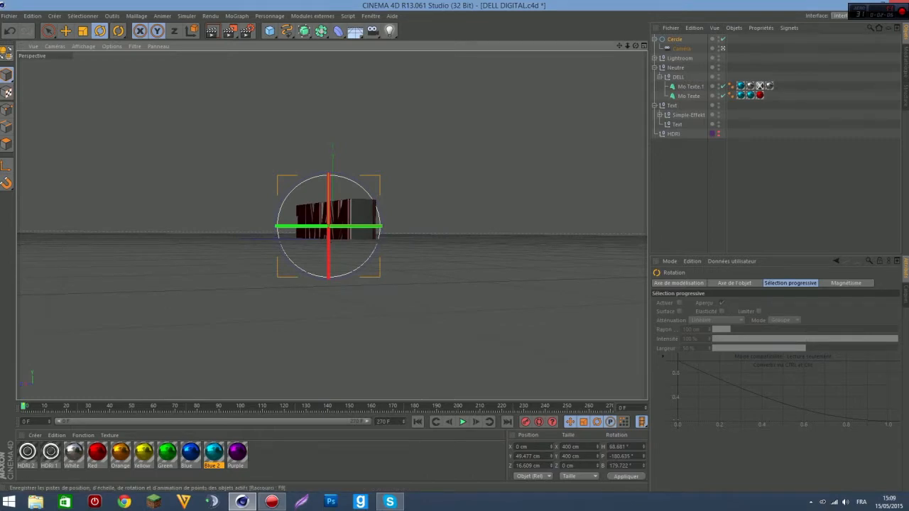
Try keyframing the circle at frame 40 rotated to about H -91°, and undo it
{"action": "left_click_drag", "start_coordinate": [24, 406], "coordinate": [90, 406]}
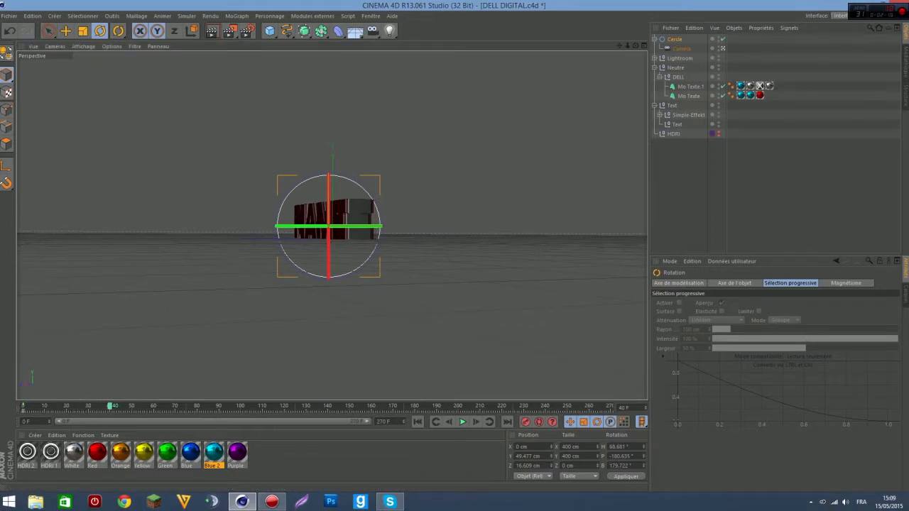
{"action": "left_click_drag", "start_coordinate": [352, 226], "coordinate": [210, 226]}
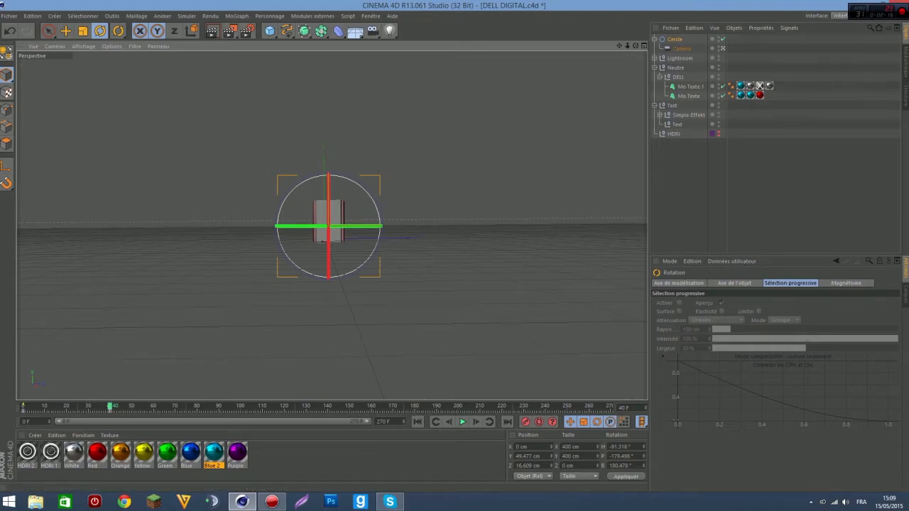
{"action": "left_click", "coordinate": [132, 407]}
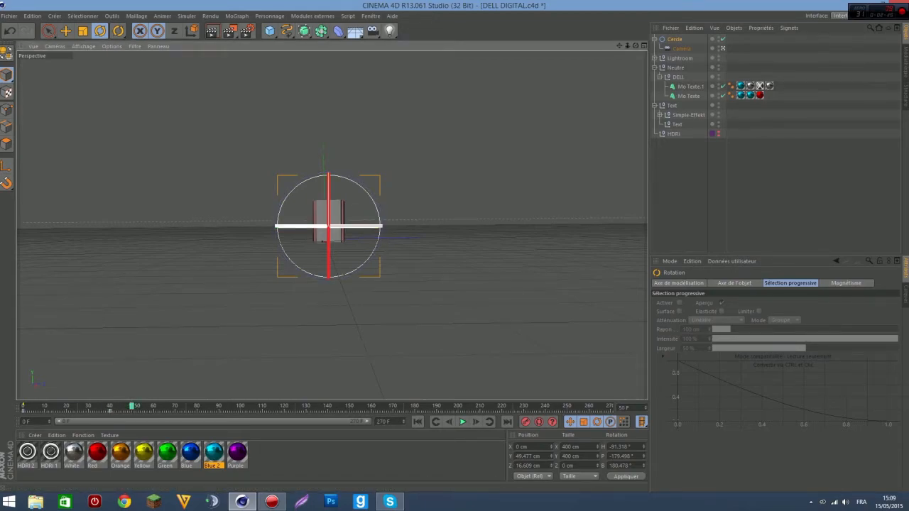
{"action": "mouse_move", "coordinate": [379, 225]}
{"action": "left_mouse_down"}
{"action": "mouse_move", "coordinate": [371, 221]}
{"action": "mouse_move", "coordinate": [377, 216]}
{"action": "left_mouse_up"}
{"action": "key", "text": "ctrl+z"}
{"action": "key", "text": "ctrl+z"}
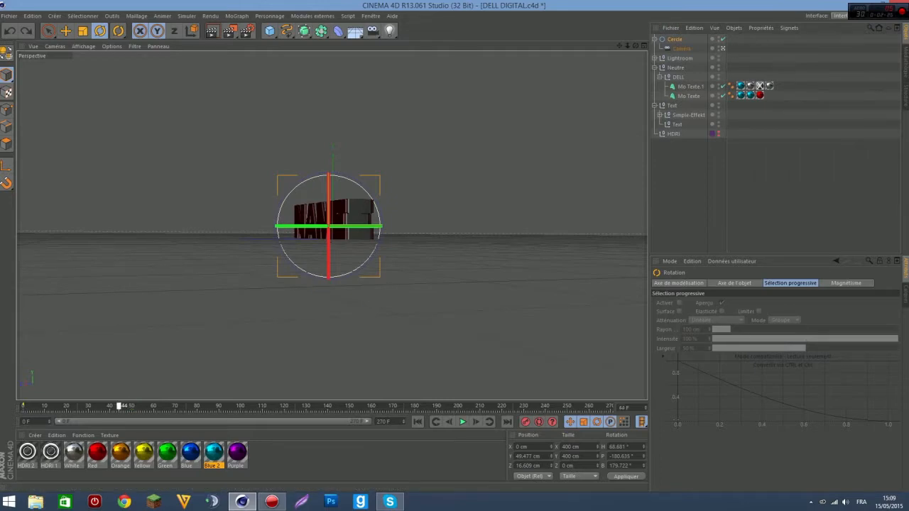
Keyframe the circle's rotation at about H -110°, B 150° on frame 0 and about H -263°, P -181°, B 184° on frame 40
{"action": "left_click_drag", "start_coordinate": [378, 226], "coordinate": [350, 179]}
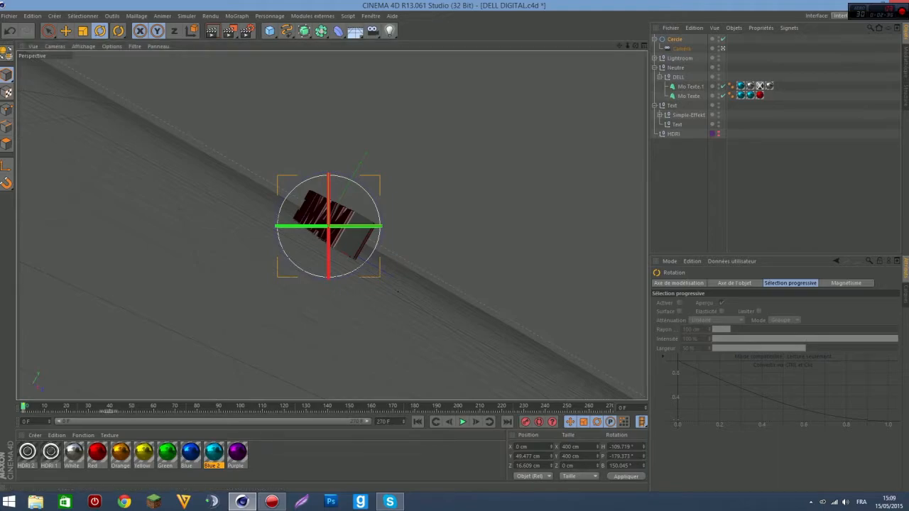
{"action": "left_click", "coordinate": [110, 408]}
{"action": "left_click_drag", "start_coordinate": [361, 226], "coordinate": [329, 236]}
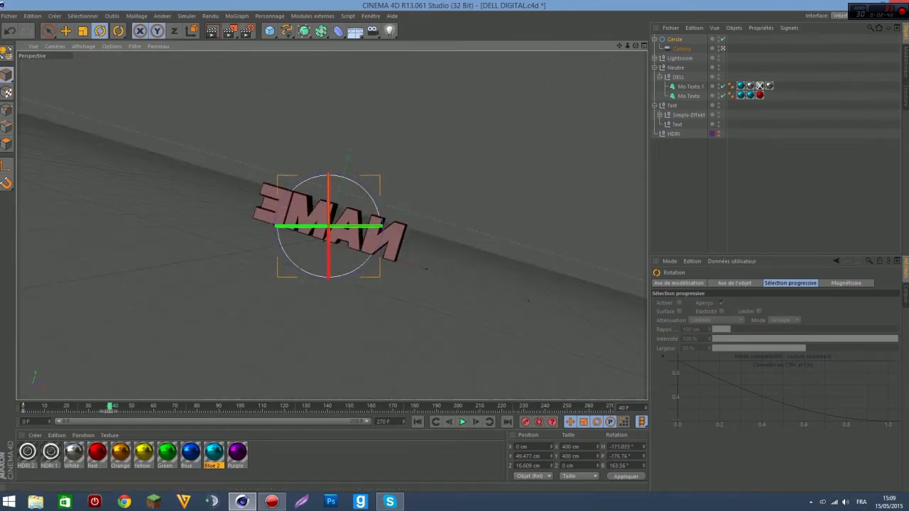
{"action": "left_click_drag", "start_coordinate": [361, 186], "coordinate": [334, 226]}
{"action": "left_click_drag", "start_coordinate": [329, 188], "coordinate": [329, 196]}
{"action": "left_click_drag", "start_coordinate": [363, 226], "coordinate": [351, 226]}
{"action": "left_click", "coordinate": [526, 422]}
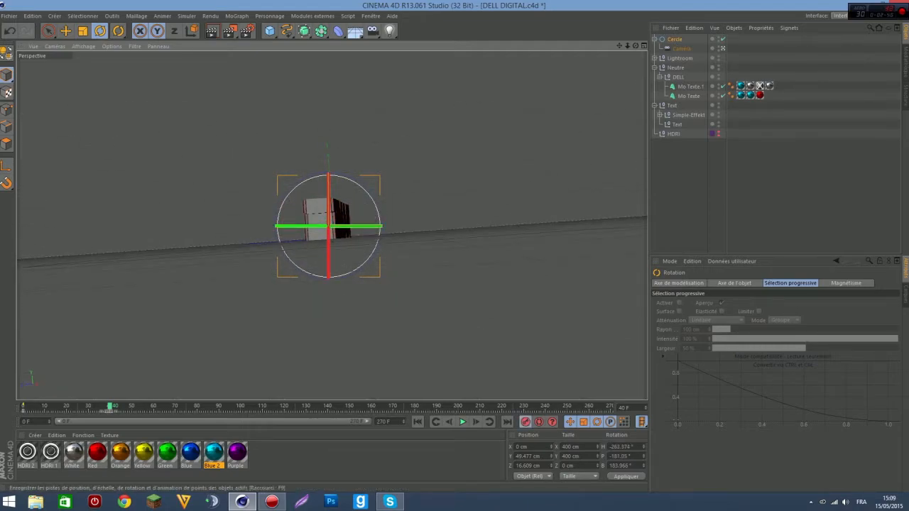
Keyframe the circle at frame 50 rotated to about H -366°, P -180° and B 180°, and play the animation from the start
{"action": "mouse_move", "coordinate": [110, 407]}
{"action": "left_mouse_down"}
{"action": "mouse_move", "coordinate": [39, 407]}
{"action": "mouse_move", "coordinate": [110, 407]}
{"action": "left_mouse_up"}
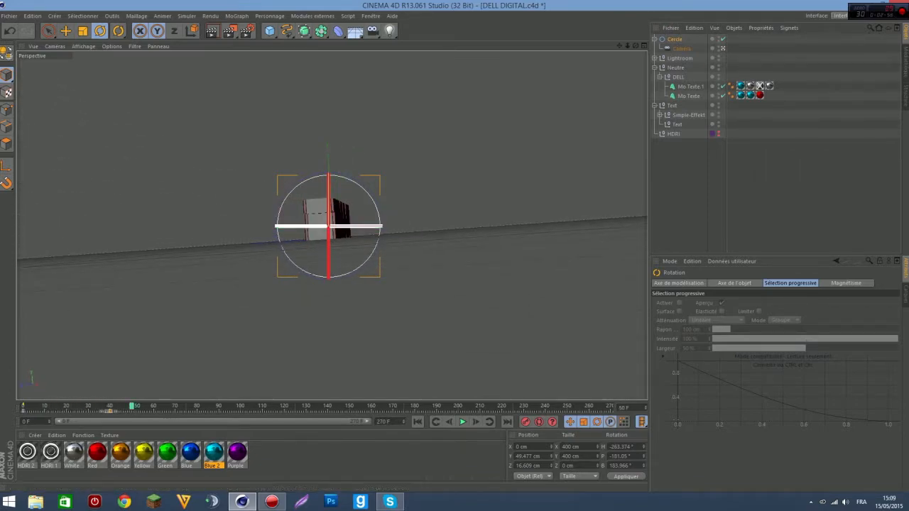
{"action": "left_click_drag", "start_coordinate": [361, 225], "coordinate": [329, 203]}
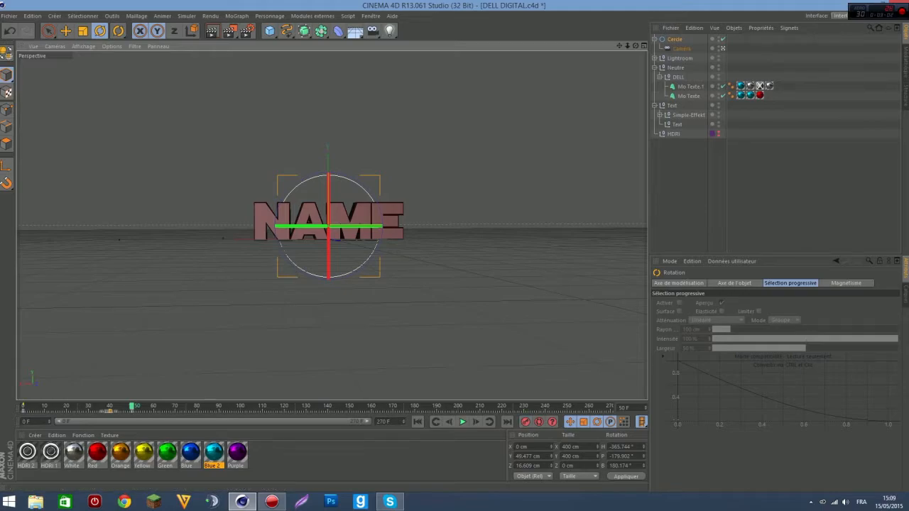
{"action": "left_click_drag", "start_coordinate": [133, 406], "coordinate": [24, 407]}
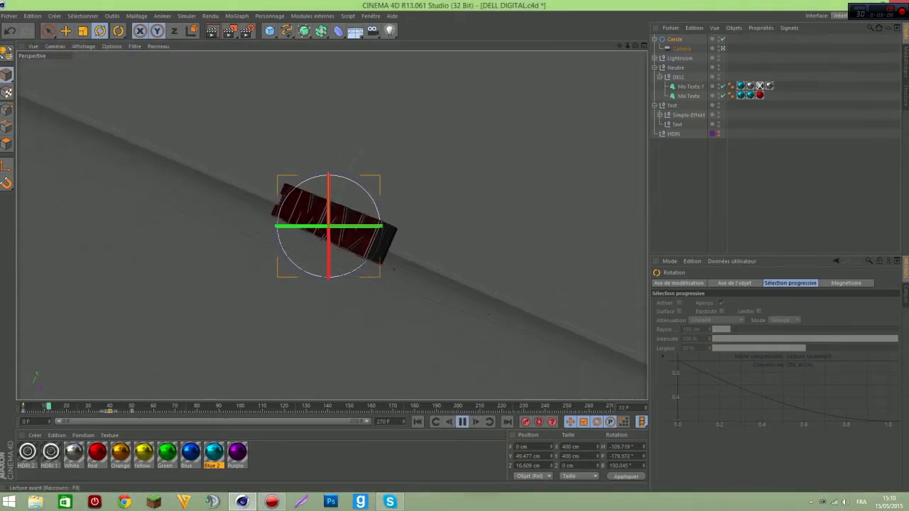
{"action": "left_click", "coordinate": [463, 422]}
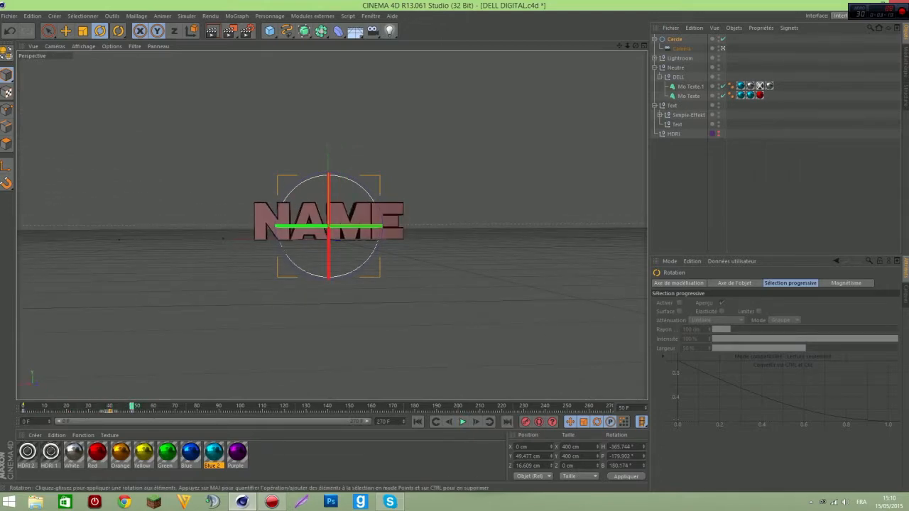
Tilt the circle at frame 50 to about B 200°, record the keyframe and replay the animation from frame 0
{"action": "mouse_move", "coordinate": [376, 204]}
{"action": "left_mouse_down"}
{"action": "mouse_move", "coordinate": [380, 214]}
{"action": "mouse_move", "coordinate": [374, 196]}
{"action": "left_mouse_up"}
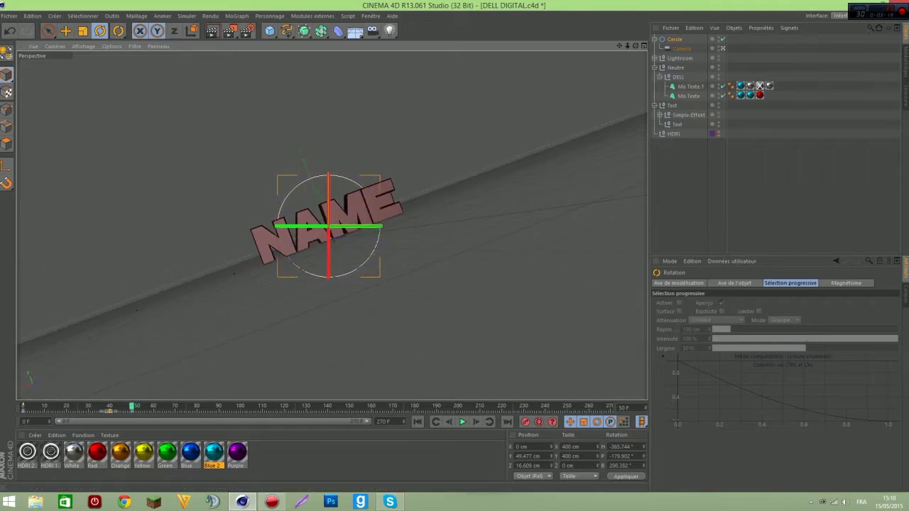
{"action": "mouse_move", "coordinate": [129, 406]}
{"action": "left_mouse_down"}
{"action": "mouse_move", "coordinate": [85, 406]}
{"action": "mouse_move", "coordinate": [111, 408]}
{"action": "left_mouse_up"}
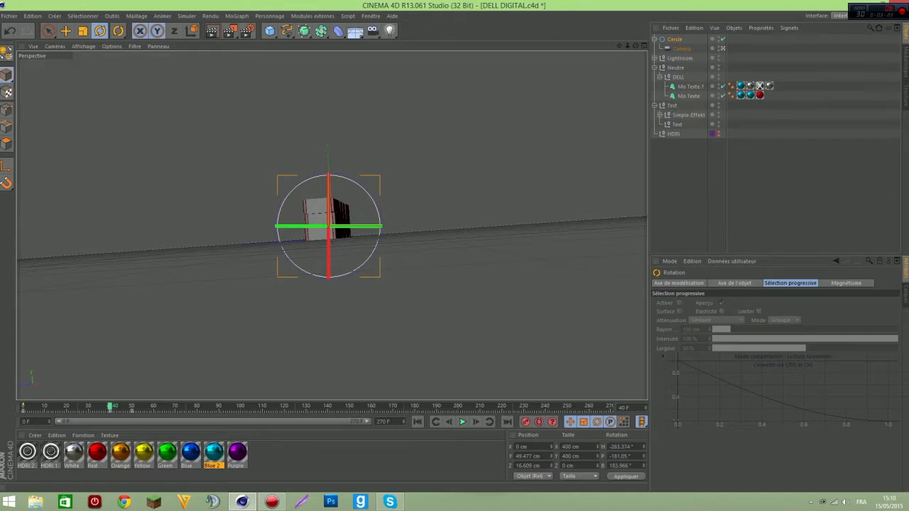
{"action": "left_click_drag", "start_coordinate": [110, 407], "coordinate": [23, 407]}
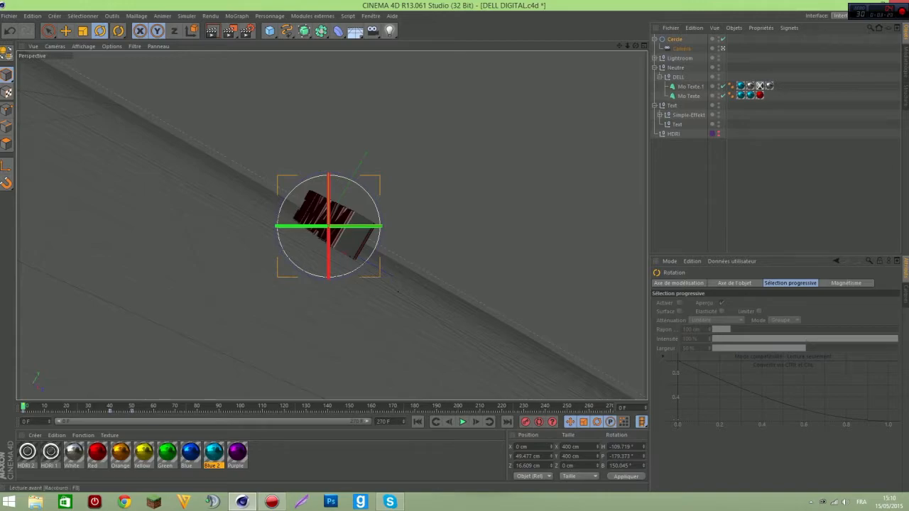
{"action": "left_click", "coordinate": [463, 422]}
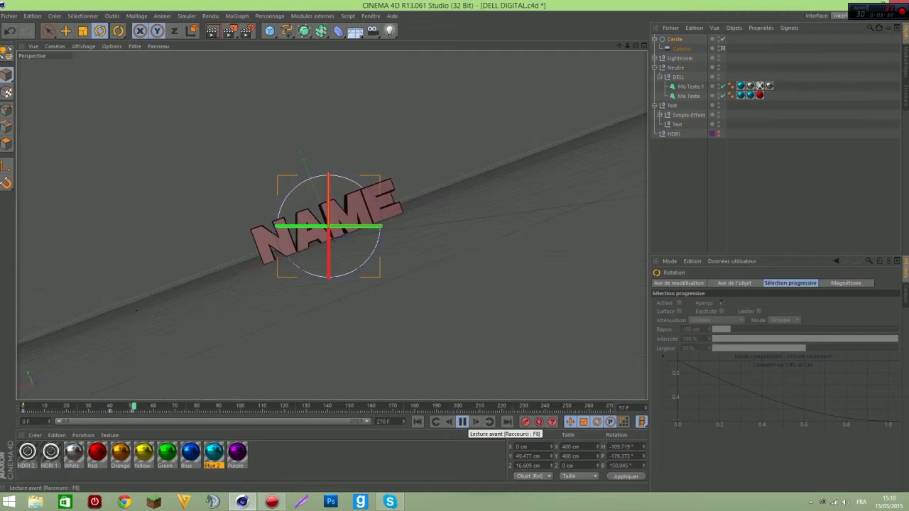
{"action": "left_click", "coordinate": [463, 421]}
Scrub through the animation and delete the Neutre object's keyframes between about frames 72 and 130
{"action": "mouse_move", "coordinate": [155, 406]}
{"action": "left_mouse_down"}
{"action": "mouse_move", "coordinate": [108, 406]}
{"action": "mouse_move", "coordinate": [139, 406]}
{"action": "left_mouse_up"}
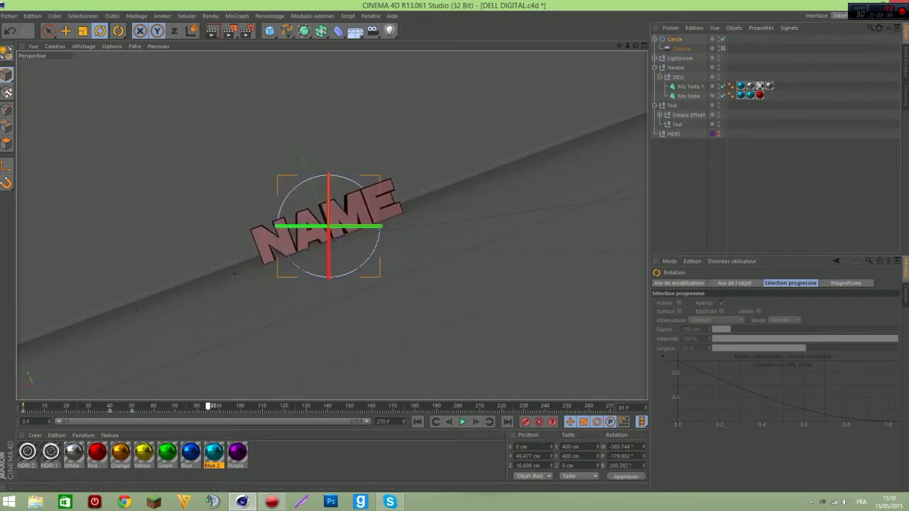
{"action": "left_click_drag", "start_coordinate": [227, 407], "coordinate": [293, 407]}
{"action": "left_click", "coordinate": [675, 67]}
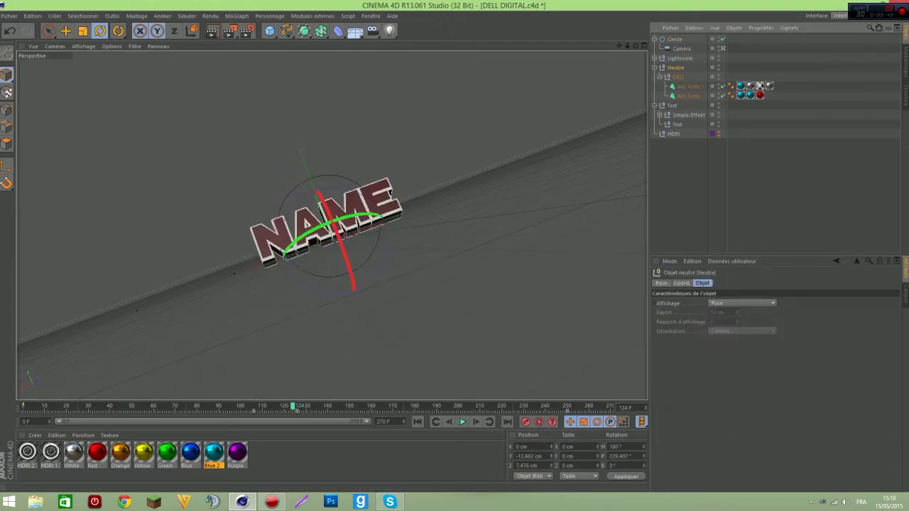
{"action": "left_click_drag", "start_coordinate": [307, 411], "coordinate": [179, 412]}
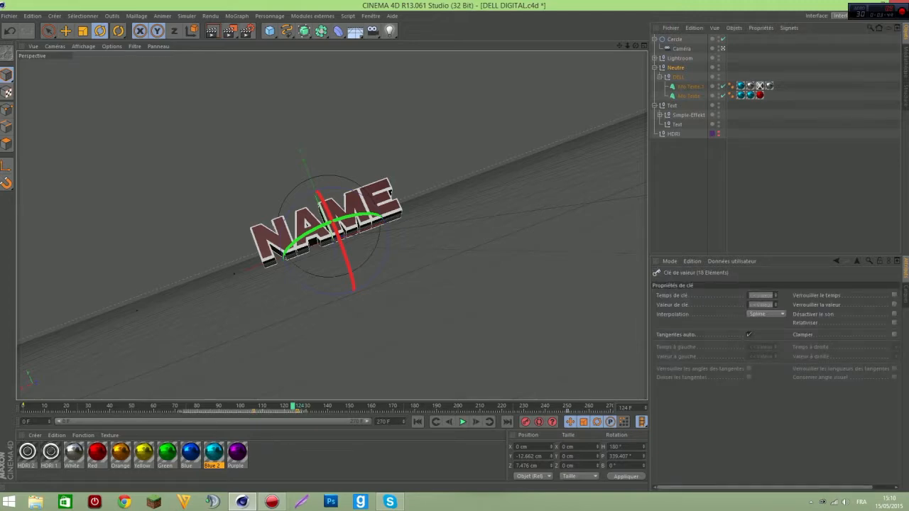
{"action": "key", "text": "Delete"}
{"action": "left_click", "coordinate": [688, 182]}
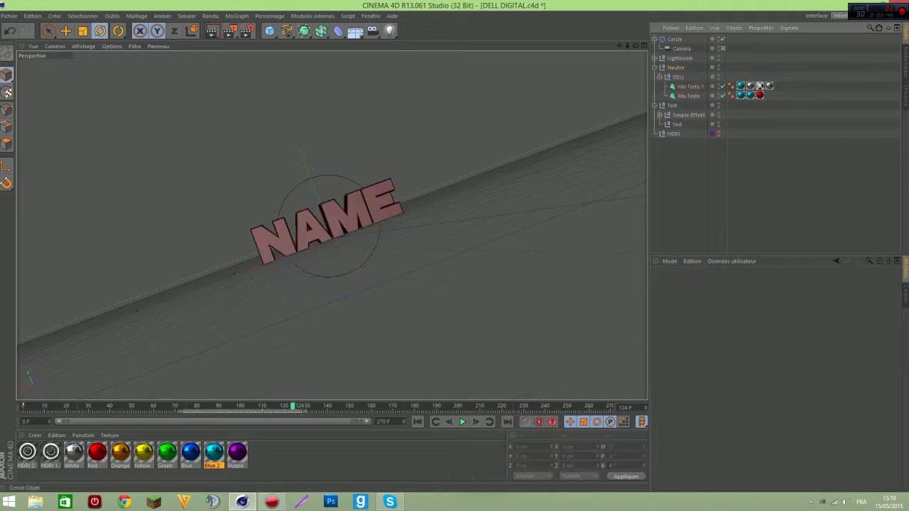
Set the animation length to 250 frames and record a keyframe for the circle near the timeline's end
{"action": "left_click", "coordinate": [675, 40]}
{"action": "left_click_drag", "start_coordinate": [292, 406], "coordinate": [290, 406]}
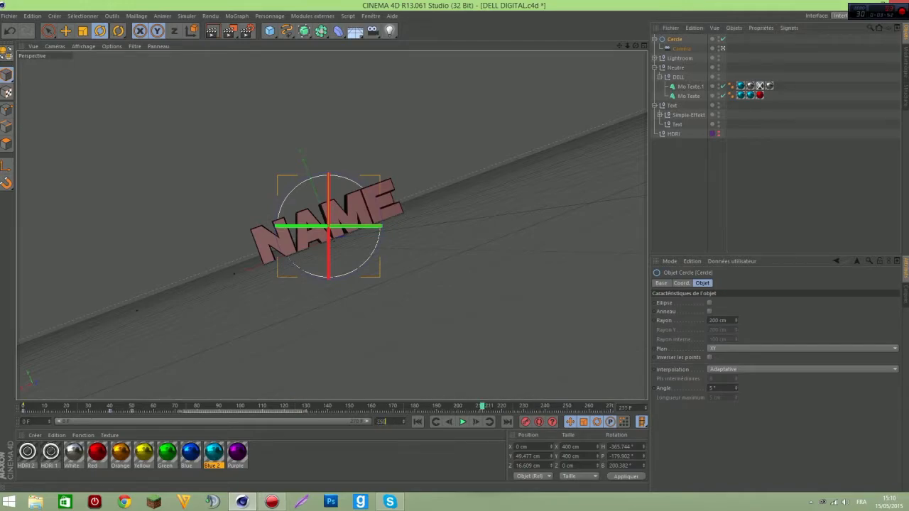
{"action": "key", "text": "Return"}
{"action": "left_click_drag", "start_coordinate": [519, 406], "coordinate": [605, 406]}
{"action": "left_click", "coordinate": [526, 422]}
Rotate the circle to about H -315°, P -179°, B 177° at frame 220, and to about H -184°, P -178°, B 183° at frame 250
{"action": "left_click_drag", "start_coordinate": [549, 406], "coordinate": [540, 406]}
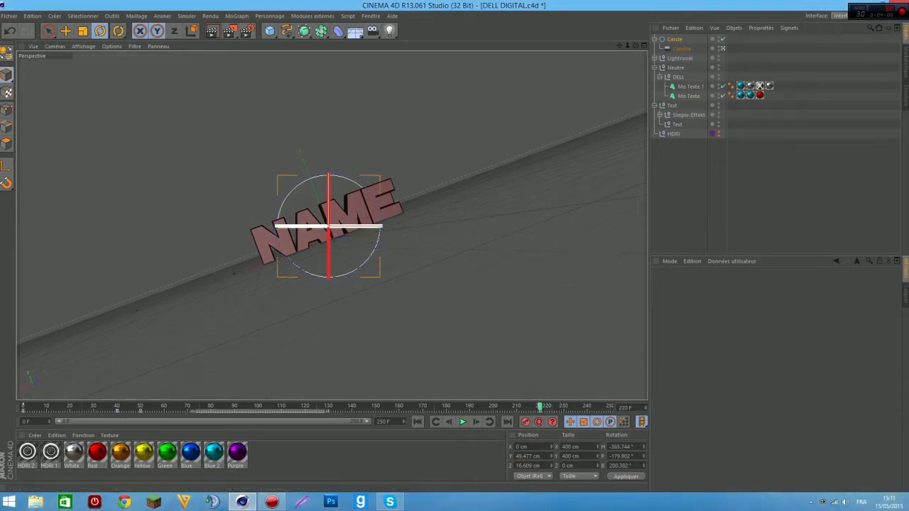
{"action": "left_click_drag", "start_coordinate": [341, 226], "coordinate": [369, 226]}
{"action": "left_click_drag", "start_coordinate": [328, 190], "coordinate": [329, 179]}
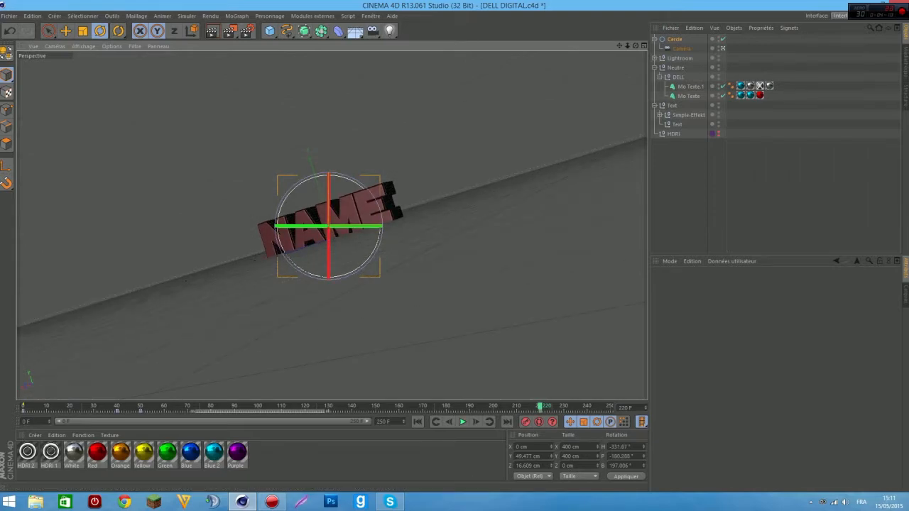
{"action": "mouse_move", "coordinate": [382, 225]}
{"action": "left_mouse_down"}
{"action": "mouse_move", "coordinate": [385, 210]}
{"action": "mouse_move", "coordinate": [362, 227]}
{"action": "mouse_move", "coordinate": [373, 228]}
{"action": "left_mouse_up"}
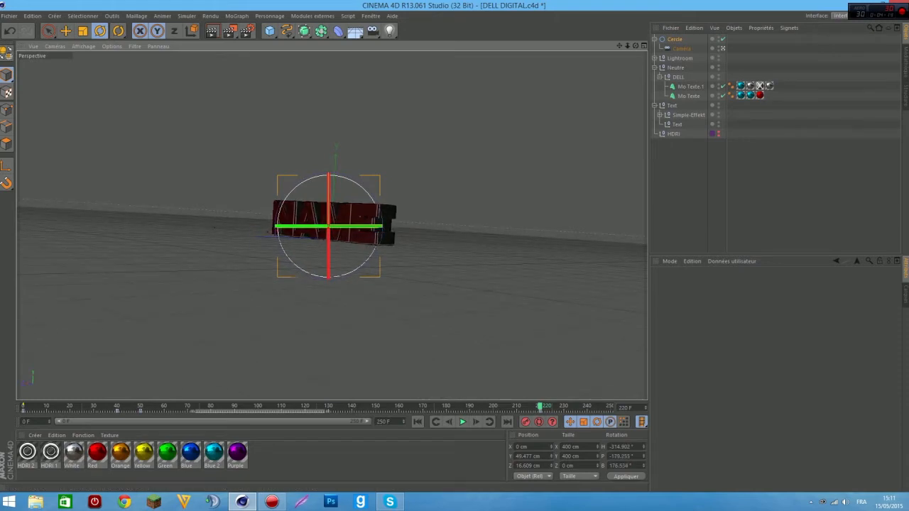
{"action": "left_click_drag", "start_coordinate": [540, 407], "coordinate": [609, 407]}
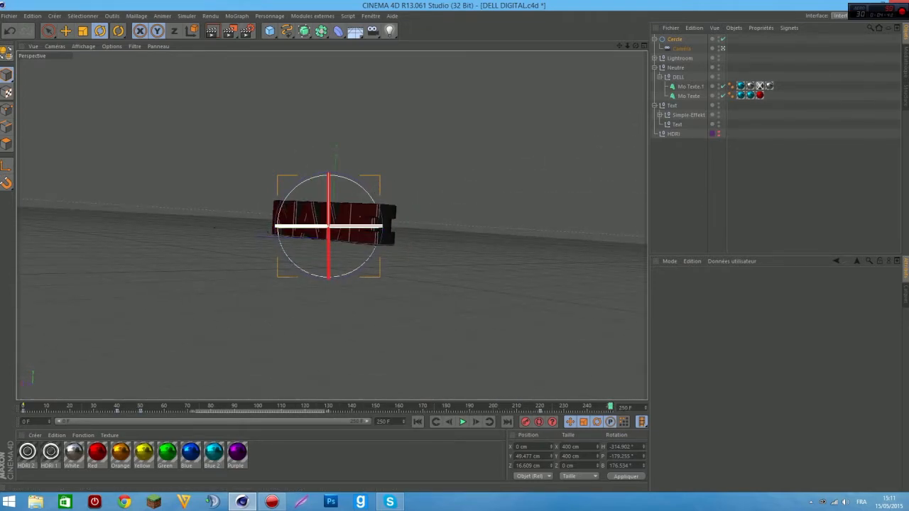
{"action": "left_click_drag", "start_coordinate": [353, 226], "coordinate": [470, 226]}
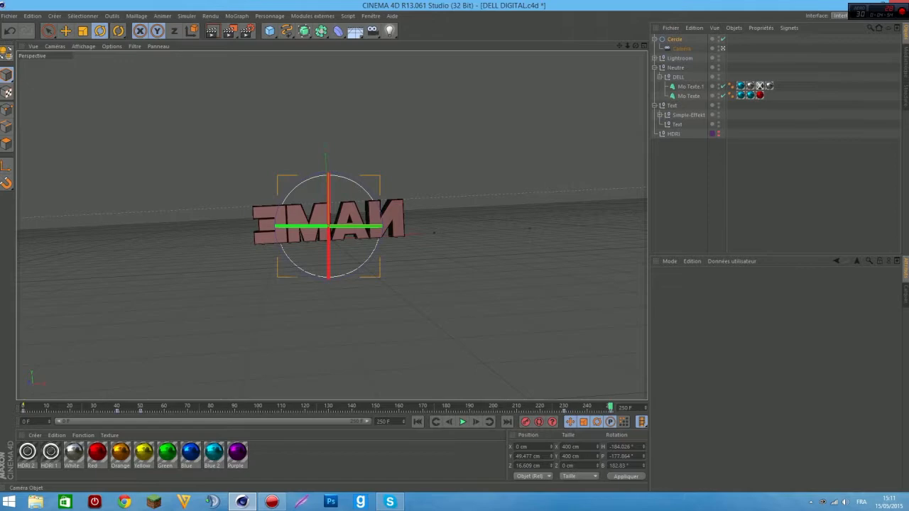
Bring the camera in close to the letters at frame 250, to about Z -225 cm, and scrub back to the start
{"action": "left_click", "coordinate": [682, 49]}
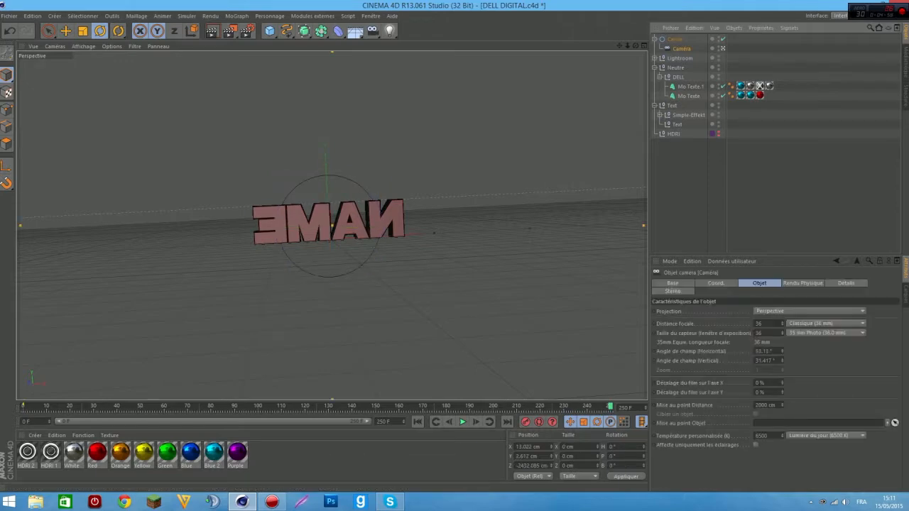
{"action": "left_click_drag", "start_coordinate": [610, 407], "coordinate": [567, 406]}
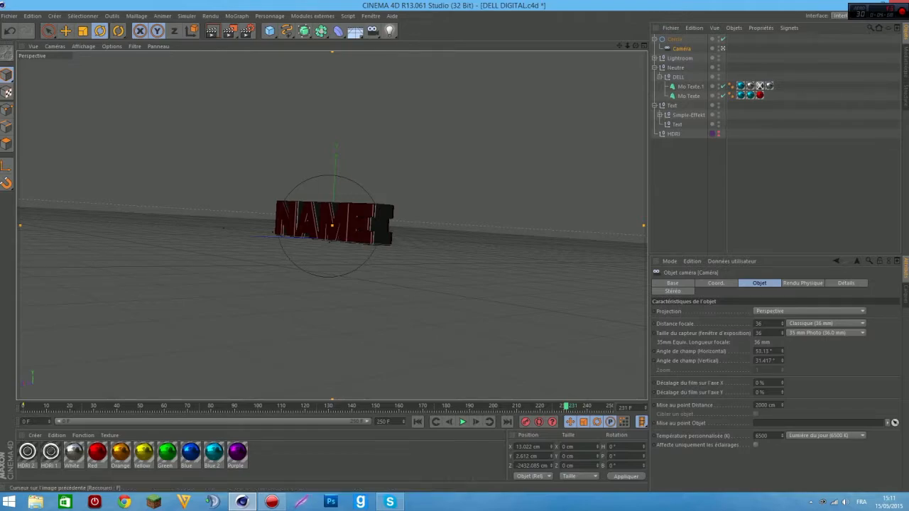
{"action": "key", "text": "f"}
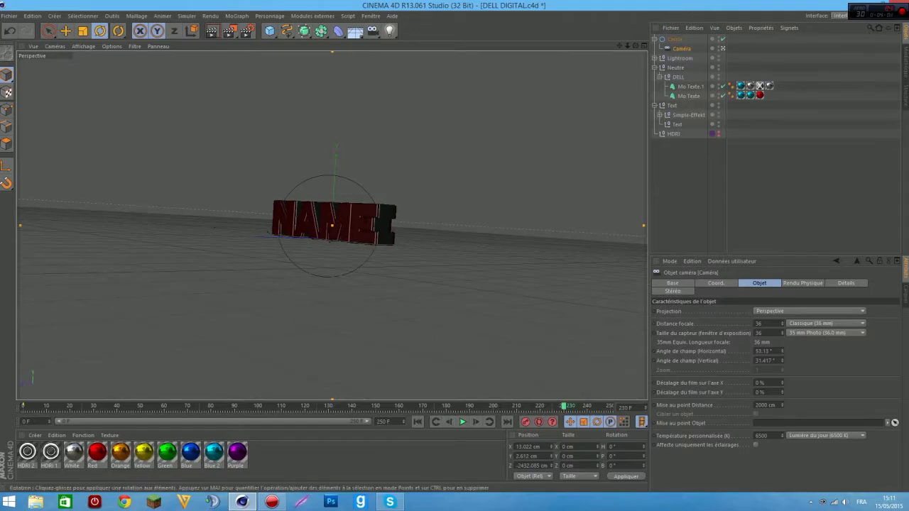
{"action": "left_click", "coordinate": [674, 39]}
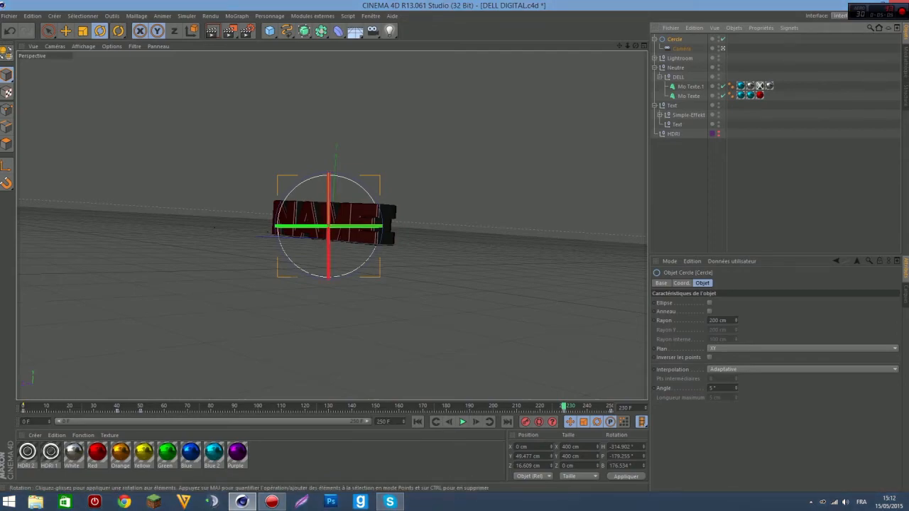
{"action": "left_click", "coordinate": [681, 48]}
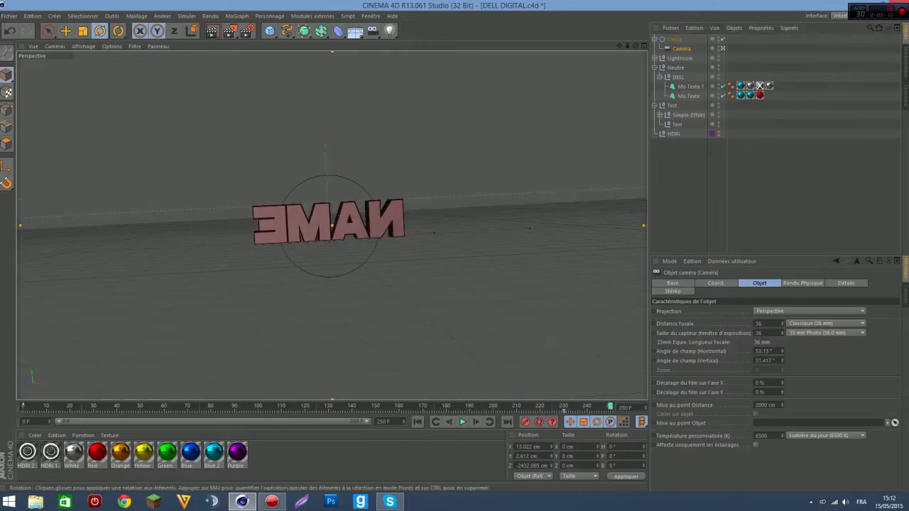
{"action": "left_click_drag", "start_coordinate": [628, 45], "coordinate": [722, 45]}
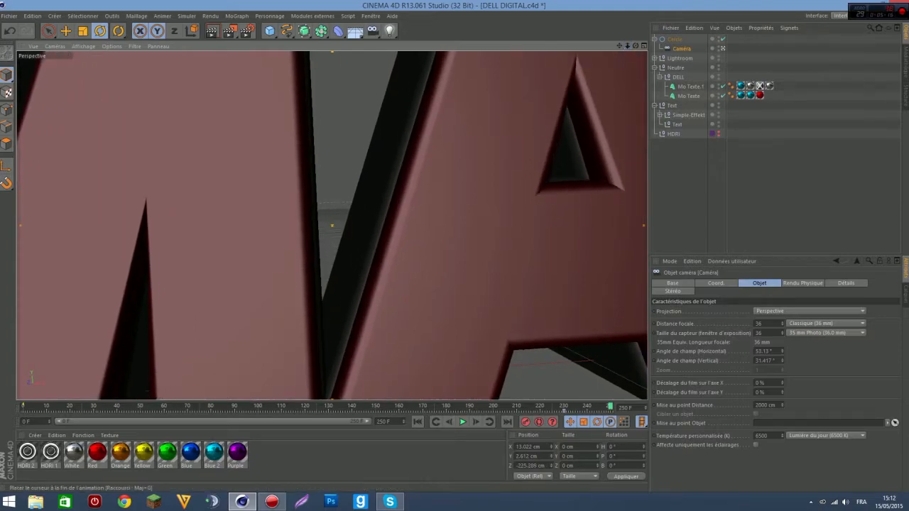
{"action": "left_click_drag", "start_coordinate": [609, 407], "coordinate": [24, 406]}
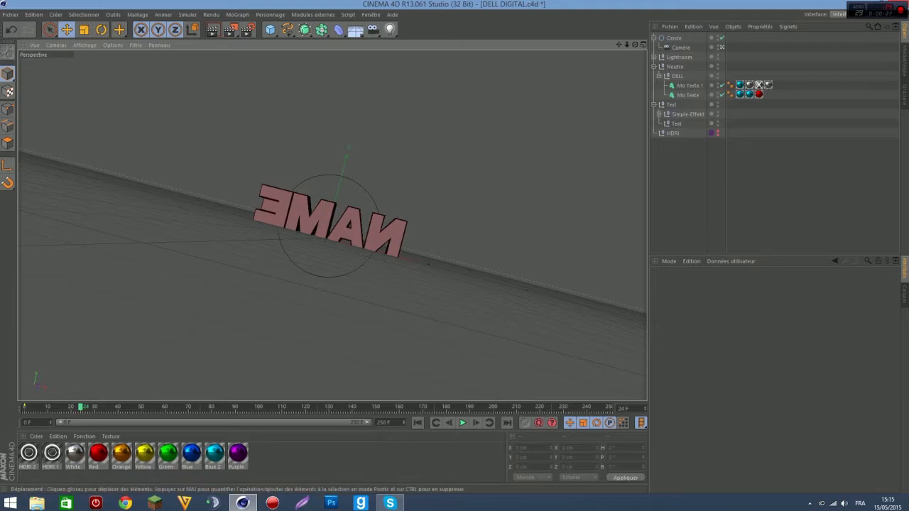
Add a MoGraph Simple effector to both Mo Texte objects
{"action": "left_click", "coordinate": [689, 86]}
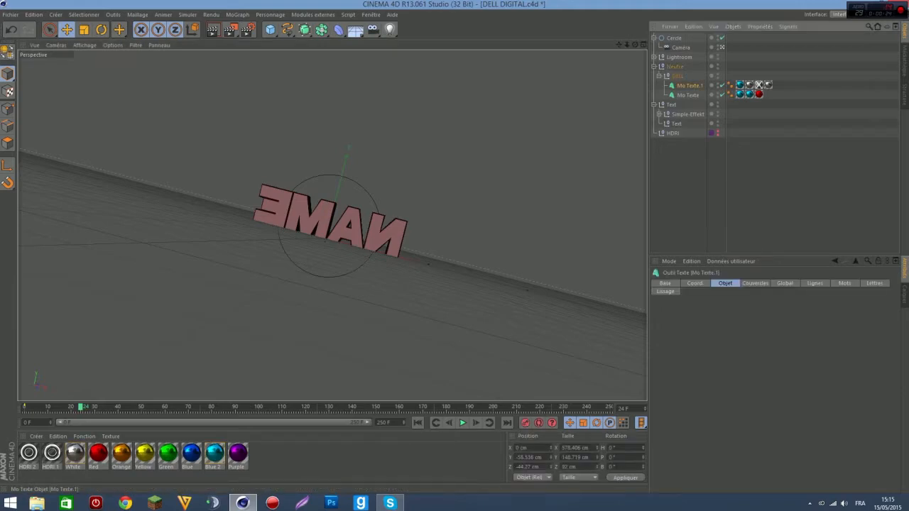
{"action": "left_click", "coordinate": [688, 95], "text": "ctrl"}
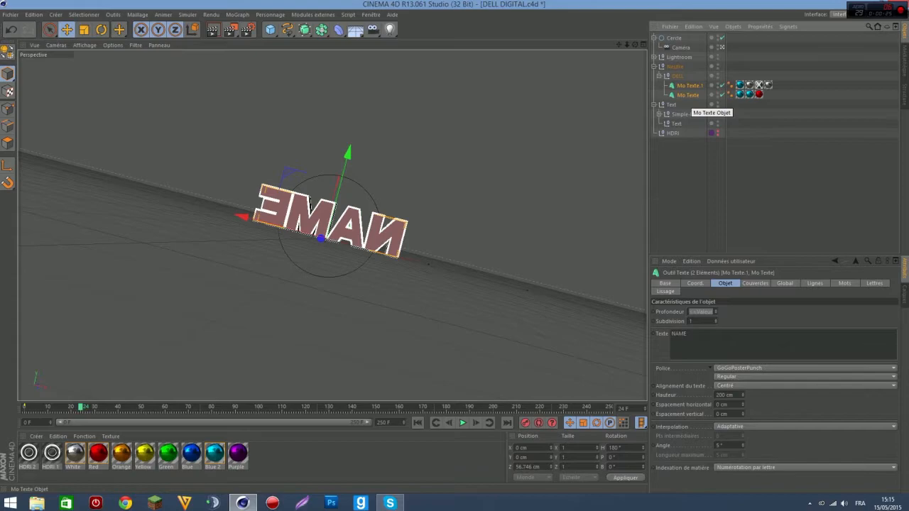
{"action": "left_click", "coordinate": [237, 15]}
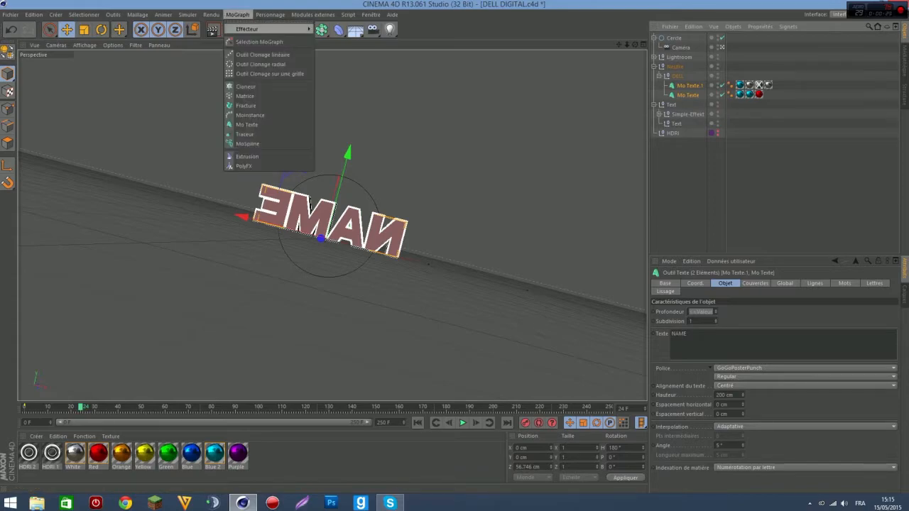
{"action": "mouse_move", "coordinate": [249, 28]}
{"action": "left_click", "coordinate": [332, 42]}
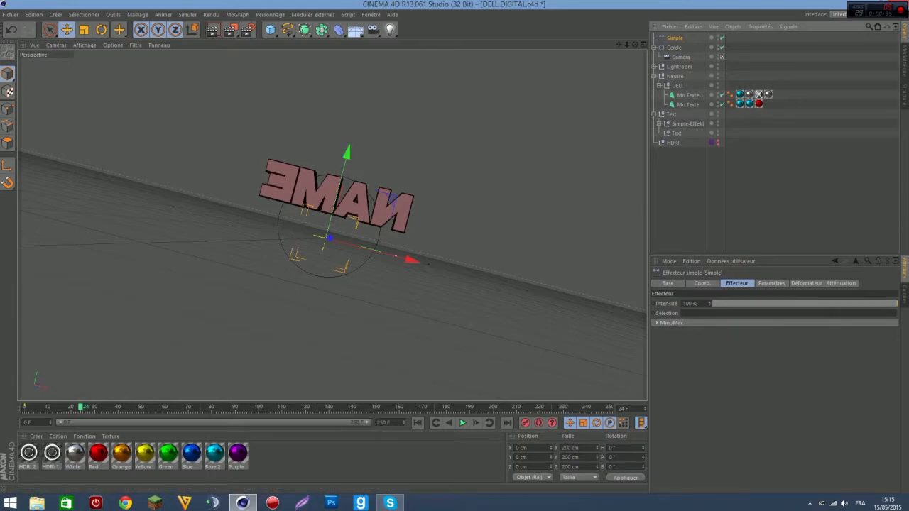
Set the Simple effector's falloff shape to Boîte with an attenuation of 0 %
{"action": "left_click", "coordinate": [841, 284]}
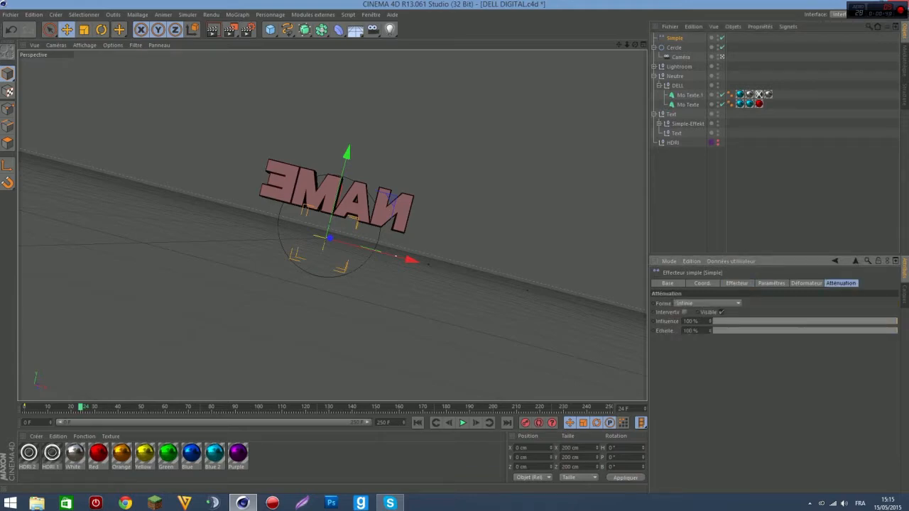
{"action": "left_click", "coordinate": [707, 304]}
{"action": "left_click", "coordinate": [699, 322]}
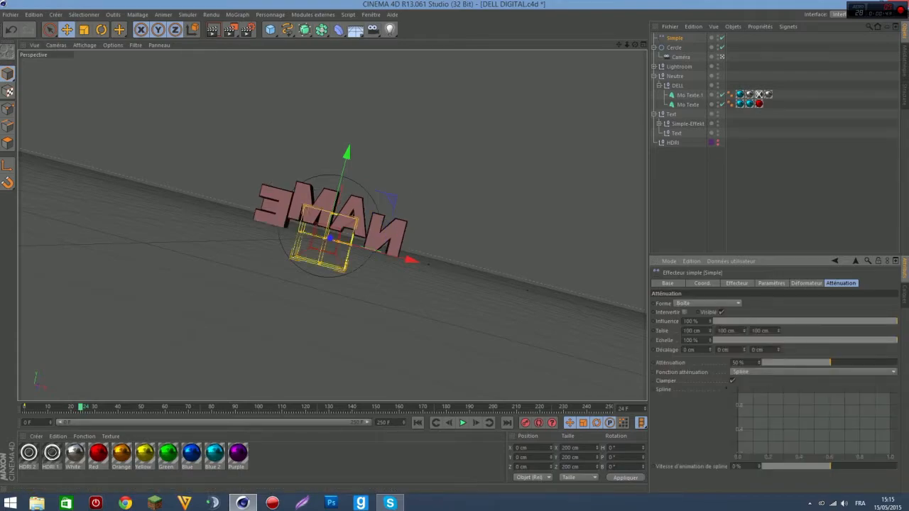
{"action": "left_click_drag", "start_coordinate": [830, 363], "coordinate": [762, 363]}
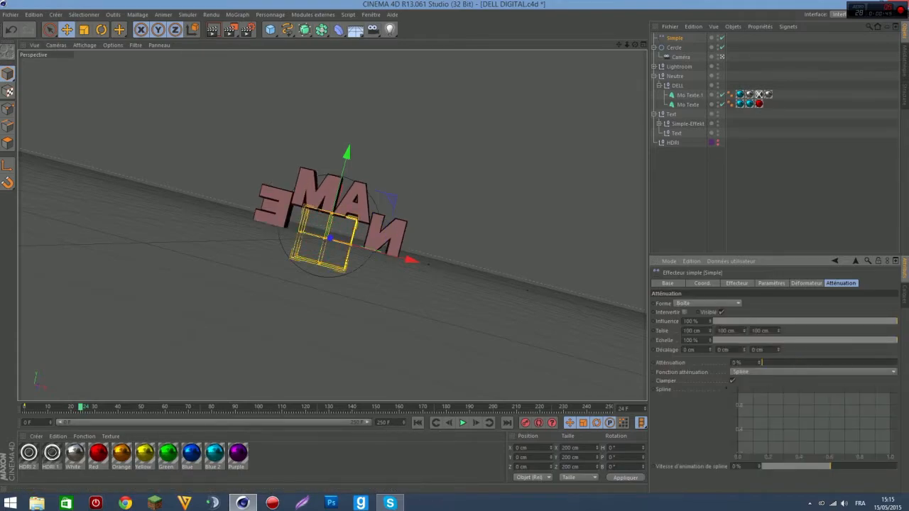
Raise the effector to about Y 80 cm and widen its falloff box to about 289 cm around the whole text
{"action": "left_click_drag", "start_coordinate": [347, 152], "coordinate": [351, 133]}
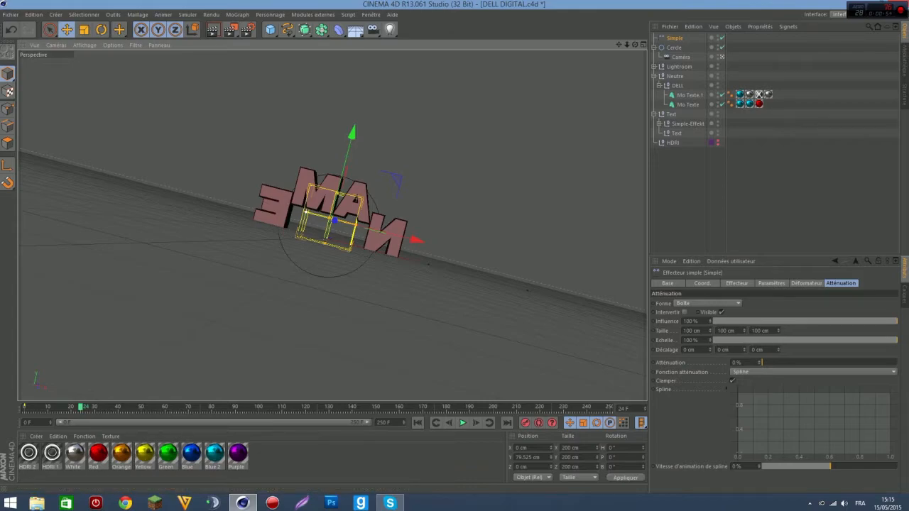
{"action": "left_click_drag", "start_coordinate": [307, 211], "coordinate": [259, 200]}
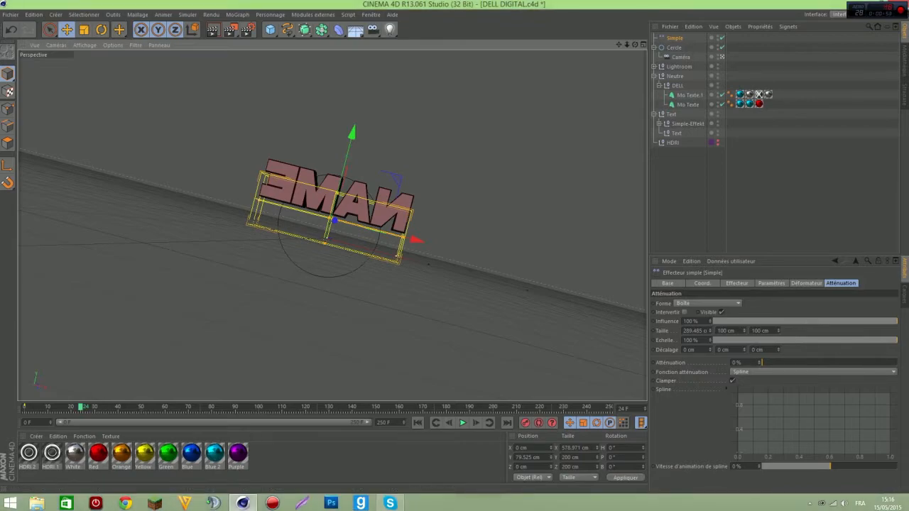
Try the effector's P.Y position offset at 200 cm and at -100 cm
{"action": "left_click", "coordinate": [771, 283]}
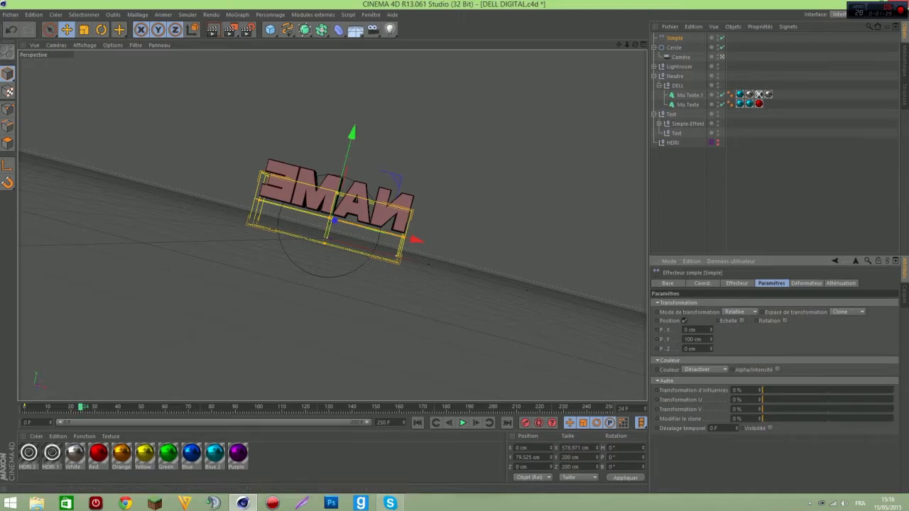
{"action": "double_click", "coordinate": [692, 340]}
{"action": "type", "text": "200"}
{"action": "key", "text": "Return"}
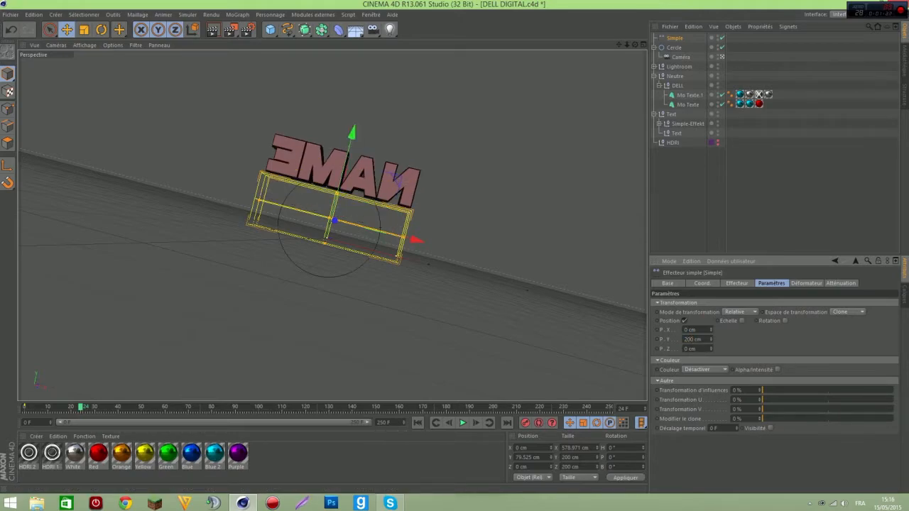
{"action": "double_click", "coordinate": [694, 340]}
{"action": "type", "text": "-1"}
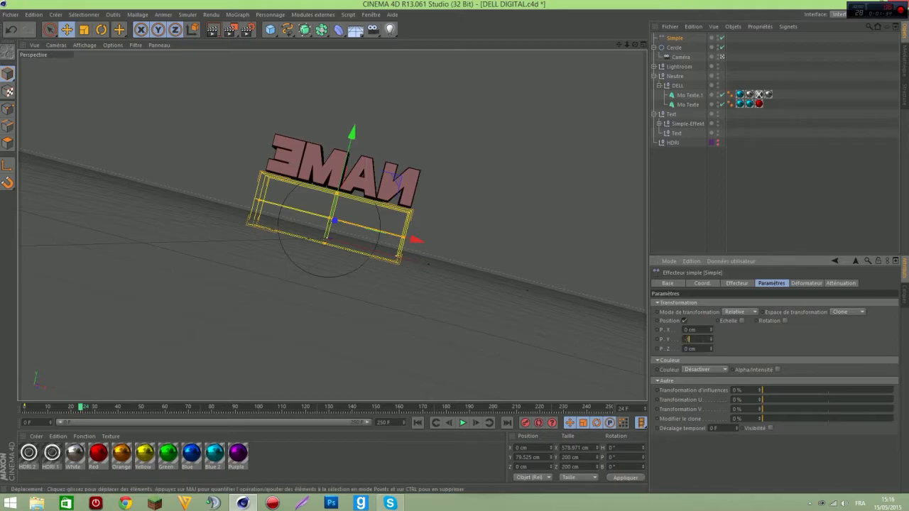
{"action": "type", "text": "00"}
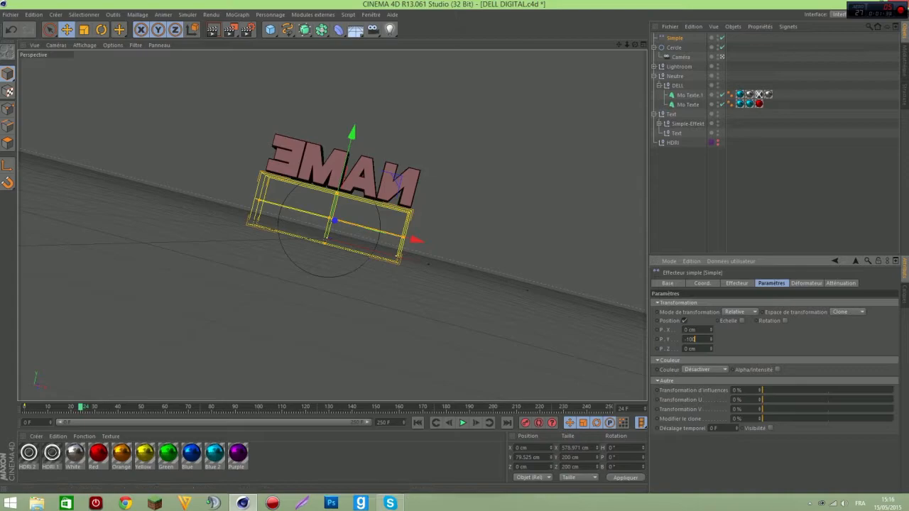
{"action": "key", "text": "Return"}
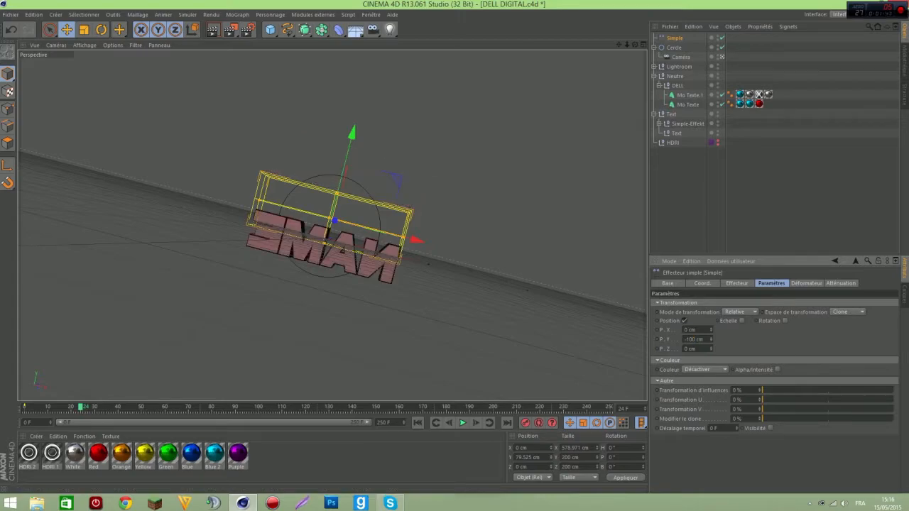
Replace the Simple effector's position offset with a uniform scale of -1 and lower the effector to about Y 70 cm
{"action": "left_click", "coordinate": [685, 320]}
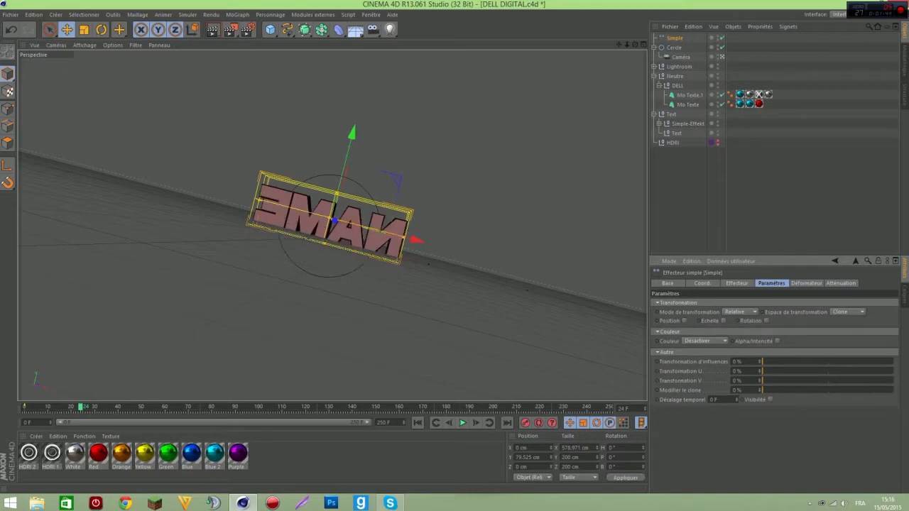
{"action": "left_click", "coordinate": [724, 321]}
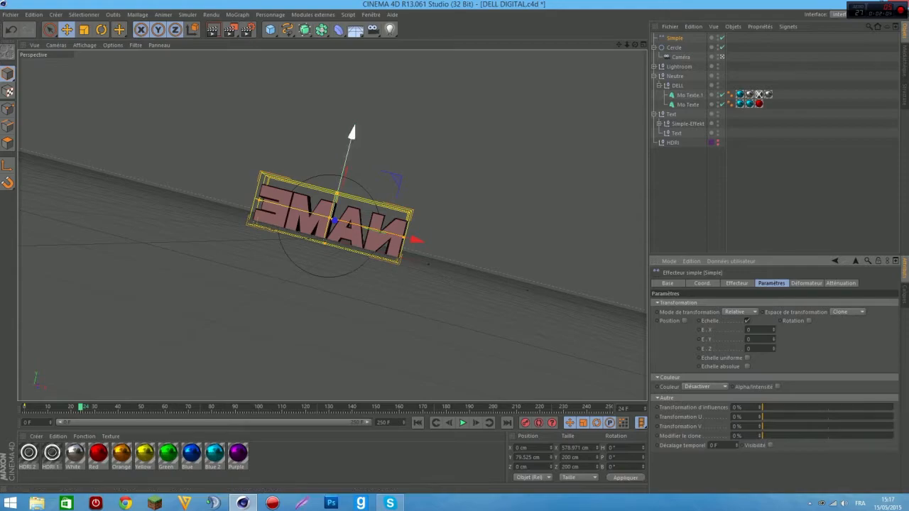
{"action": "left_click_drag", "start_coordinate": [352, 133], "coordinate": [351, 136]}
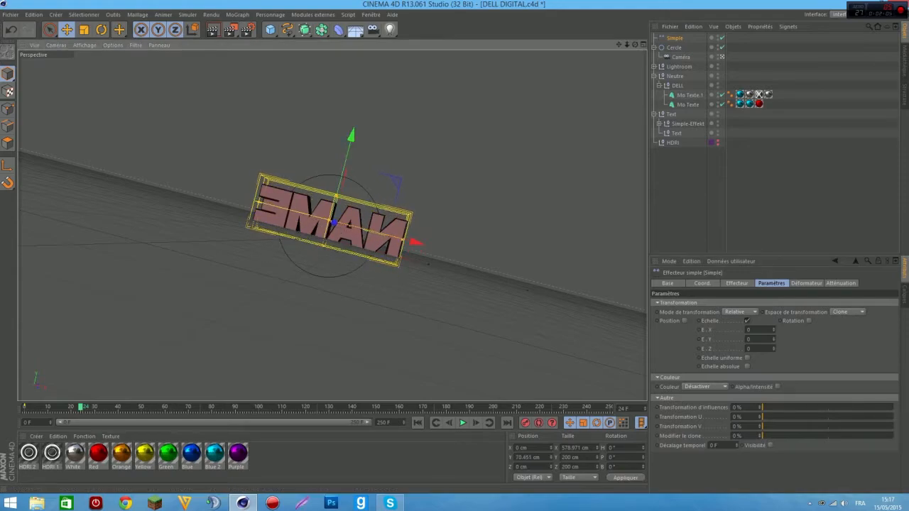
{"action": "left_click", "coordinate": [747, 358]}
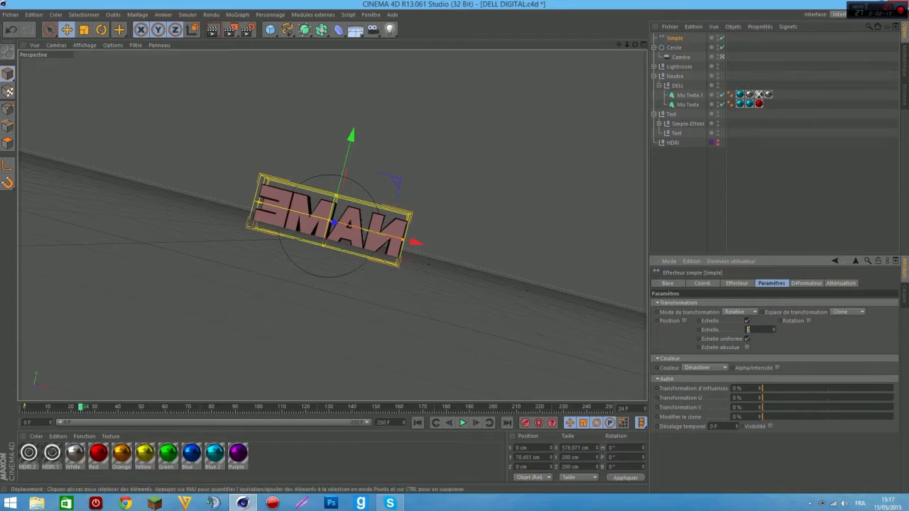
{"action": "type", "text": "-"}
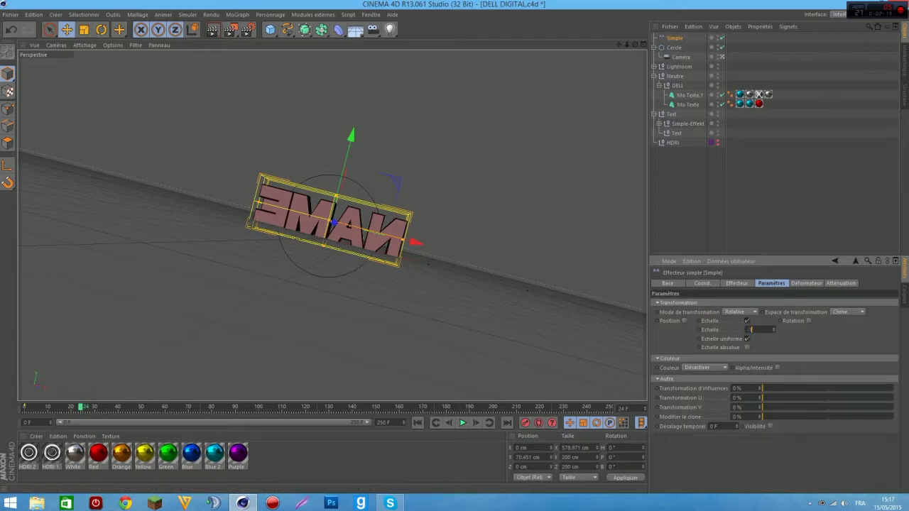
{"action": "type", "text": "1"}
{"action": "key", "text": "Return"}
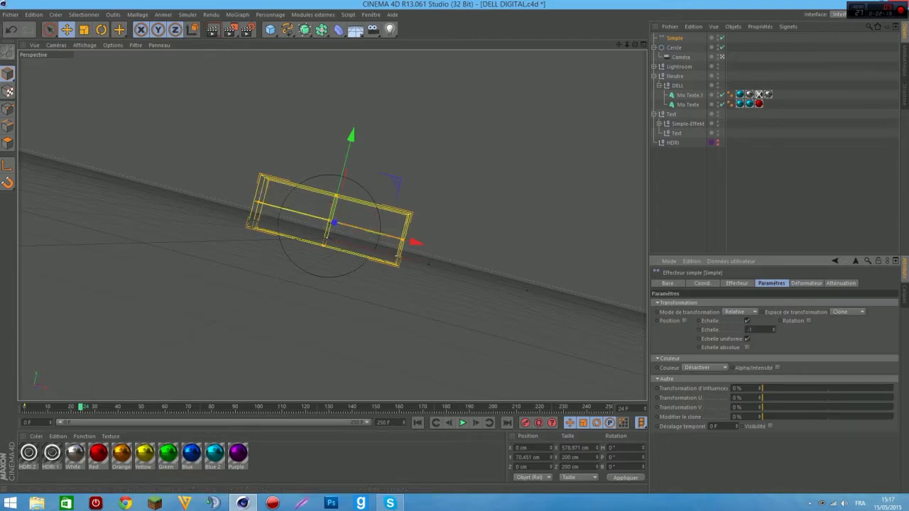
Keyframe the Simple effector from X 0 cm at frame 0 to about X -648 cm at frame 30, and play the animation
{"action": "left_click_drag", "start_coordinate": [81, 407], "coordinate": [24, 407]}
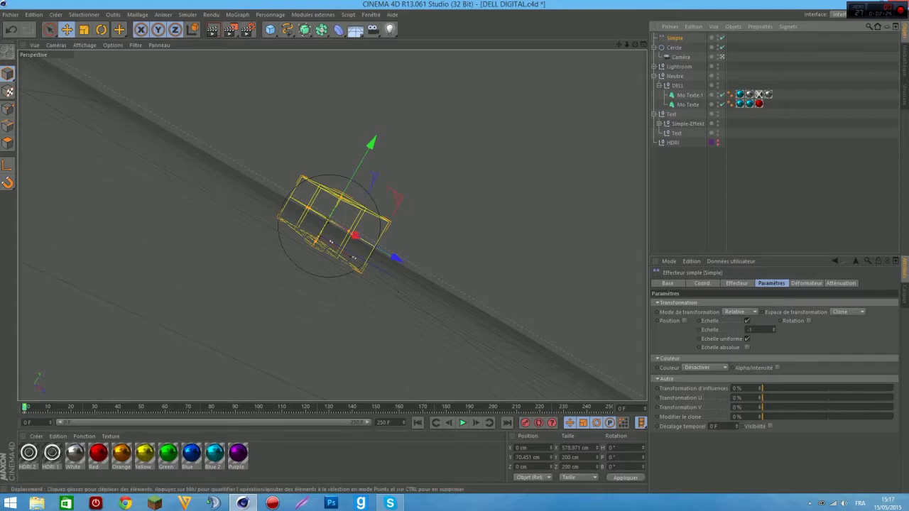
{"action": "left_click_drag", "start_coordinate": [24, 407], "coordinate": [95, 407]}
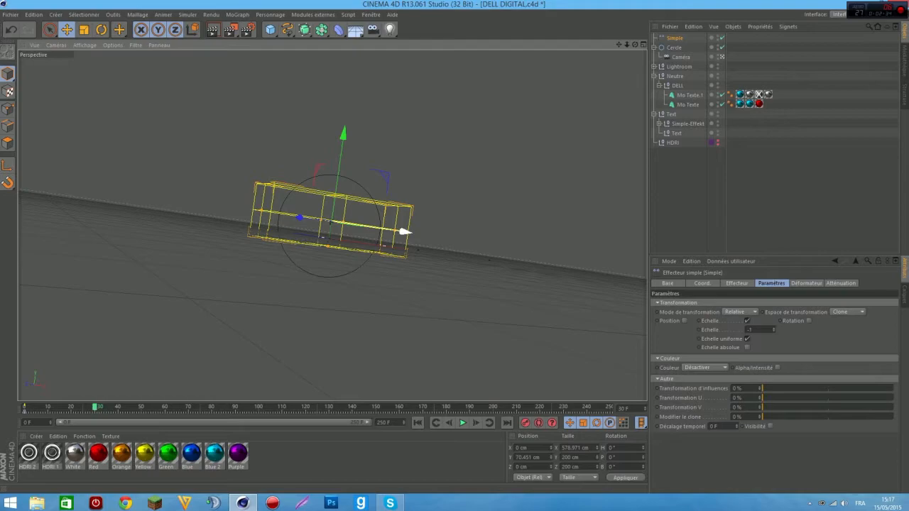
{"action": "left_click_drag", "start_coordinate": [403, 232], "coordinate": [245, 208]}
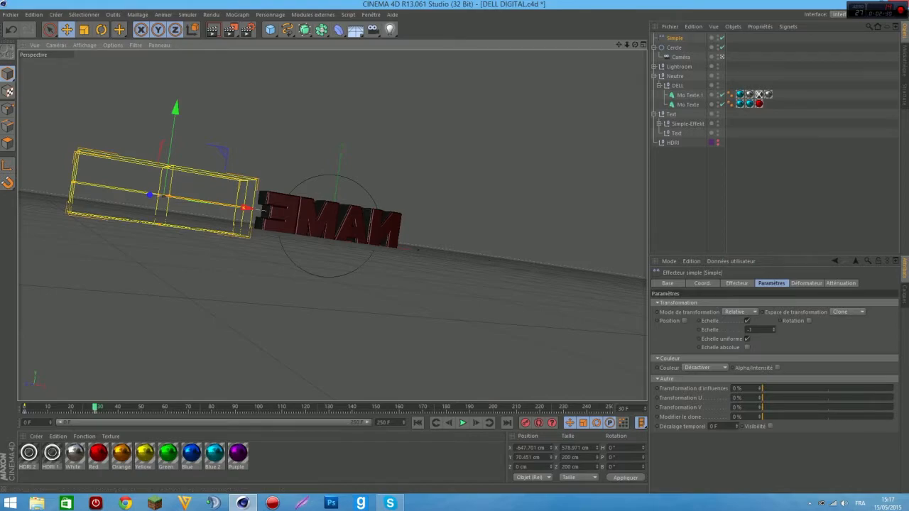
{"action": "left_click_drag", "start_coordinate": [95, 407], "coordinate": [24, 407]}
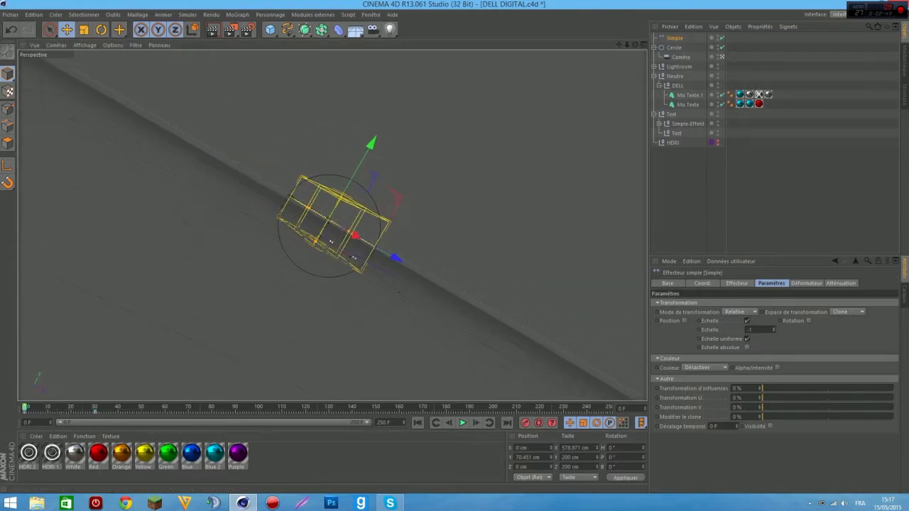
{"action": "key", "text": "F8"}
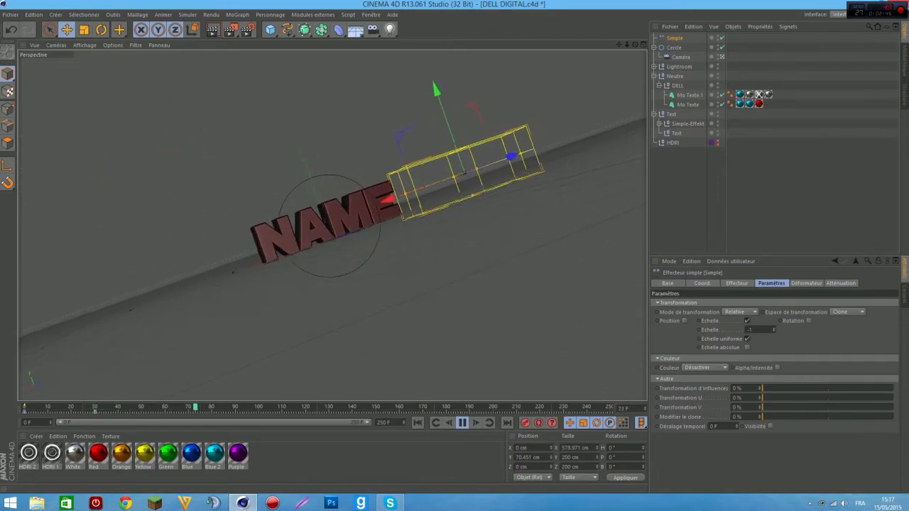
{"action": "left_click", "coordinate": [463, 423]}
{"action": "left_click_drag", "start_coordinate": [209, 407], "coordinate": [85, 407]}
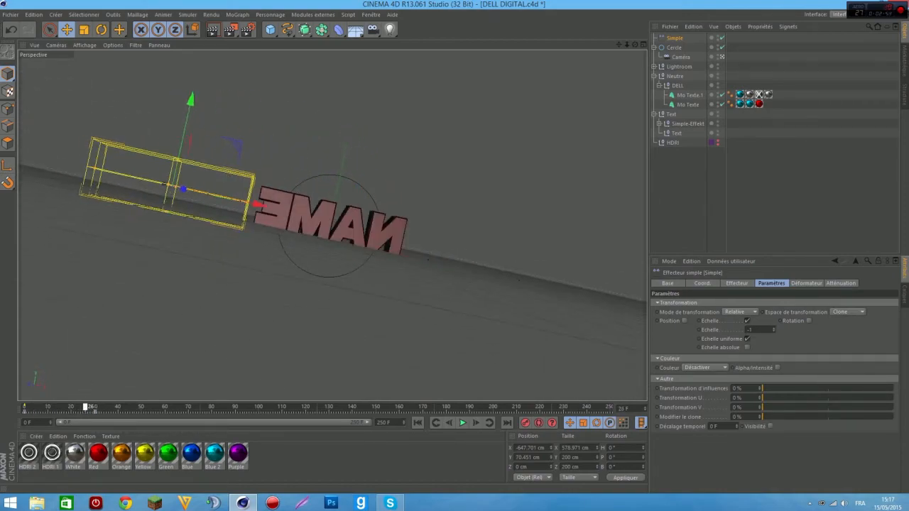
Add a MoGraph Délai effector to both Mo Texte objects
{"action": "left_click", "coordinate": [238, 14]}
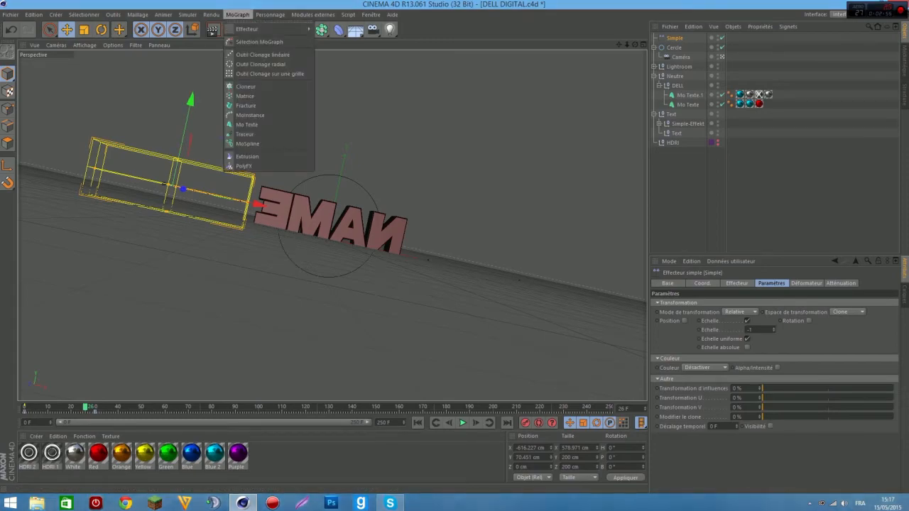
{"action": "left_click", "coordinate": [312, 14]}
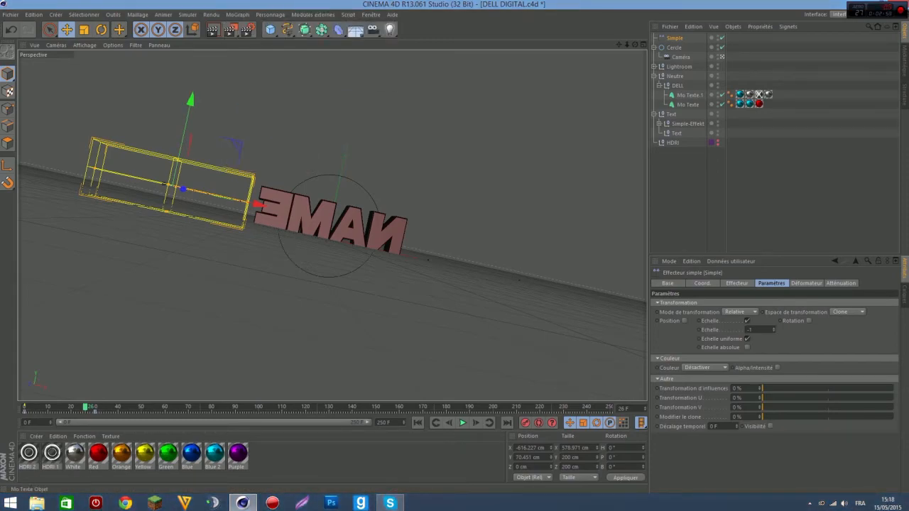
{"action": "left_click", "coordinate": [689, 95]}
{"action": "left_click", "coordinate": [687, 104], "text": "ctrl"}
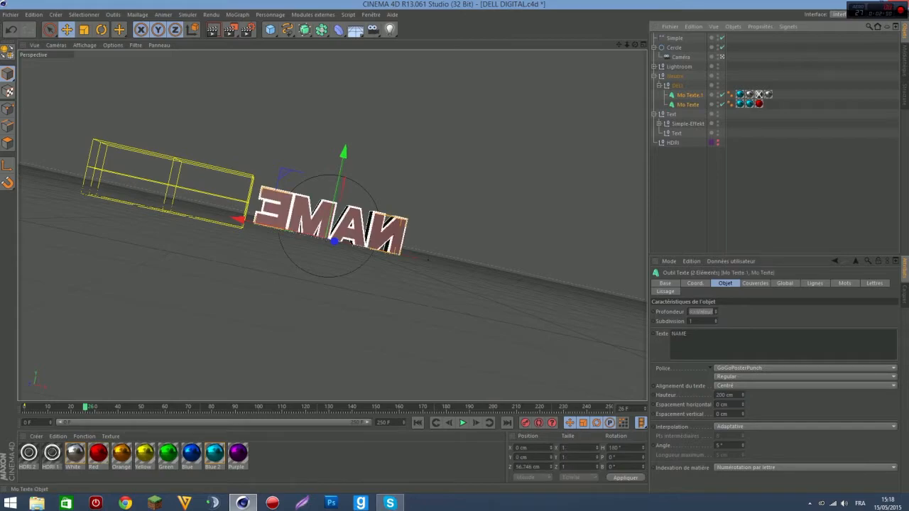
{"action": "left_click", "coordinate": [238, 14]}
{"action": "mouse_move", "coordinate": [256, 28]}
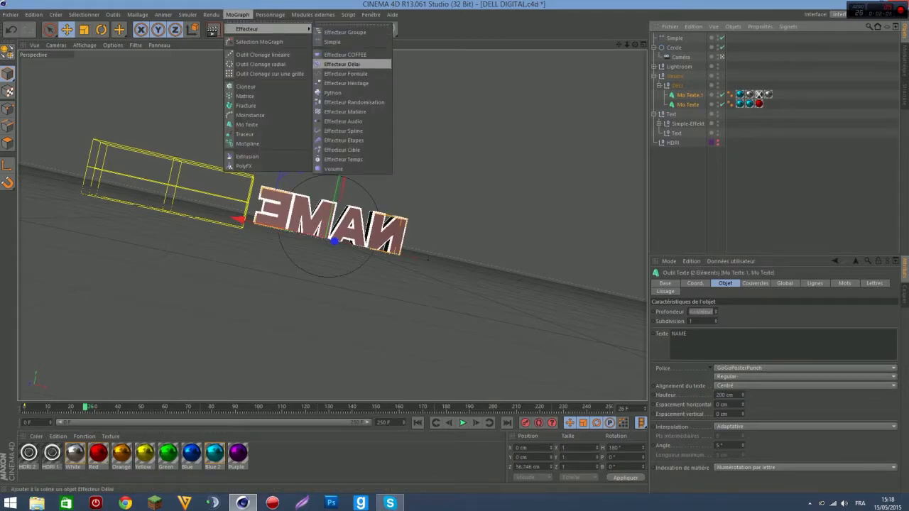
{"action": "left_click", "coordinate": [341, 64]}
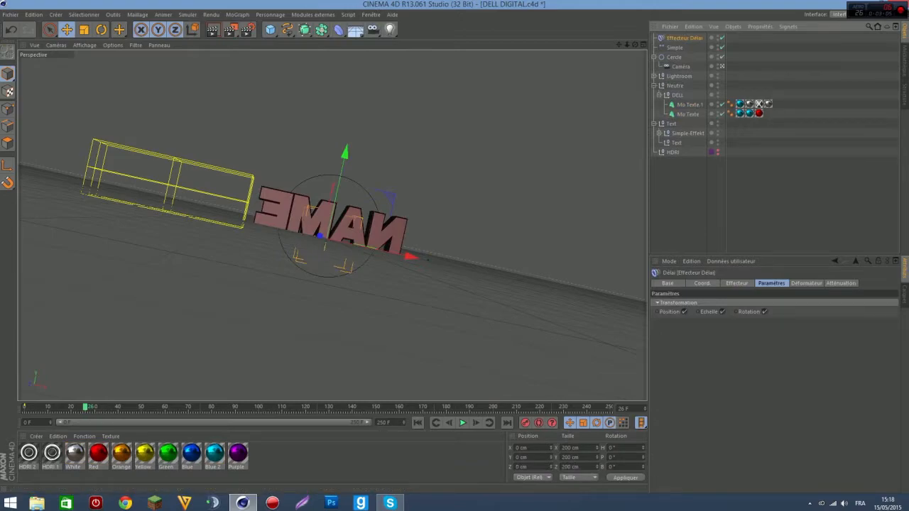
Set the Délai effector's mode to Elasticité and its intensity to 60 %, and play the animation from frame 0
{"action": "left_click", "coordinate": [736, 283]}
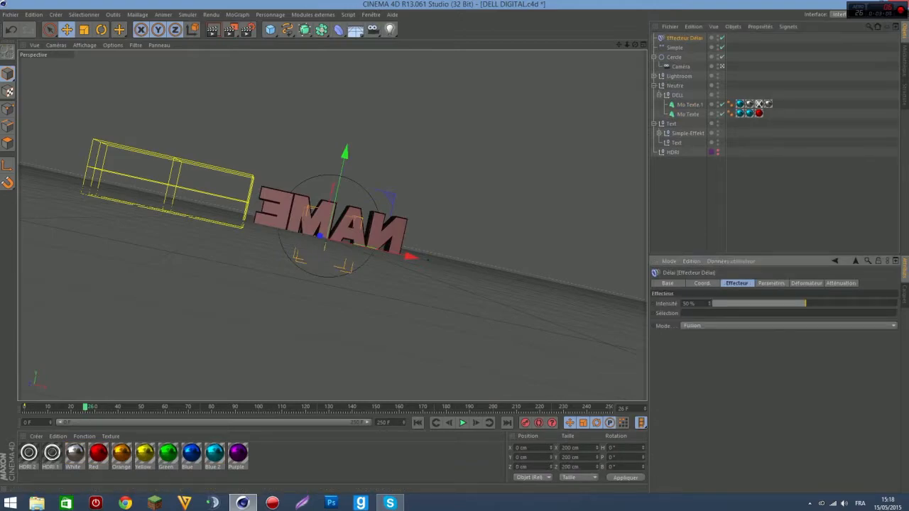
{"action": "left_click", "coordinate": [693, 325]}
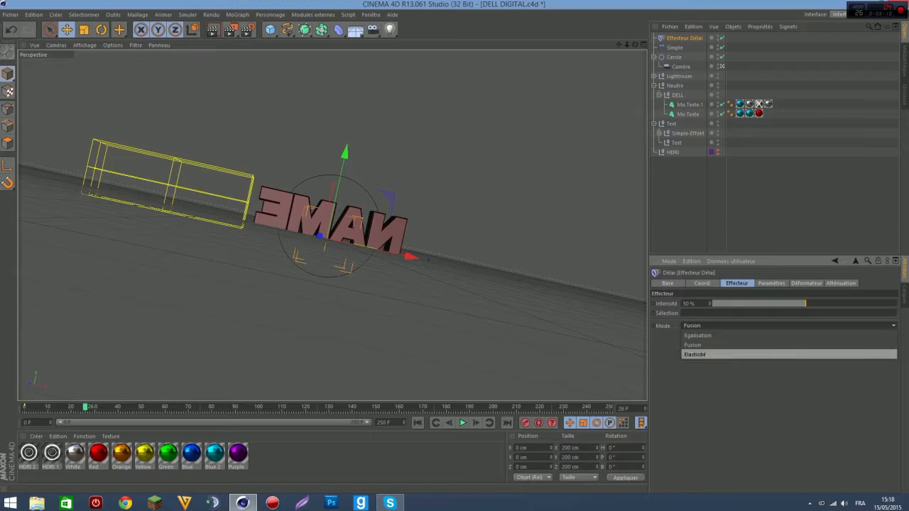
{"action": "left_click", "coordinate": [694, 354]}
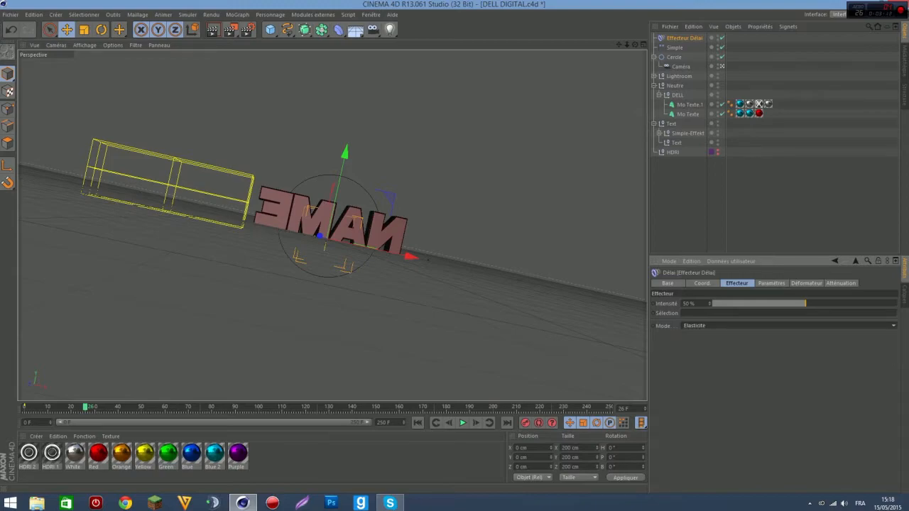
{"action": "double_click", "coordinate": [688, 304]}
{"action": "type", "text": "60"}
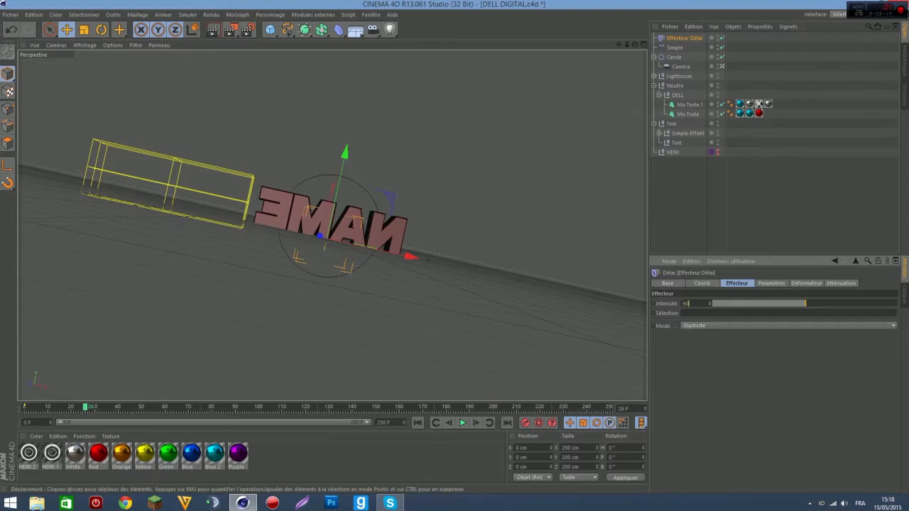
{"action": "key", "text": "Return"}
{"action": "left_click", "coordinate": [25, 407]}
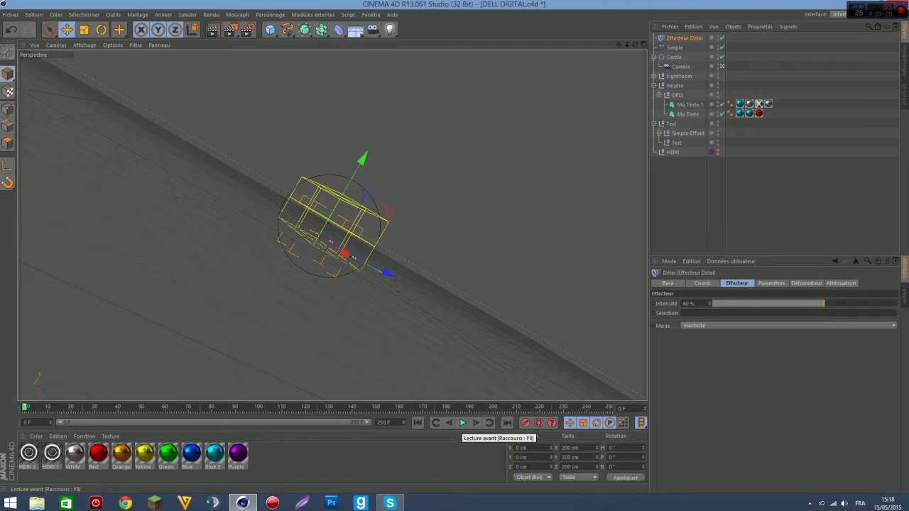
{"action": "left_click", "coordinate": [463, 423]}
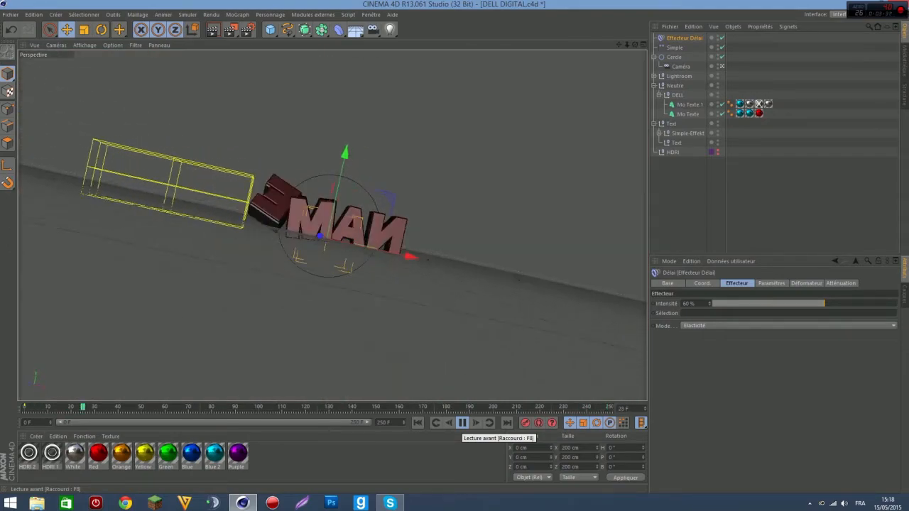
{"action": "left_click", "coordinate": [462, 422]}
{"action": "left_click", "coordinate": [417, 423]}
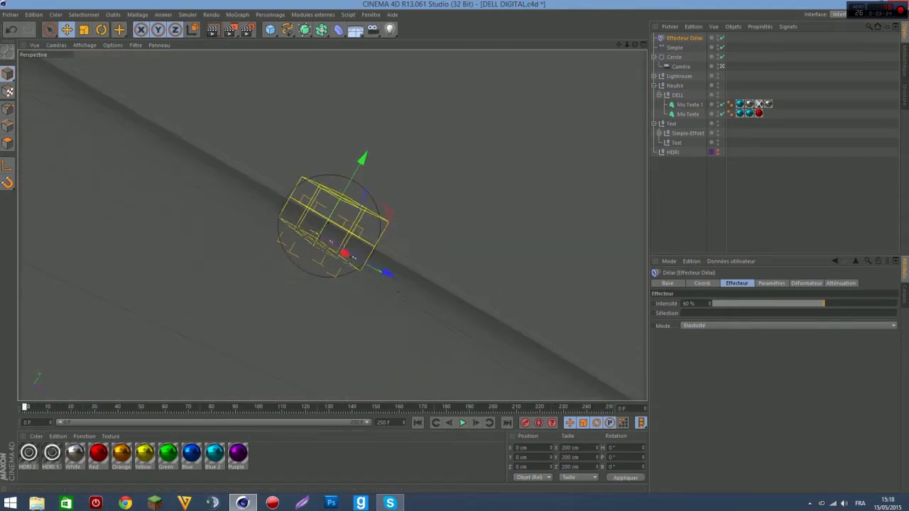
Try the Délai effector's intensity at 100 % and play the animation
{"action": "left_click_drag", "start_coordinate": [695, 304], "coordinate": [680, 304]}
{"action": "type", "text": "100"}
{"action": "key", "text": "Return"}
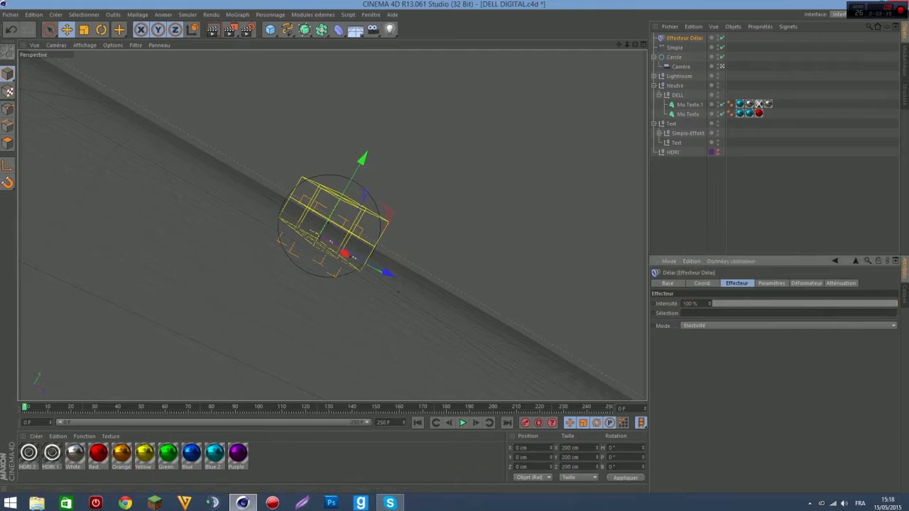
{"action": "left_click", "coordinate": [462, 422]}
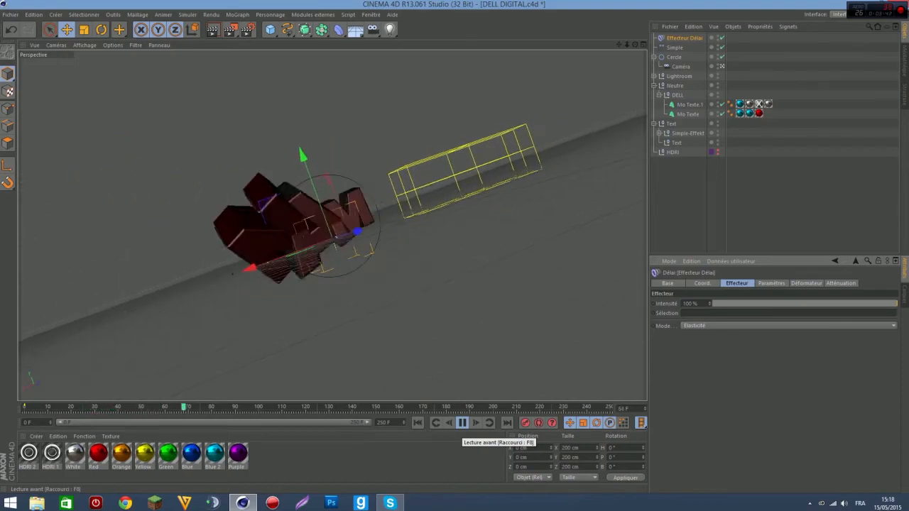
{"action": "left_click", "coordinate": [462, 423]}
{"action": "left_click_drag", "start_coordinate": [216, 407], "coordinate": [24, 407]}
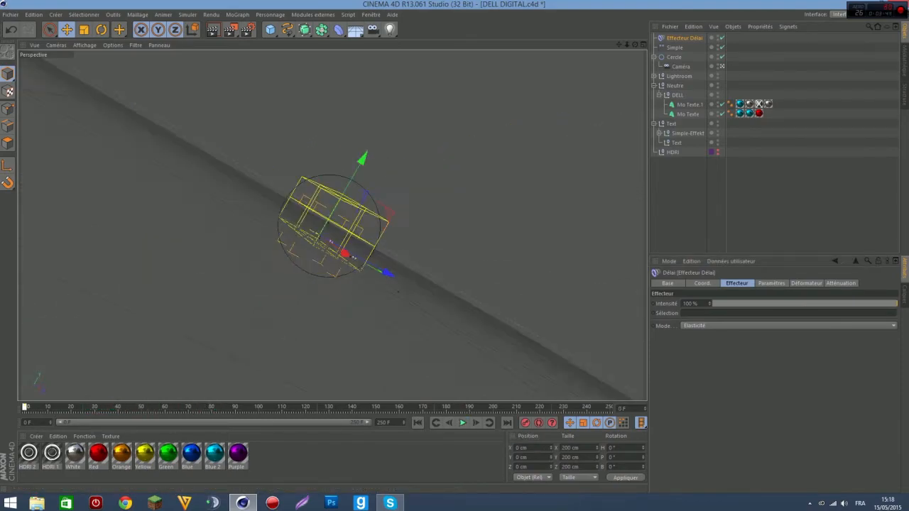
Try the Délai effector's intensity at 90 % and play the animation
{"action": "double_click", "coordinate": [691, 304]}
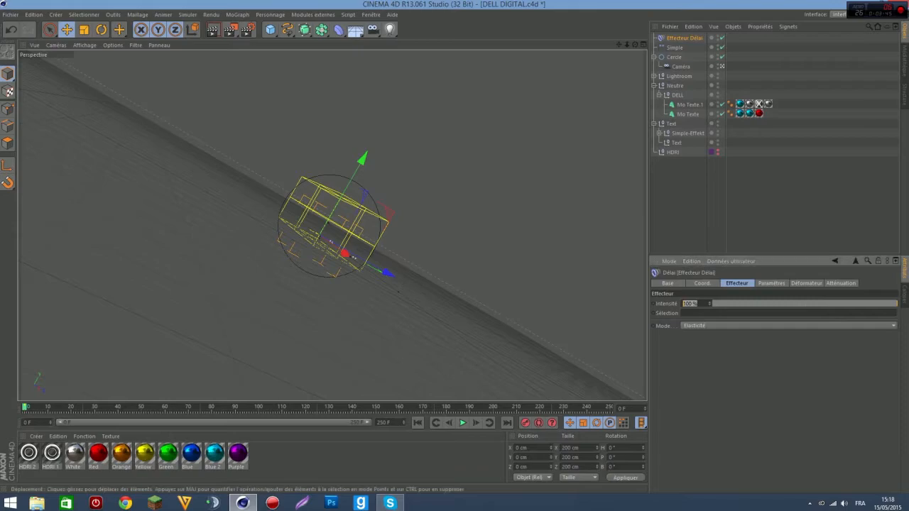
{"action": "type", "text": "90"}
{"action": "key", "text": "Return"}
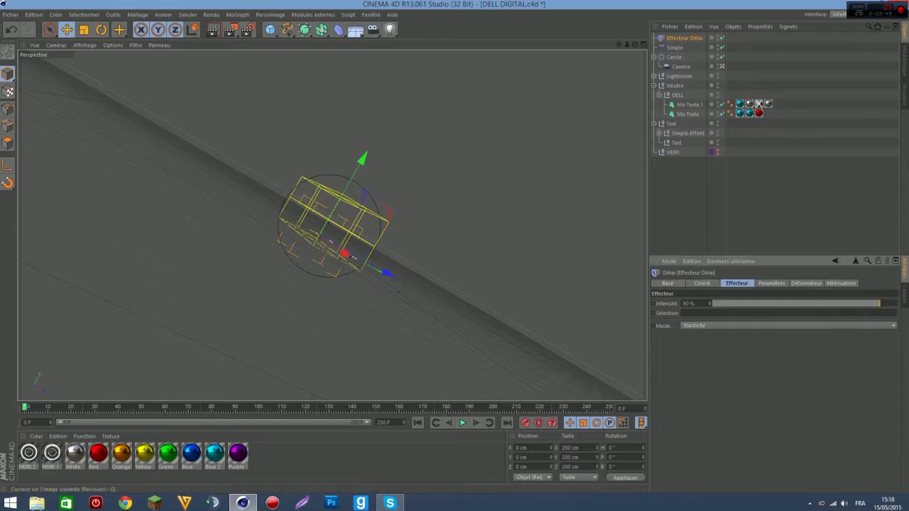
{"action": "left_click", "coordinate": [463, 422]}
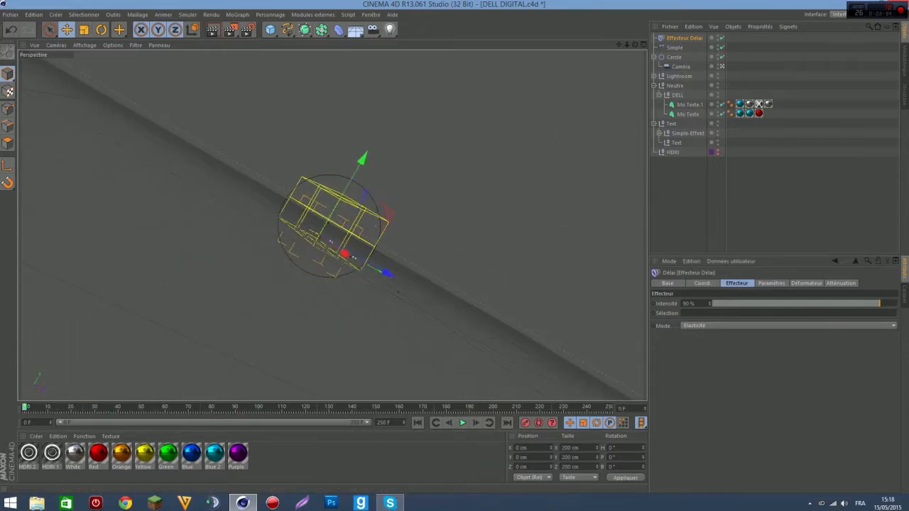
Set the Délai effector's intensity to 60 % and play the letter animation through
{"action": "double_click", "coordinate": [688, 304]}
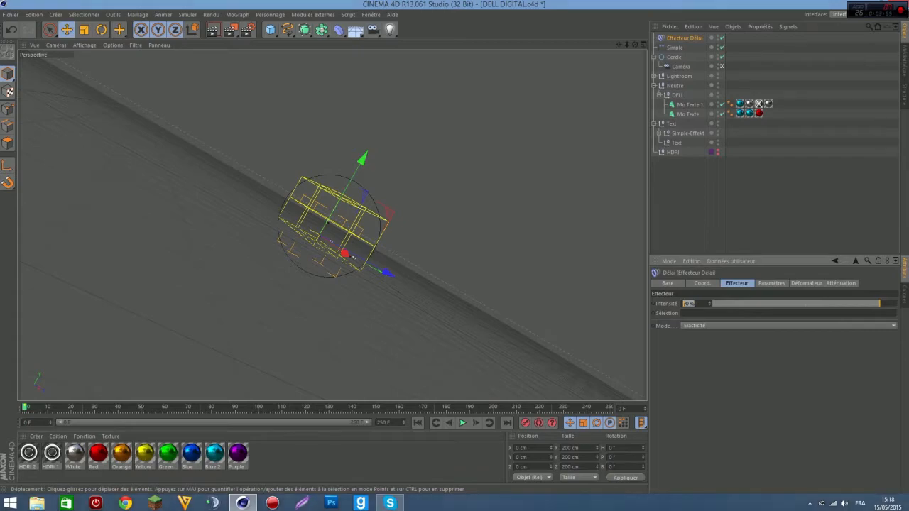
{"action": "type", "text": "60"}
{"action": "key", "text": "Return"}
{"action": "left_click", "coordinate": [463, 422]}
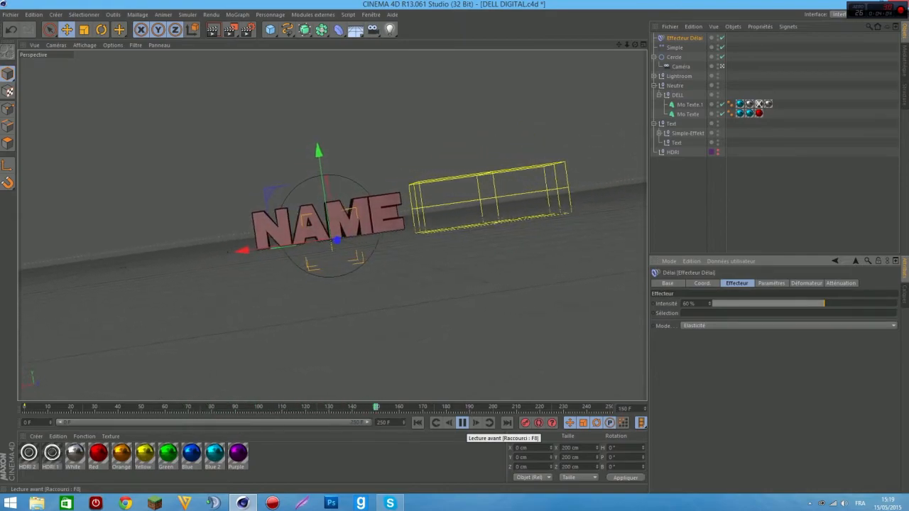
{"action": "left_click", "coordinate": [462, 423]}
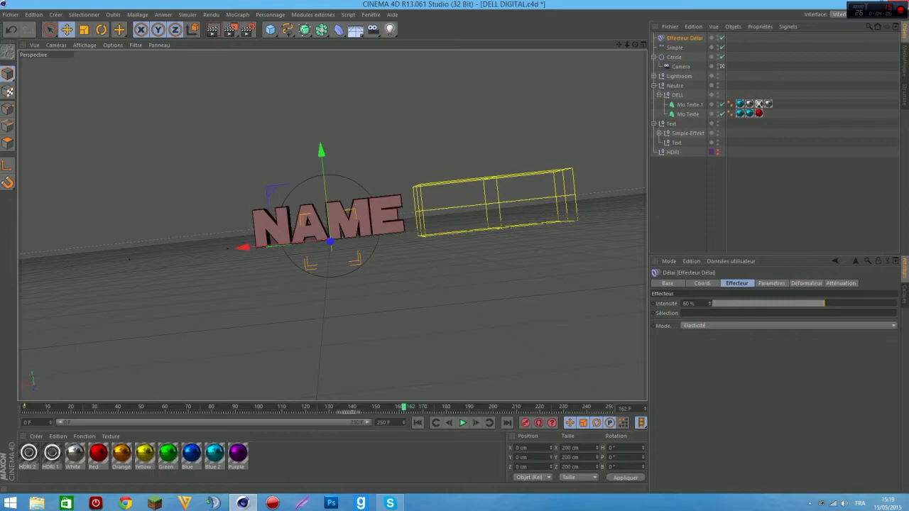
At frame 100, add a second Simple effector to both NAME text objects
{"action": "left_click_drag", "start_coordinate": [344, 409], "coordinate": [265, 407]}
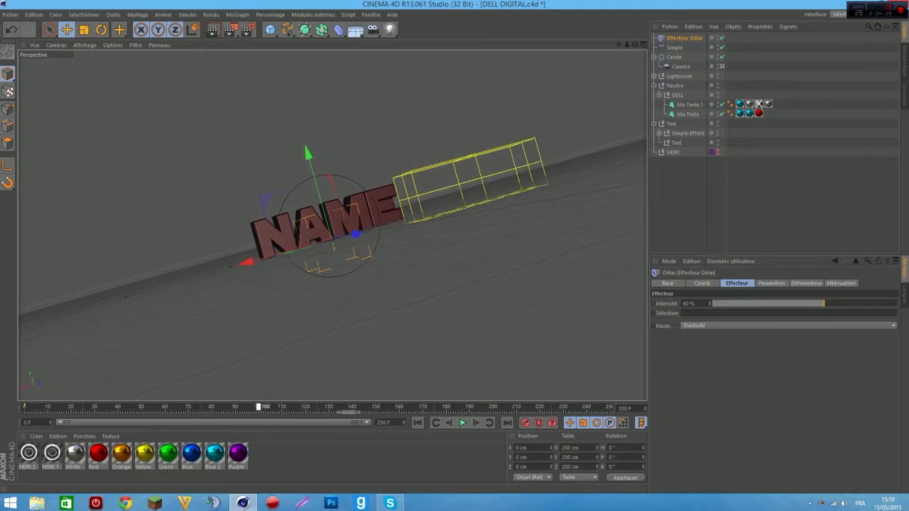
{"action": "left_click", "coordinate": [689, 104]}
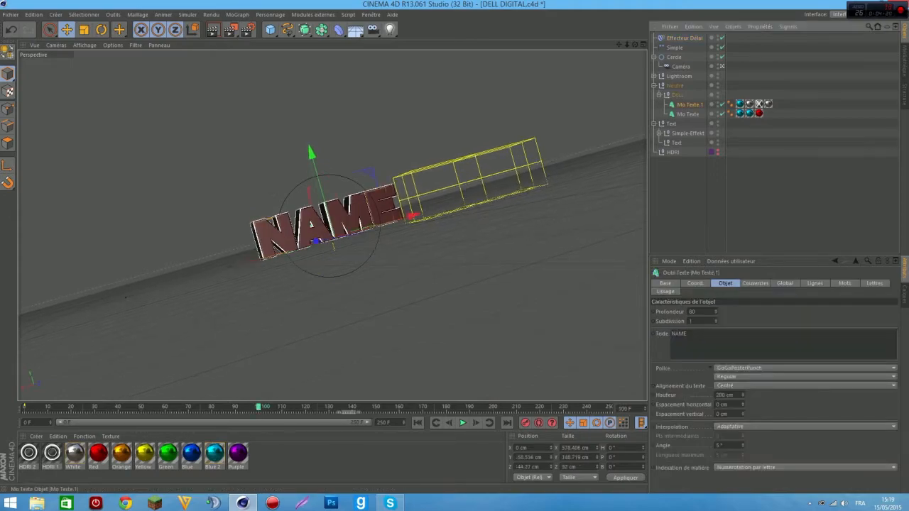
{"action": "left_click", "coordinate": [688, 114], "text": "ctrl"}
{"action": "left_click", "coordinate": [237, 15]}
{"action": "mouse_move", "coordinate": [267, 27]}
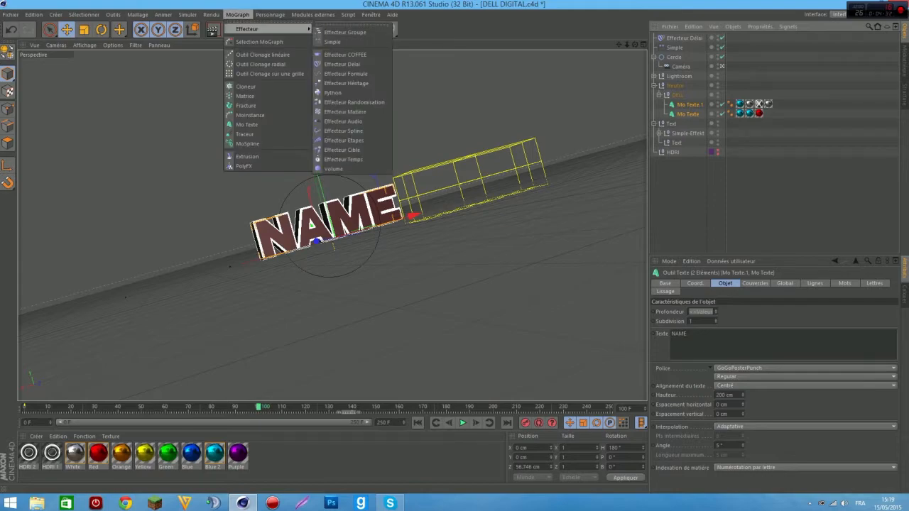
{"action": "left_click", "coordinate": [348, 32]}
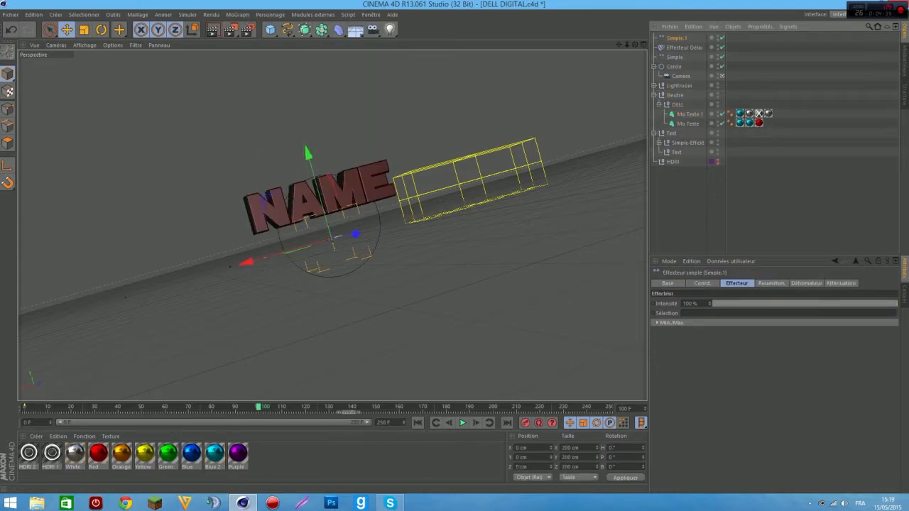
Set the new Simple effector's falloff shape to Boîte with an Atténuation of 0 %
{"action": "left_click", "coordinate": [841, 283]}
{"action": "left_click", "coordinate": [707, 303]}
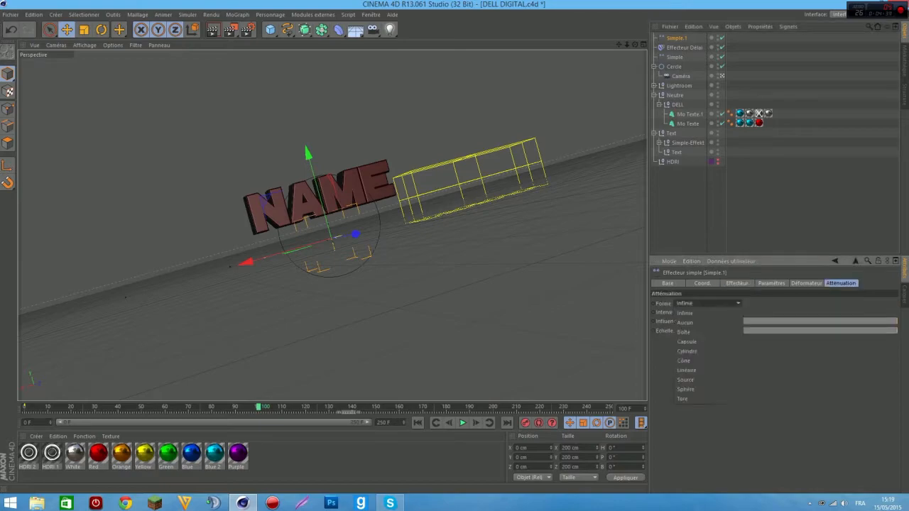
{"action": "left_click", "coordinate": [699, 323]}
{"action": "left_click", "coordinate": [708, 303]}
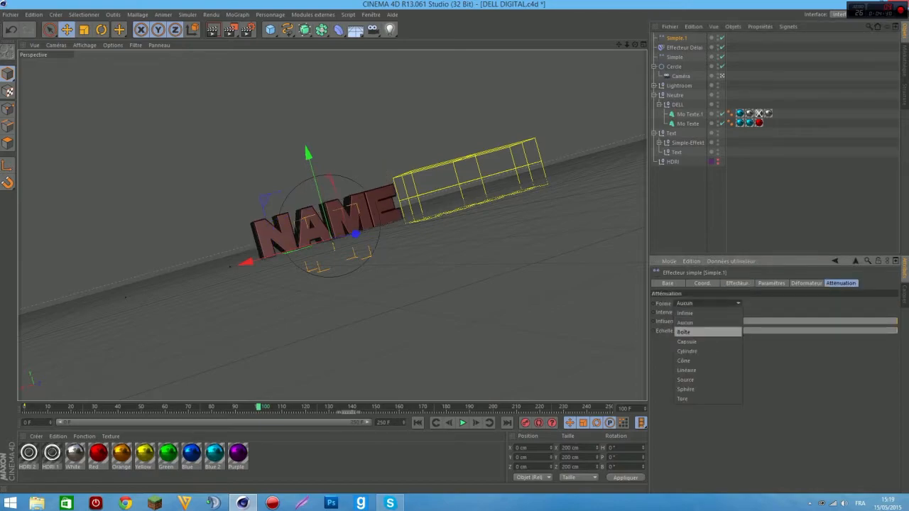
{"action": "left_click", "coordinate": [699, 332]}
{"action": "left_click_drag", "start_coordinate": [830, 363], "coordinate": [760, 363]}
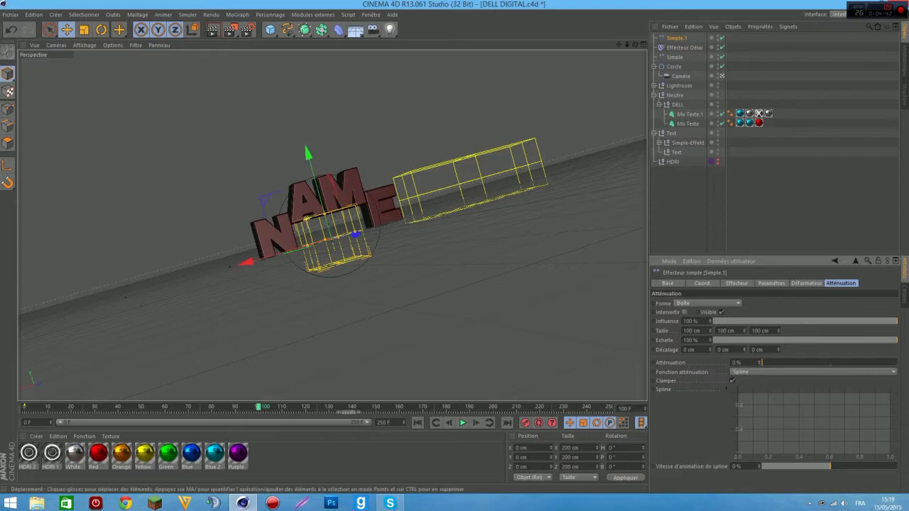
Move the new Simple effector's box along X to about 458 cm, just outside the letter N
{"action": "left_click", "coordinate": [737, 283]}
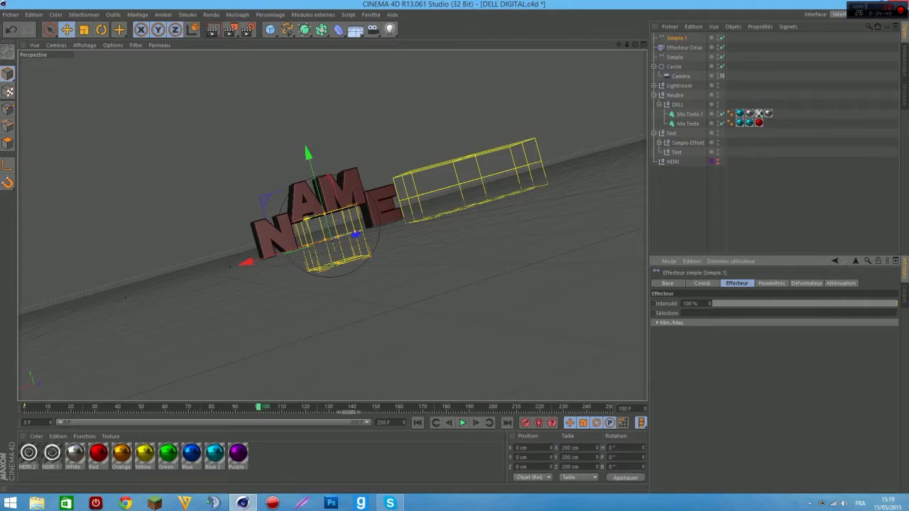
{"action": "left_click_drag", "start_coordinate": [247, 262], "coordinate": [128, 296]}
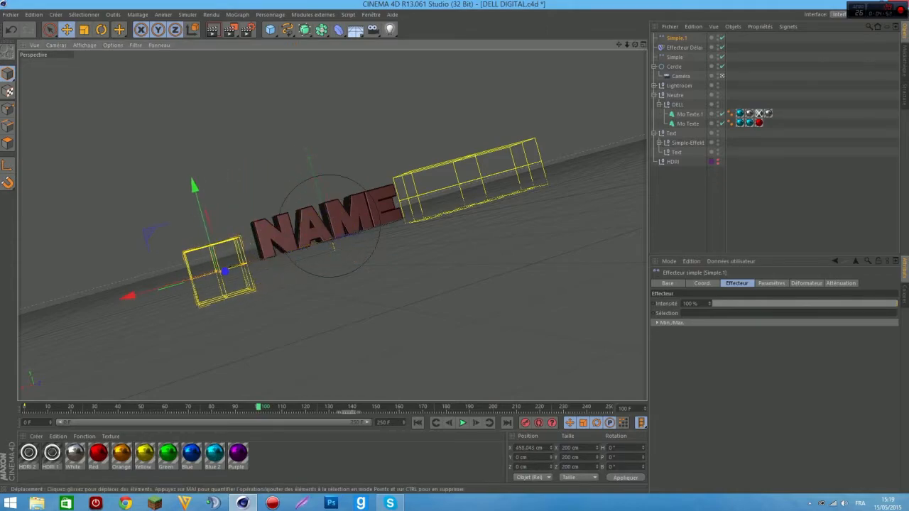
{"action": "left_click", "coordinate": [771, 283]}
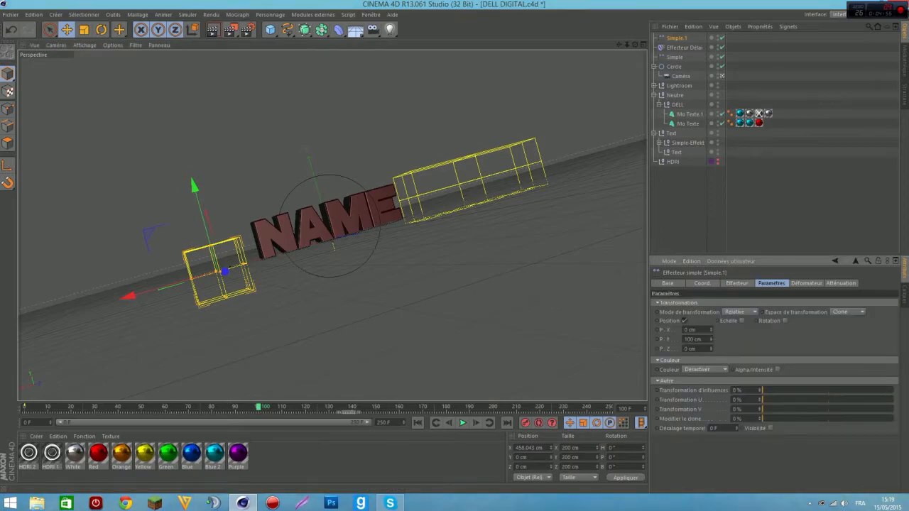
Delete the old Text group with its Simple-Effekt from the scene
{"action": "left_click", "coordinate": [671, 134]}
{"action": "key", "text": "Delete"}
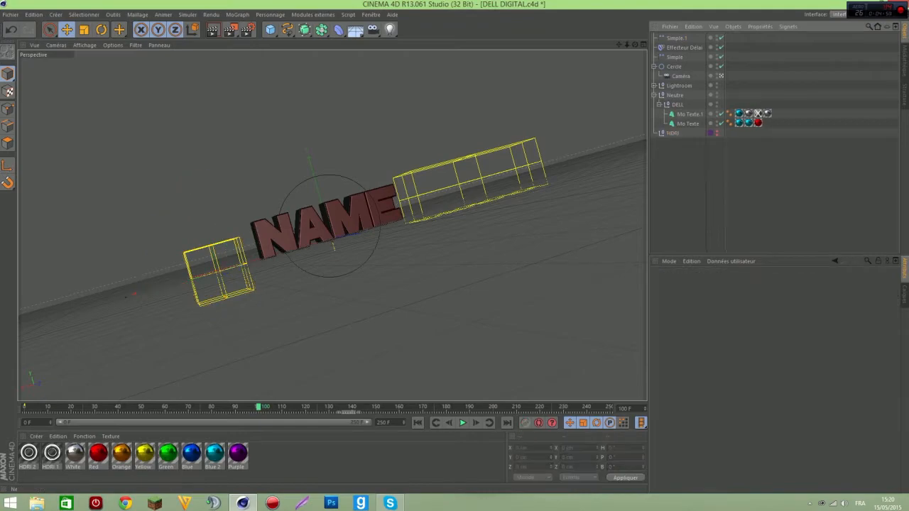
Enable rotation on the Simple.1 effector and set R.H to 23° and R.P to -15°
{"action": "left_click", "coordinate": [677, 39]}
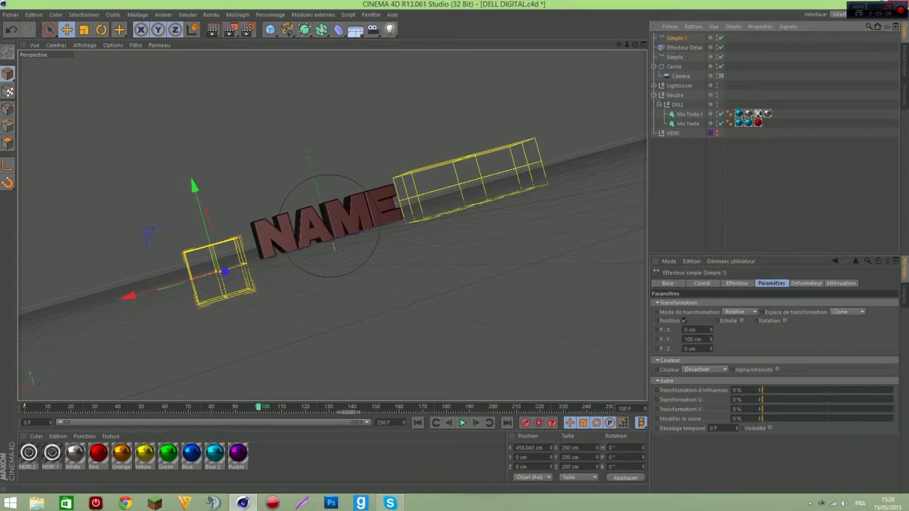
{"action": "left_click", "coordinate": [784, 320]}
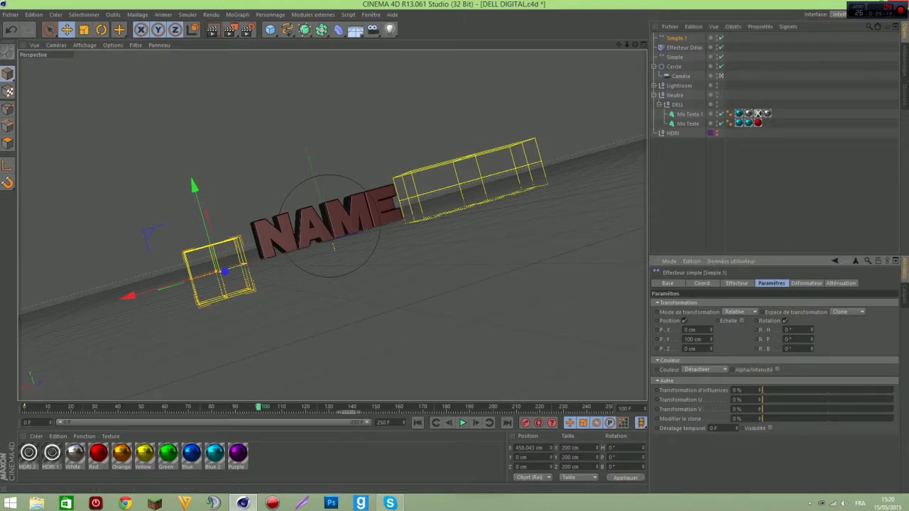
{"action": "double_click", "coordinate": [789, 329]}
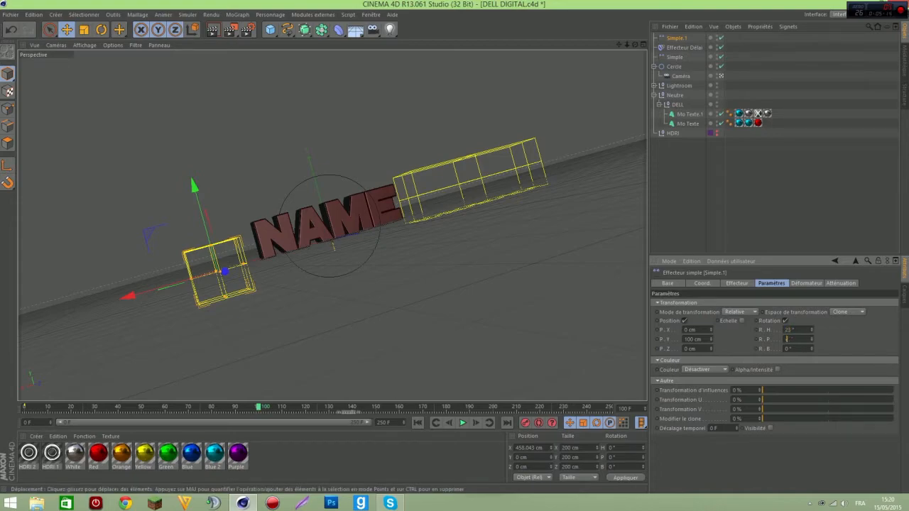
{"action": "key", "text": "Return"}
Position the Simple.1 box beside the N at about X 417 cm and Y 38 cm, and keyframe it at frame 100
{"action": "left_click_drag", "start_coordinate": [195, 206], "coordinate": [193, 195]}
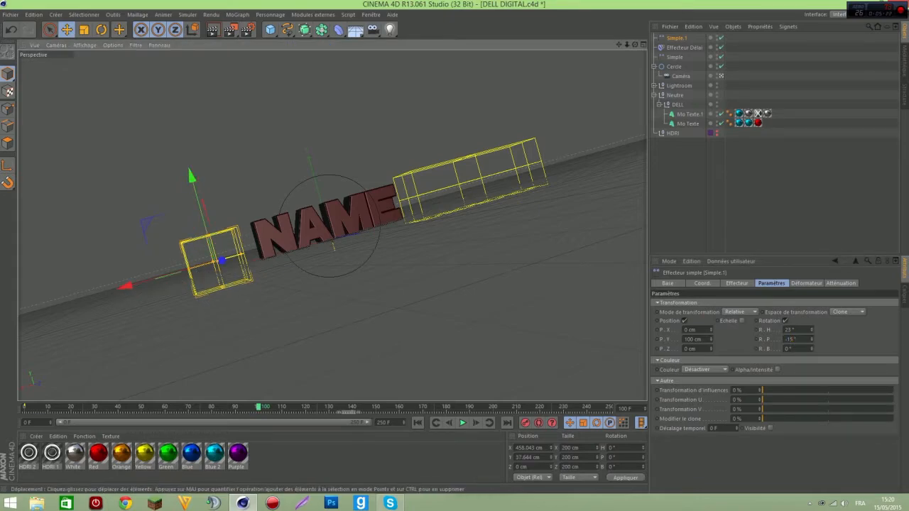
{"action": "left_click_drag", "start_coordinate": [127, 285], "coordinate": [136, 282]}
{"action": "key", "text": "ctrl+z"}
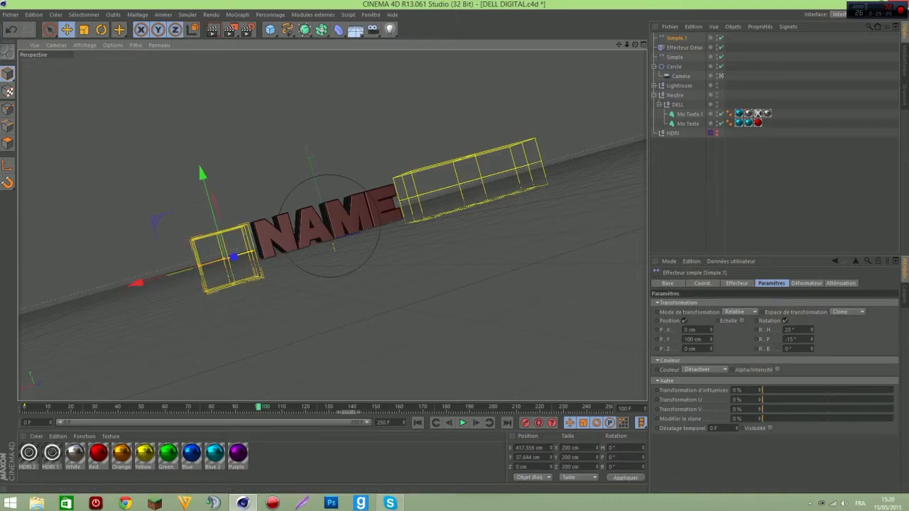
At frame 130, move the Simple.1 box past the E to about X -444 cm and keyframe its position
{"action": "left_click_drag", "start_coordinate": [258, 407], "coordinate": [328, 407]}
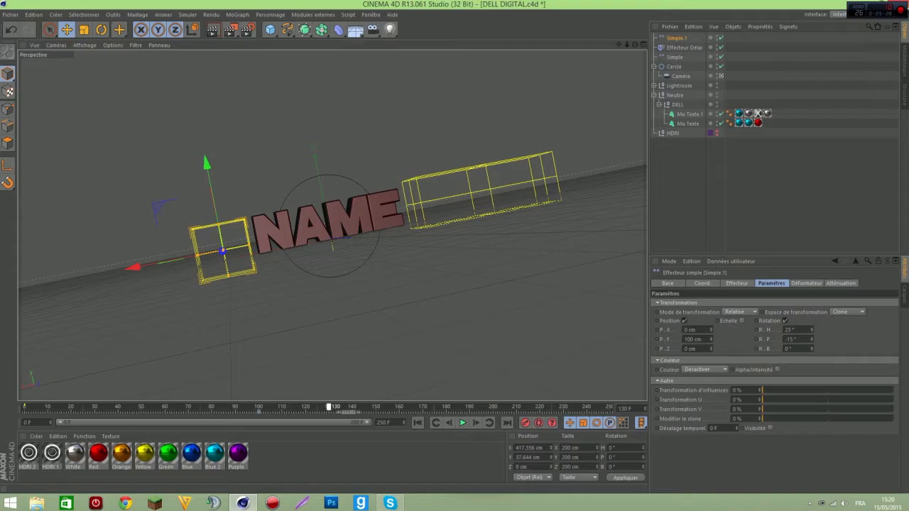
{"action": "left_click_drag", "start_coordinate": [133, 266], "coordinate": [341, 221]}
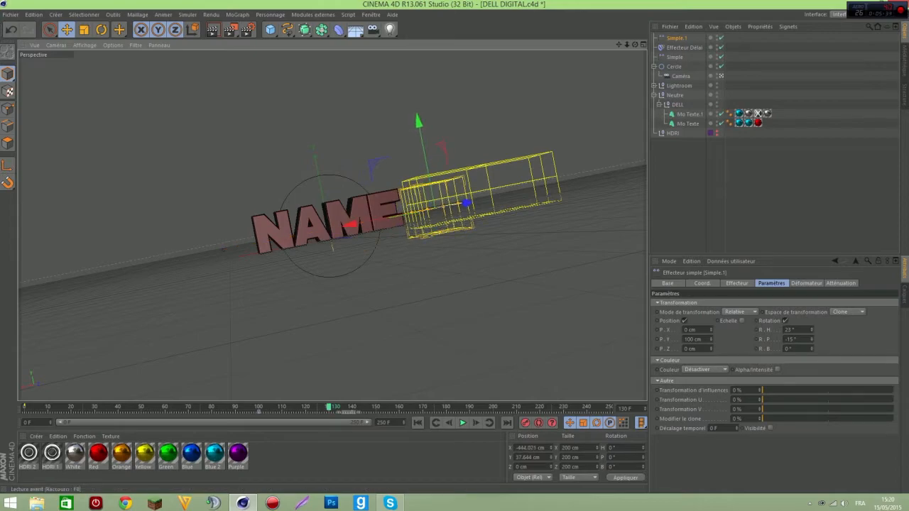
{"action": "left_click_drag", "start_coordinate": [329, 407], "coordinate": [265, 407]}
Add a second Délai effector to both NAME text objects
{"action": "left_click_drag", "start_coordinate": [698, 132], "coordinate": [685, 113]}
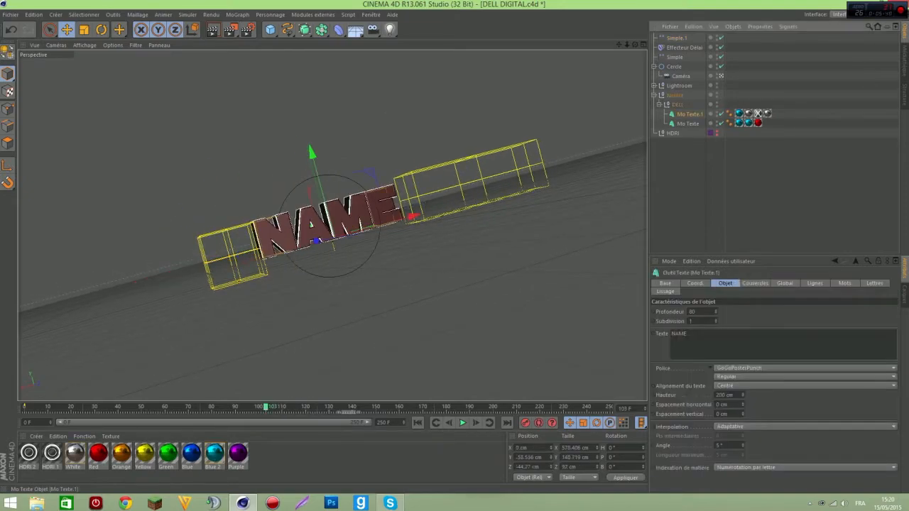
{"action": "left_click", "coordinate": [237, 15]}
{"action": "mouse_move", "coordinate": [248, 29]}
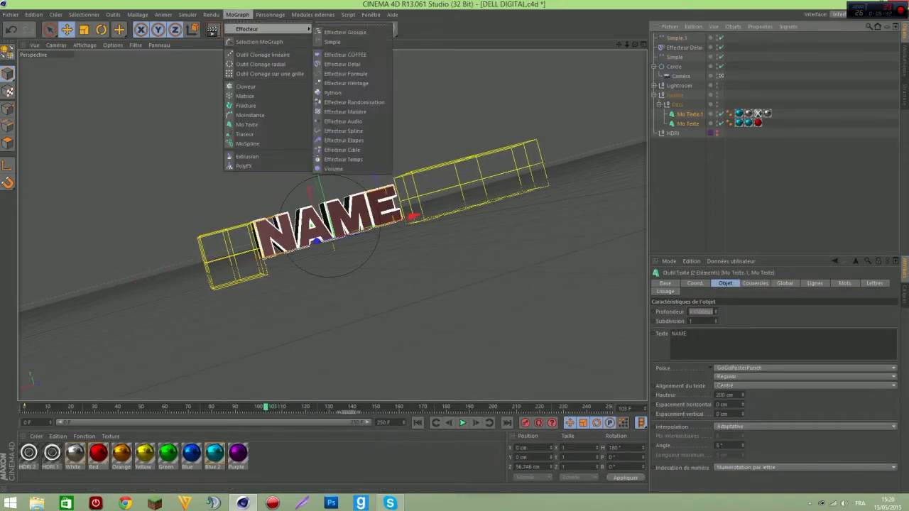
{"action": "left_click", "coordinate": [339, 64]}
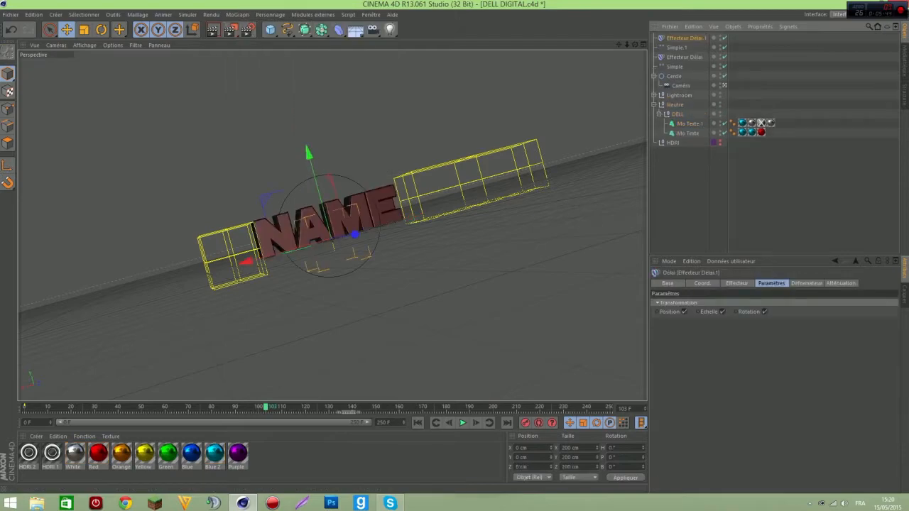
Set the second Délai effector's mode to Elasticité
{"action": "left_click", "coordinate": [737, 283]}
{"action": "left_click", "coordinate": [716, 326]}
{"action": "left_click", "coordinate": [713, 355]}
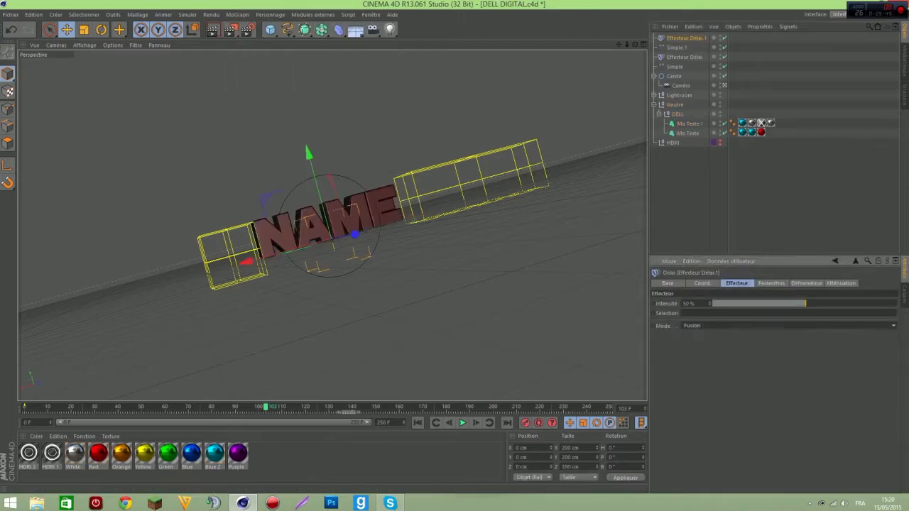
{"action": "left_click", "coordinate": [714, 326]}
{"action": "left_click", "coordinate": [713, 355]}
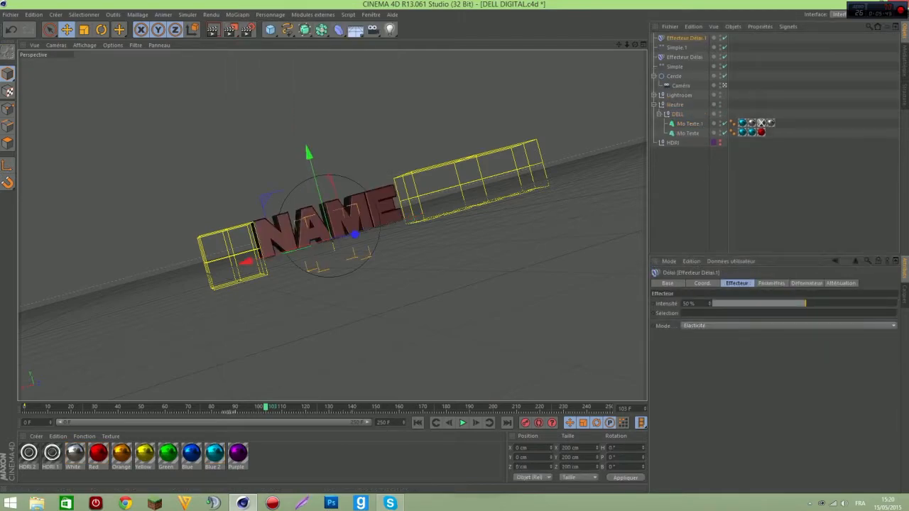
Play the animation to check how both effector passes move the letters
{"action": "left_click_drag", "start_coordinate": [206, 408], "coordinate": [144, 409]}
{"action": "left_click", "coordinate": [462, 424]}
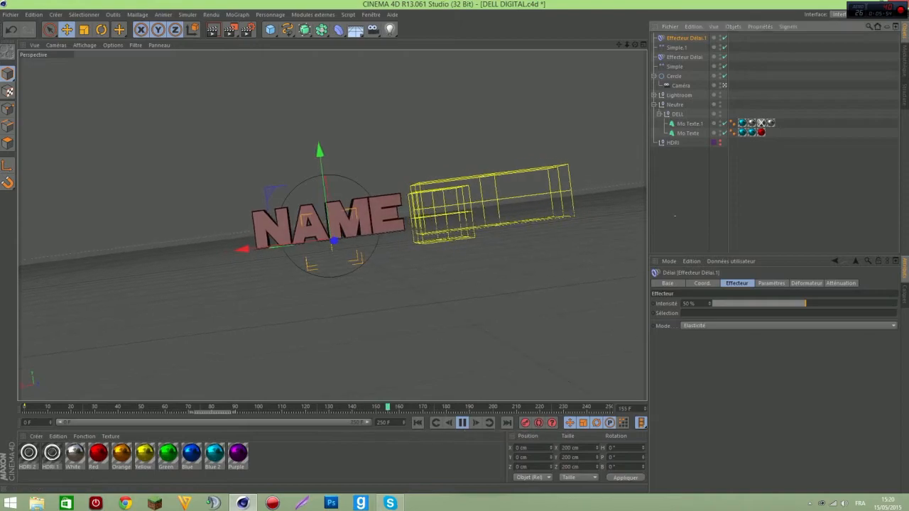
{"action": "left_click", "coordinate": [700, 197]}
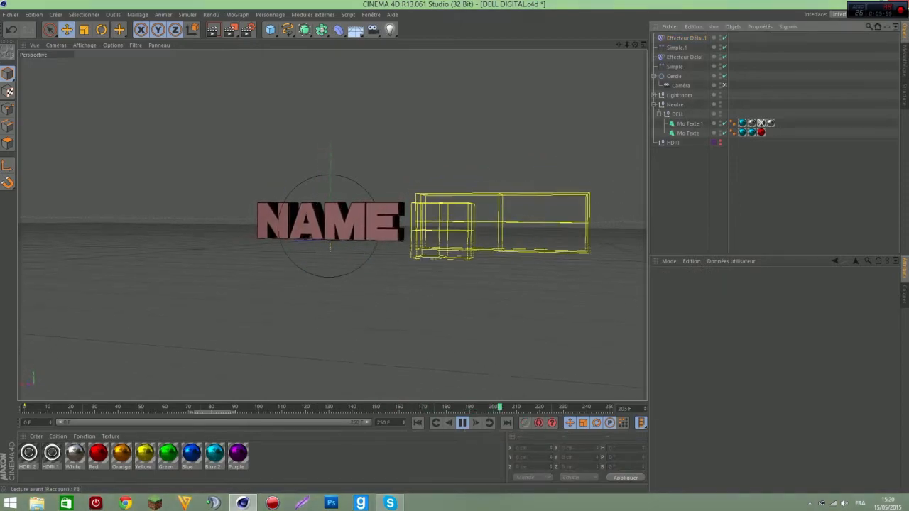
{"action": "left_click", "coordinate": [462, 424]}
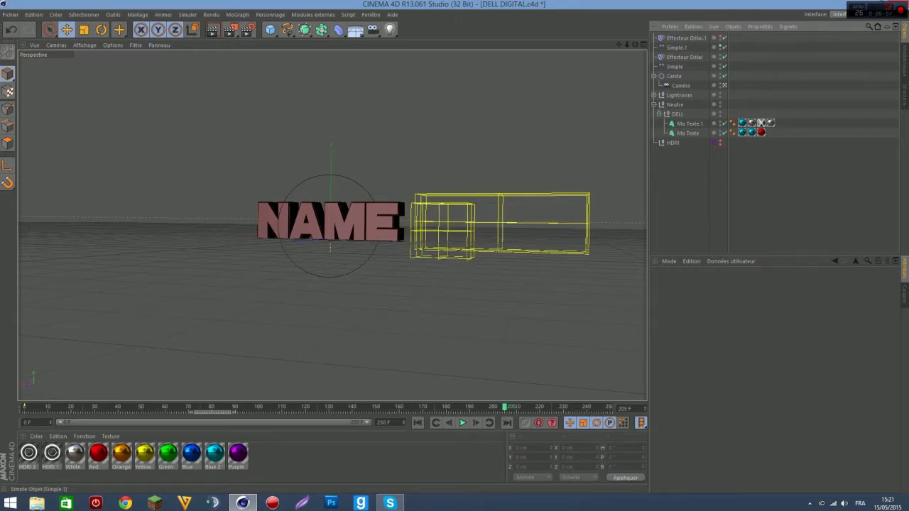
Hide both Simple effectors' falloff boxes in the viewport while keeping the effectors enabled
{"action": "left_click", "coordinate": [720, 46]}
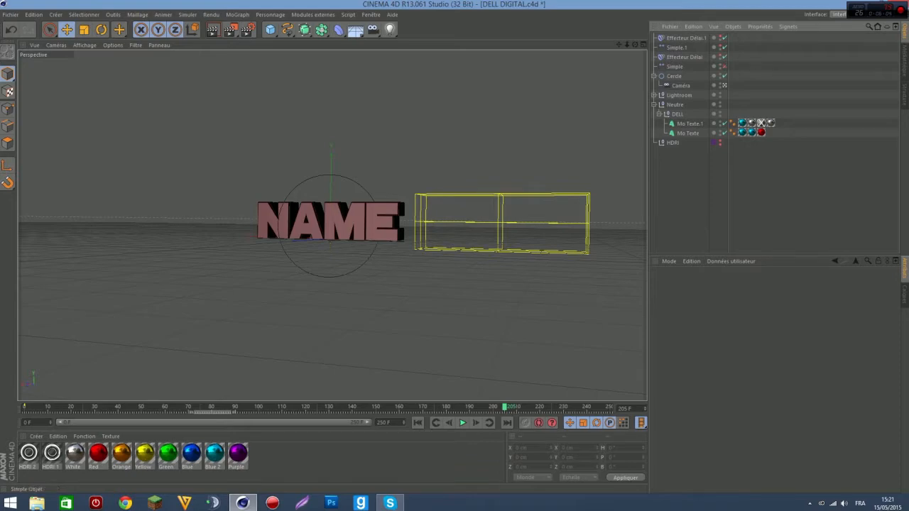
{"action": "left_click", "coordinate": [724, 66]}
{"action": "left_click", "coordinate": [725, 67]}
{"action": "left_click", "coordinate": [724, 67]}
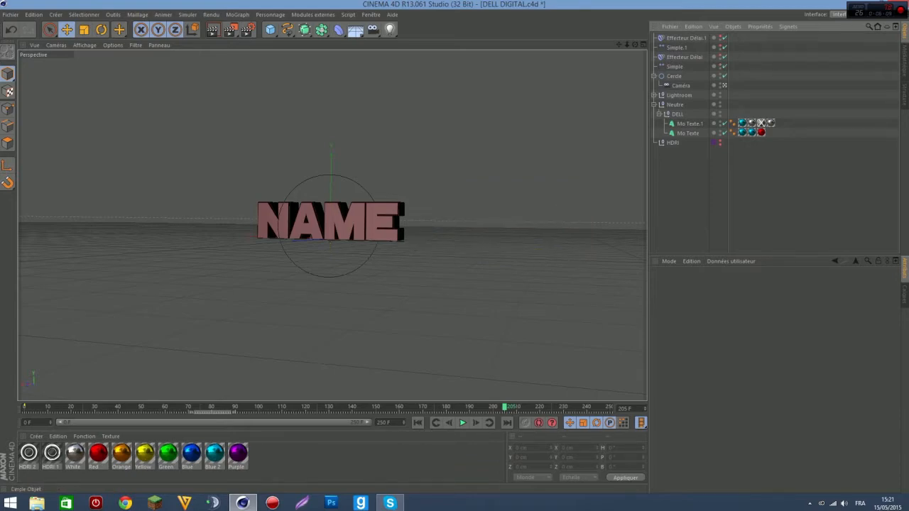
{"action": "left_click", "coordinate": [721, 75]}
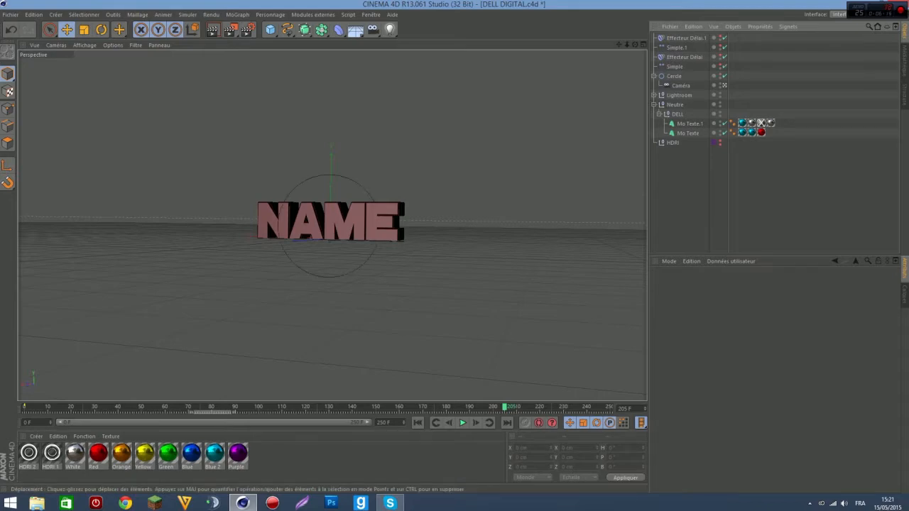
Play the whole intro animation from frame 0 without the effector boxes
{"action": "left_click_drag", "start_coordinate": [505, 407], "coordinate": [25, 407]}
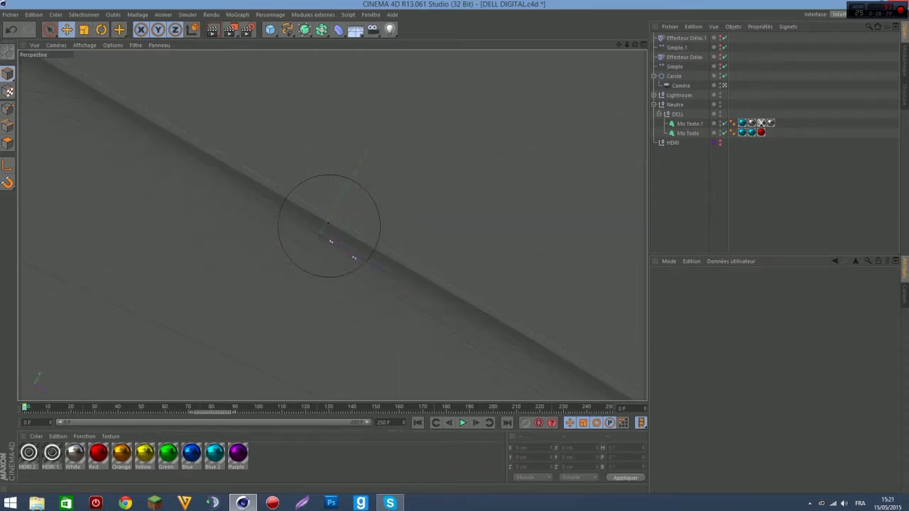
{"action": "left_click", "coordinate": [462, 423]}
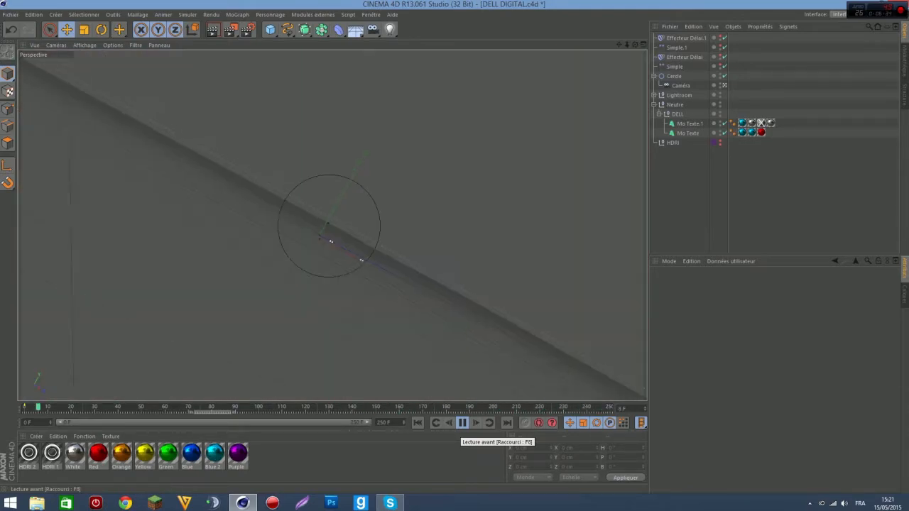
{"action": "left_click", "coordinate": [462, 423]}
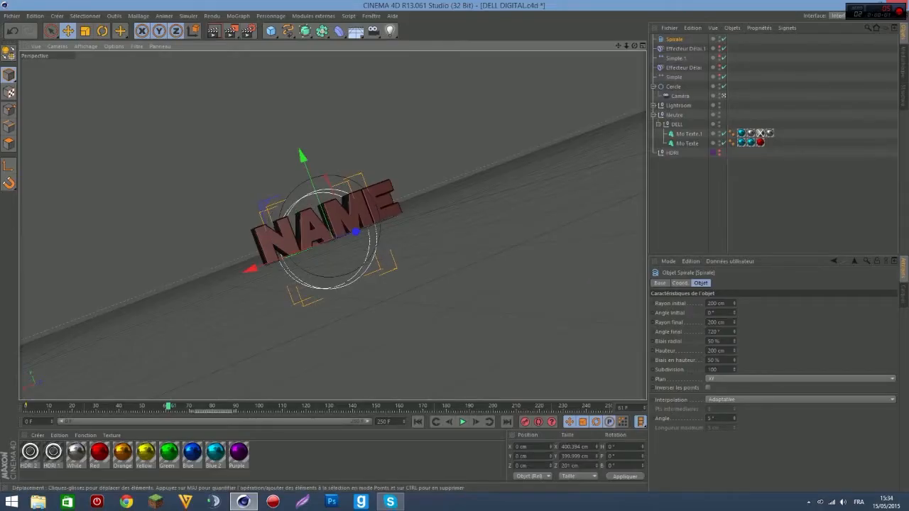
Delete the Spirale object and scrub the animation forward to about frame 125
{"action": "mouse_move", "coordinate": [168, 406]}
{"action": "left_mouse_down"}
{"action": "mouse_move", "coordinate": [71, 407]}
{"action": "mouse_move", "coordinate": [162, 406]}
{"action": "left_mouse_up"}
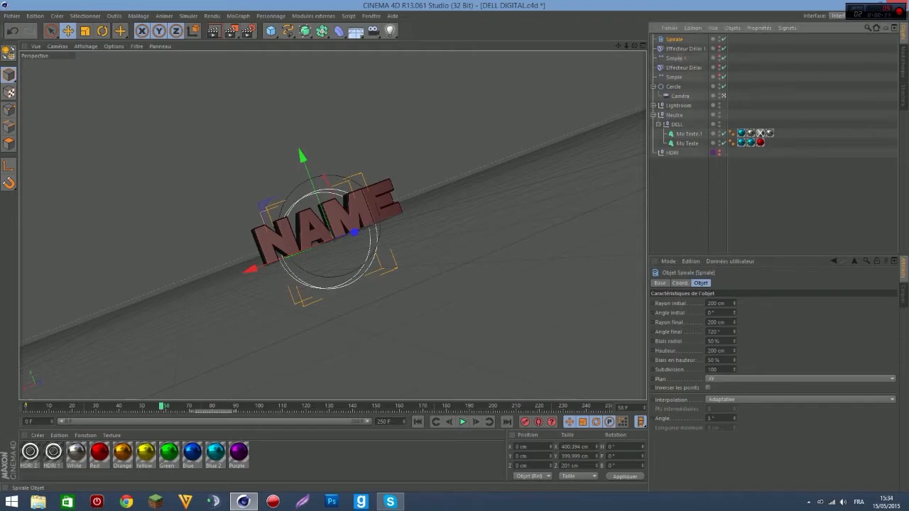
{"action": "key", "text": "Delete"}
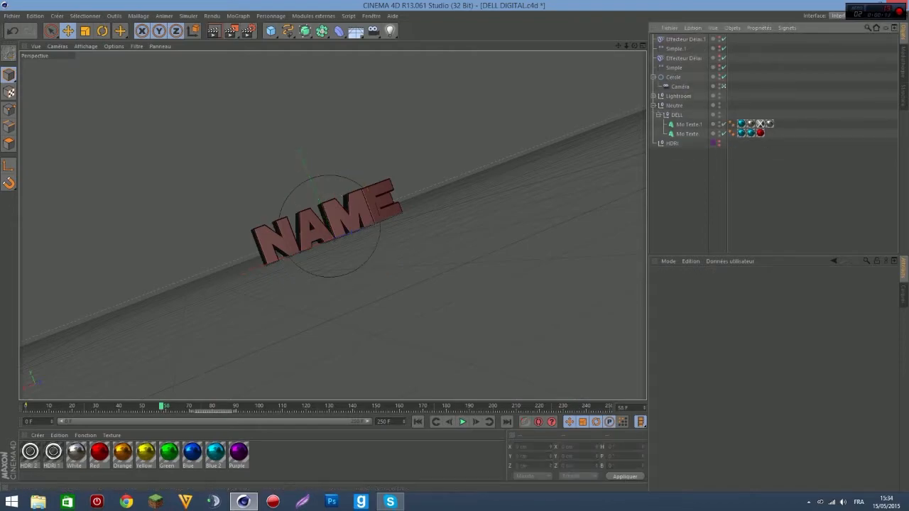
{"action": "left_click_drag", "start_coordinate": [162, 407], "coordinate": [321, 407]}
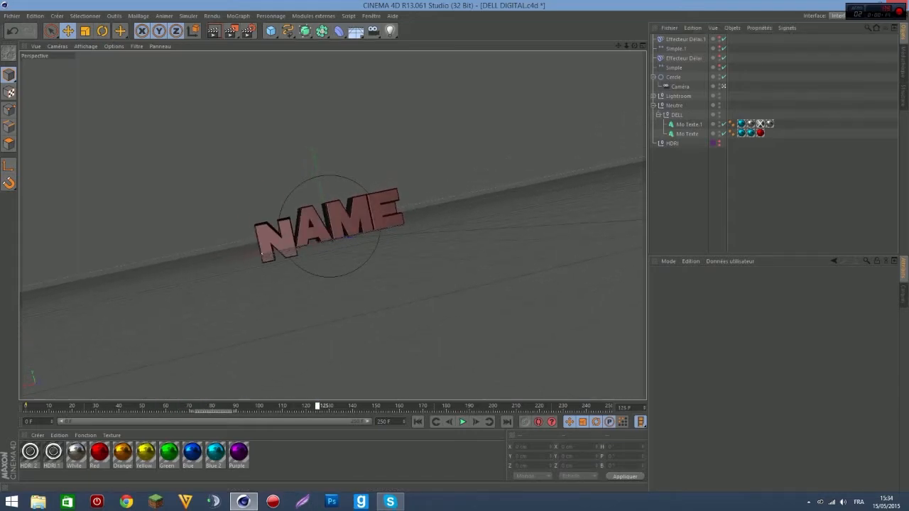
Add a Spirale spline at frame 133 and set its H rotation to 90°
{"action": "left_click_drag", "start_coordinate": [321, 407], "coordinate": [261, 407]}
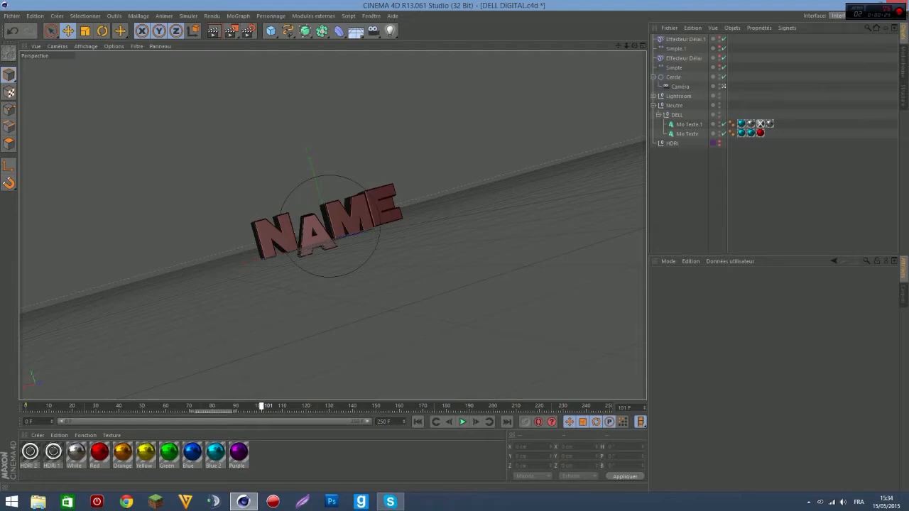
{"action": "left_click_drag", "start_coordinate": [261, 407], "coordinate": [337, 407]}
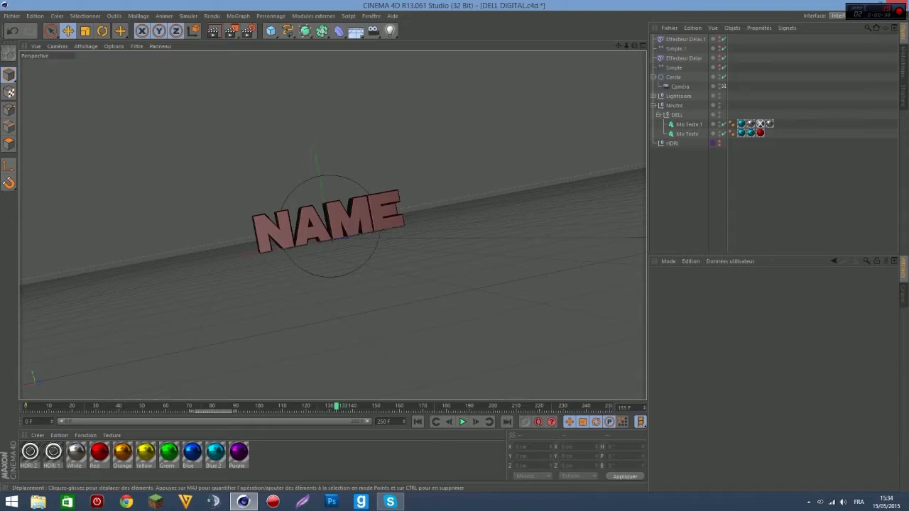
{"action": "left_click", "coordinate": [287, 31]}
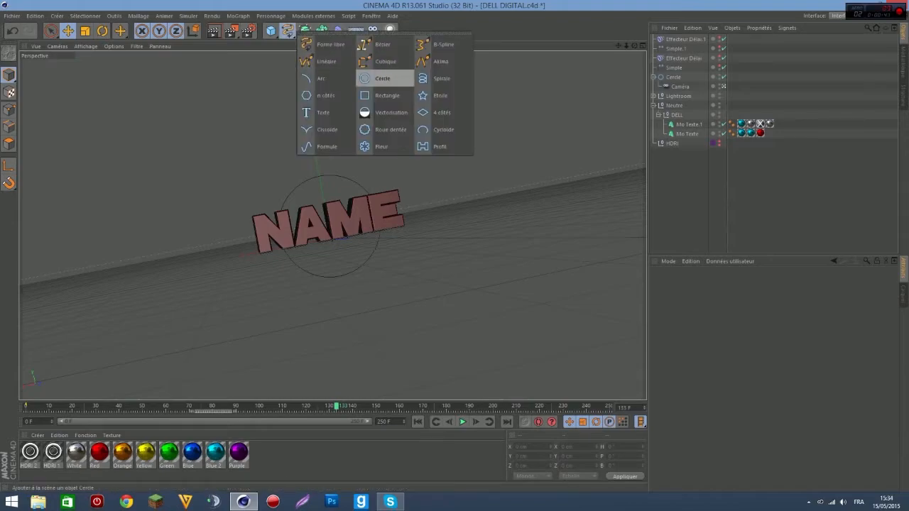
{"action": "left_click", "coordinate": [442, 78]}
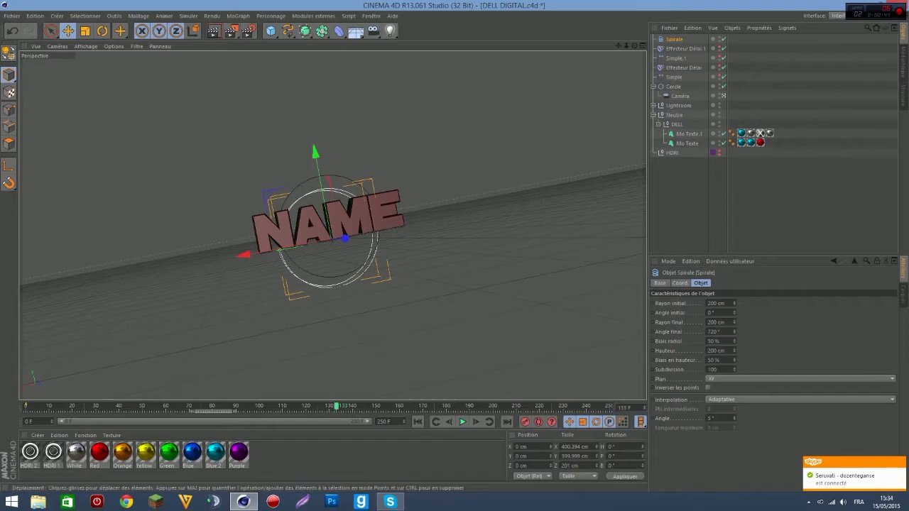
{"action": "key", "text": "r"}
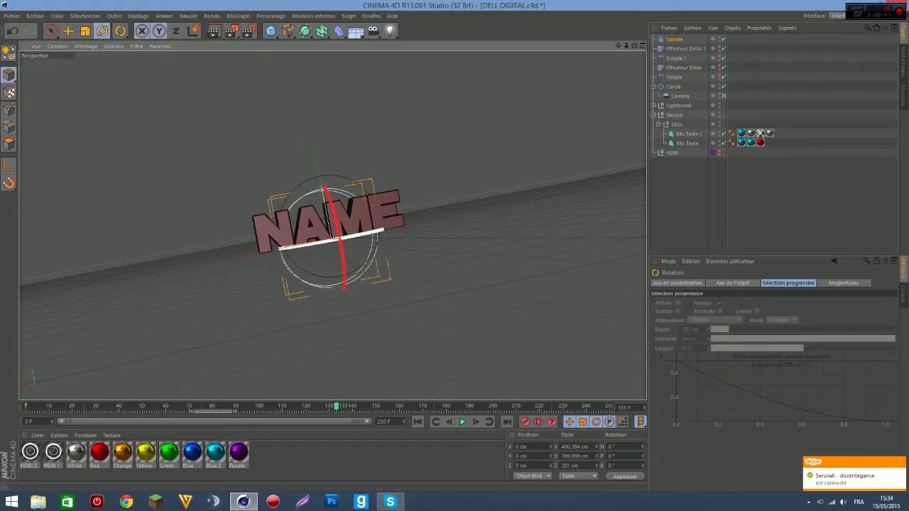
{"action": "left_click_drag", "start_coordinate": [359, 234], "coordinate": [288, 247]}
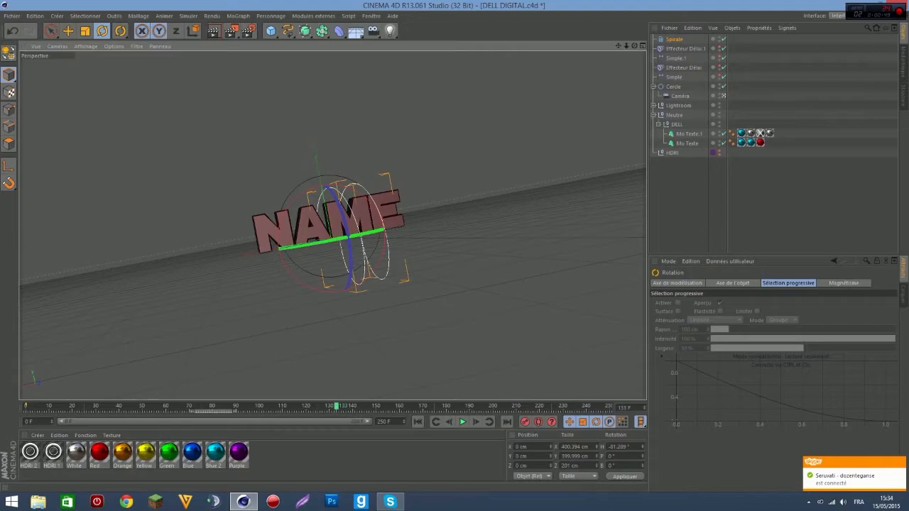
{"action": "double_click", "coordinate": [620, 447]}
{"action": "key", "text": "Return"}
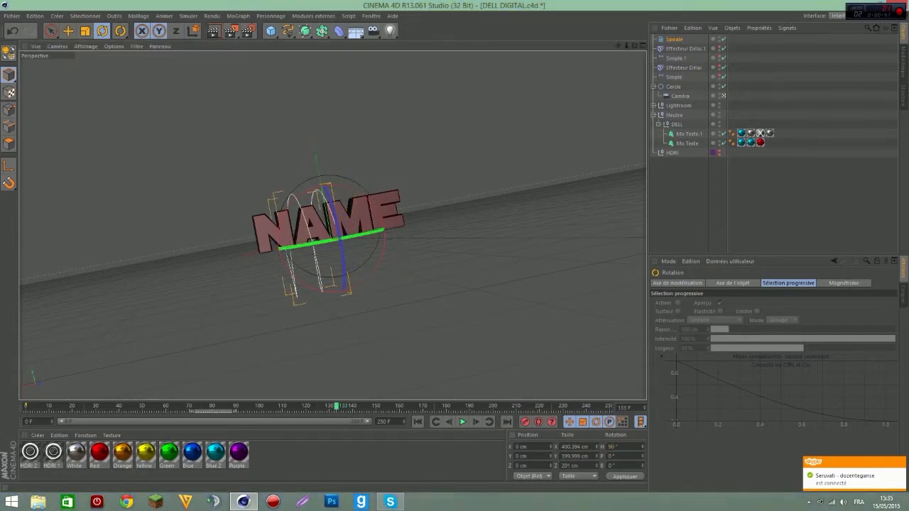
Move the spiral along the text to about X -119 cm and raise it to about Y 41 cm
{"action": "key", "text": "e"}
{"action": "left_click_drag", "start_coordinate": [413, 223], "coordinate": [440, 217]}
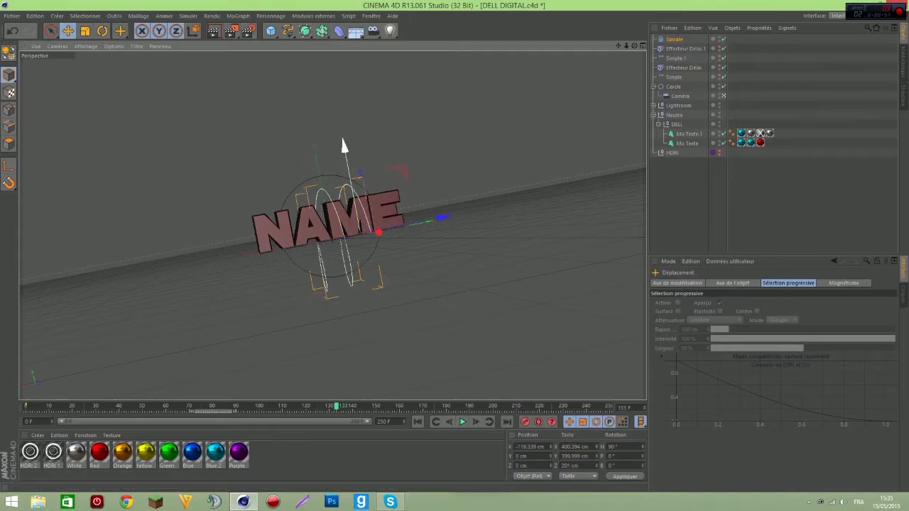
{"action": "left_click_drag", "start_coordinate": [344, 148], "coordinate": [342, 136]}
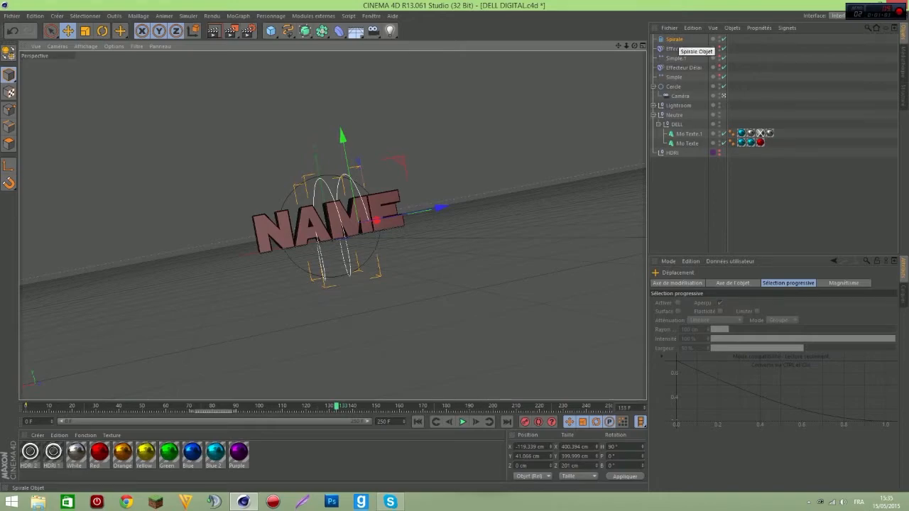
Set the spiral's Hauteur to 6000 cm and shift it to about X -2998 cm so it spans both sides of the text
{"action": "left_click", "coordinate": [674, 40]}
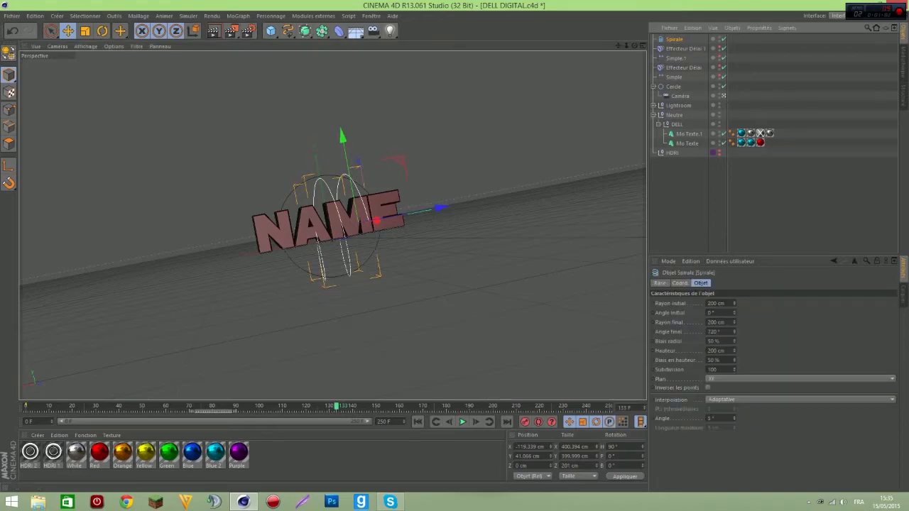
{"action": "left_click_drag", "start_coordinate": [726, 351], "coordinate": [705, 351]}
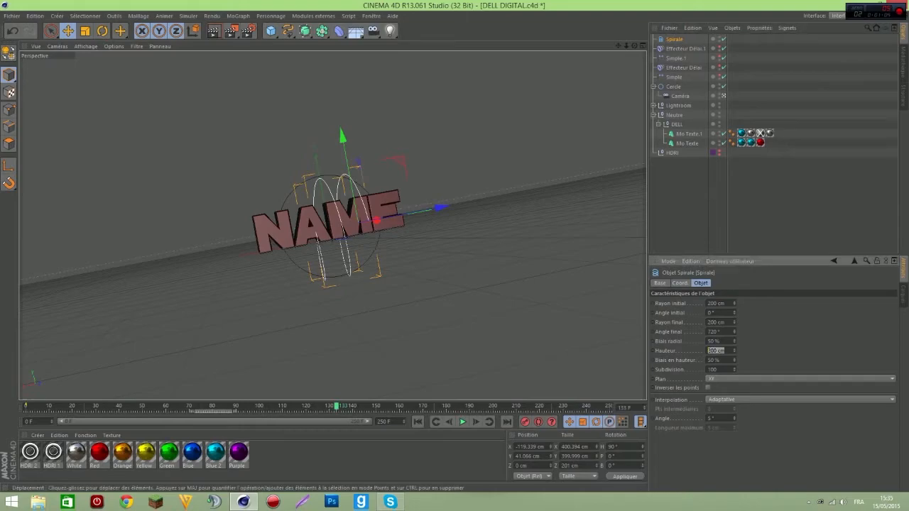
{"action": "type", "text": "2000"}
{"action": "key", "text": "Return"}
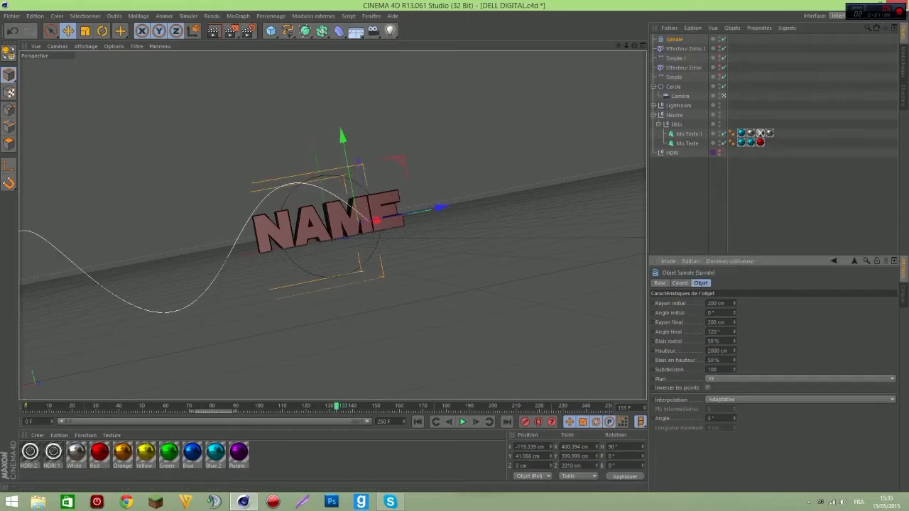
{"action": "left_click_drag", "start_coordinate": [728, 351], "coordinate": [706, 350]}
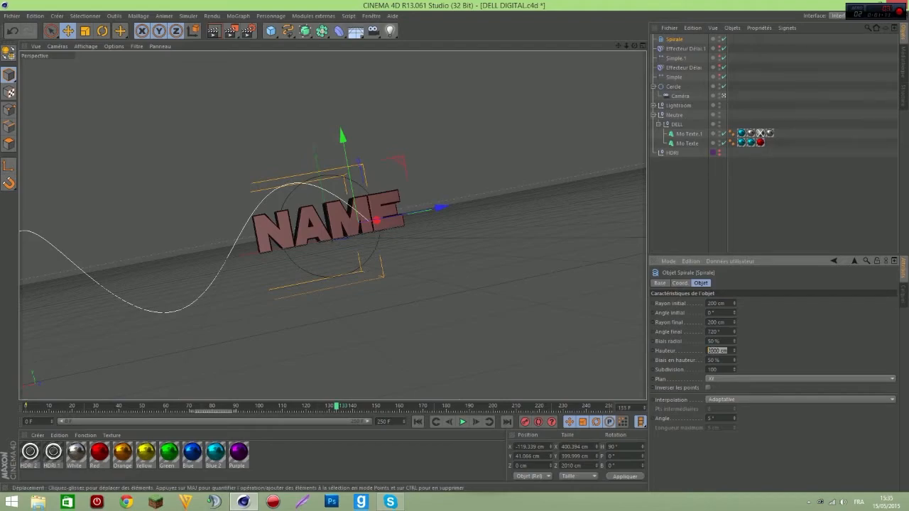
{"action": "type", "text": "6000"}
{"action": "key", "text": "Return"}
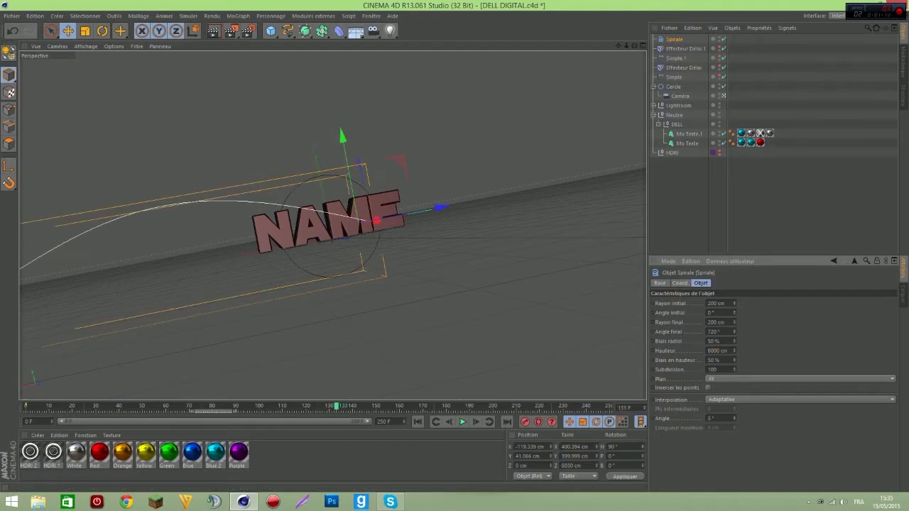
{"action": "left_click_drag", "start_coordinate": [433, 206], "coordinate": [599, 174]}
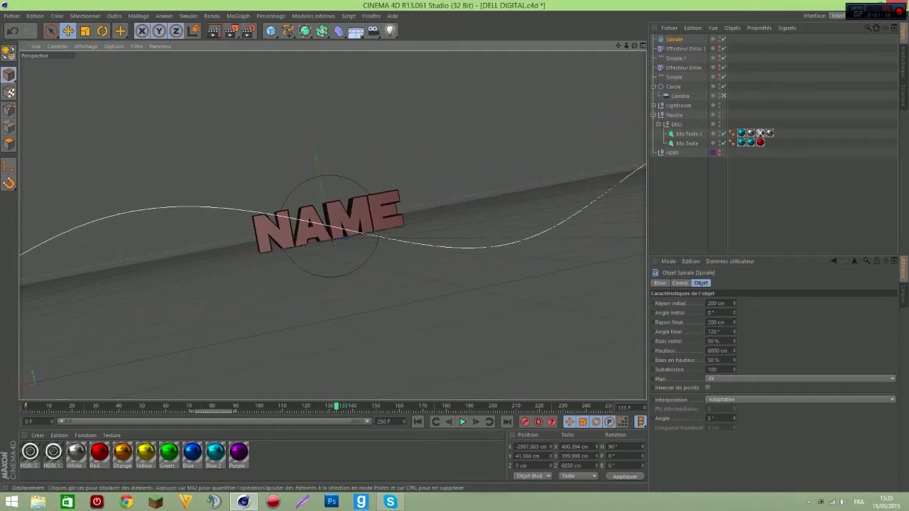
Scrub the timeline and orbit outside the camera to check the spiral's path around the text, returning to the camera view at frame 139
{"action": "left_click_drag", "start_coordinate": [337, 407], "coordinate": [138, 406]}
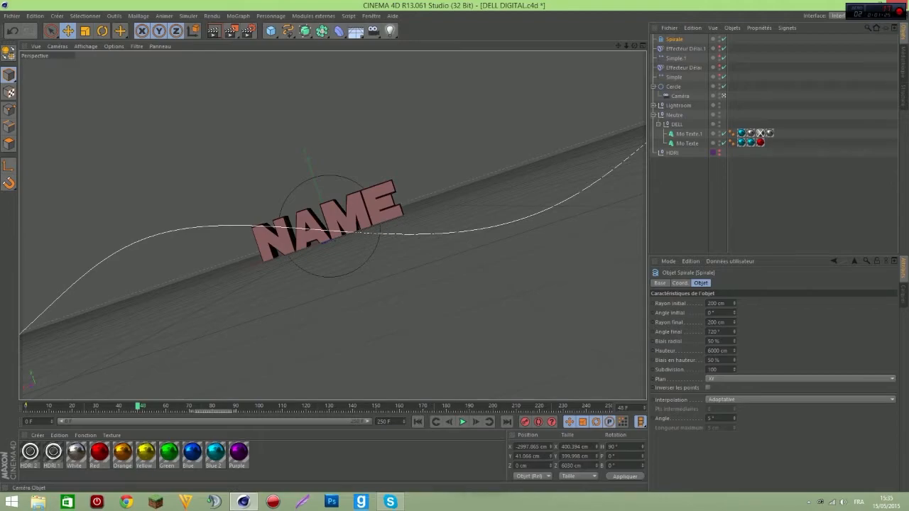
{"action": "left_click", "coordinate": [724, 96]}
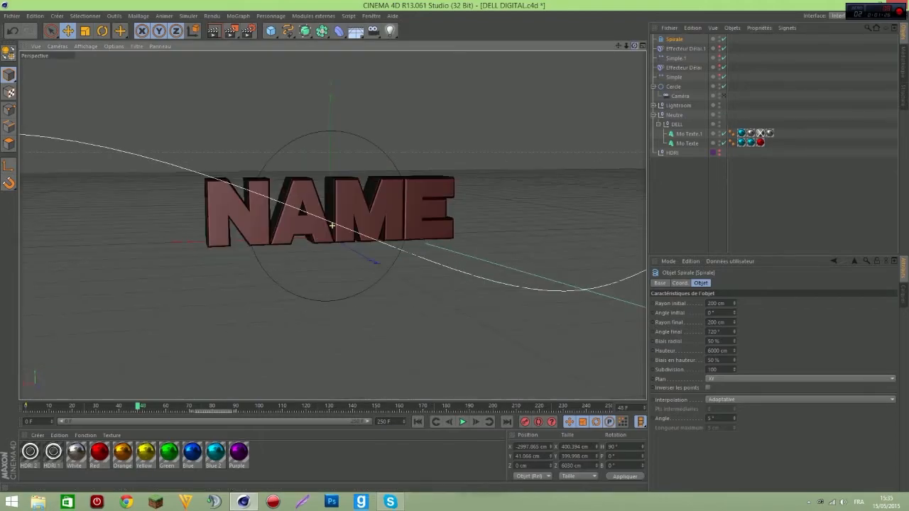
{"action": "left_click_drag", "start_coordinate": [635, 45], "coordinate": [408, 91]}
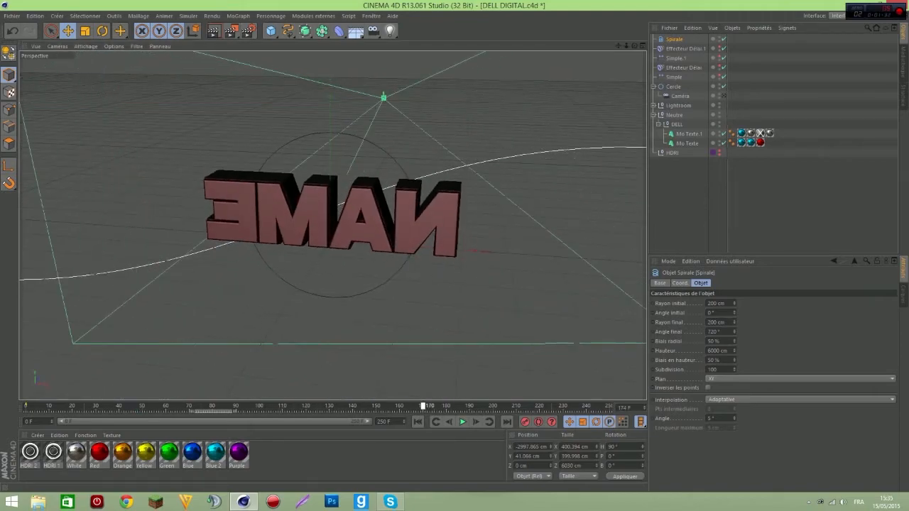
{"action": "left_click_drag", "start_coordinate": [584, 407], "coordinate": [350, 406]}
{"action": "left_click", "coordinate": [723, 96]}
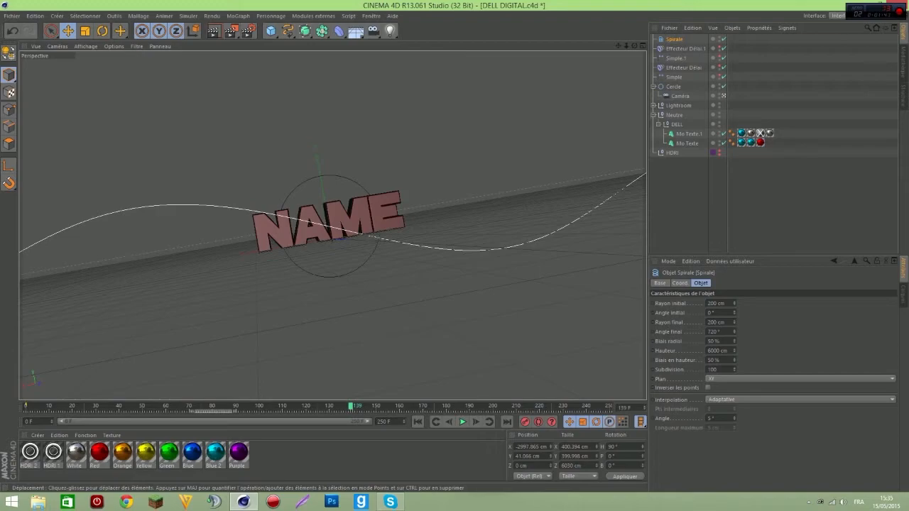
Create an Extrusion contrôlée NURBS with a new Rectangle spline as its profile and the Spirale as its path
{"action": "left_click", "coordinate": [304, 30]}
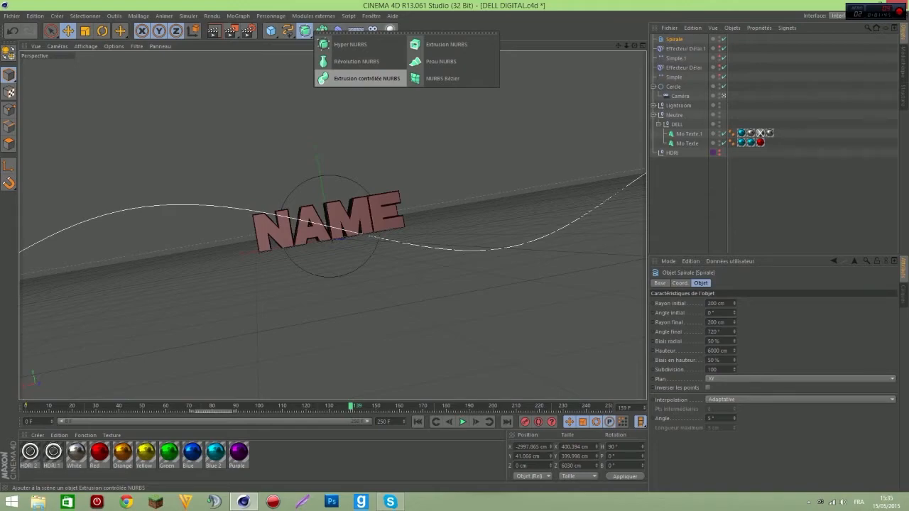
{"action": "left_click", "coordinate": [367, 78]}
{"action": "left_click", "coordinate": [288, 31]}
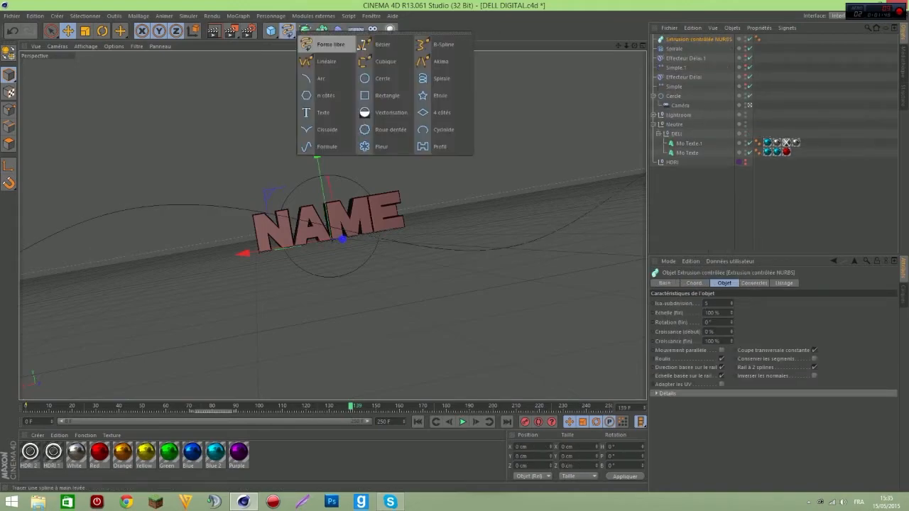
{"action": "left_click", "coordinate": [384, 96]}
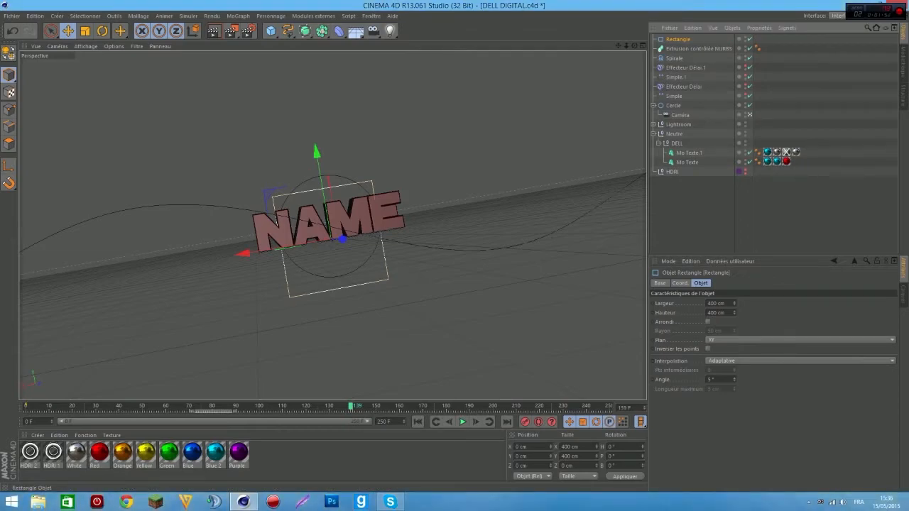
{"action": "left_click_drag", "start_coordinate": [679, 39], "coordinate": [696, 48]}
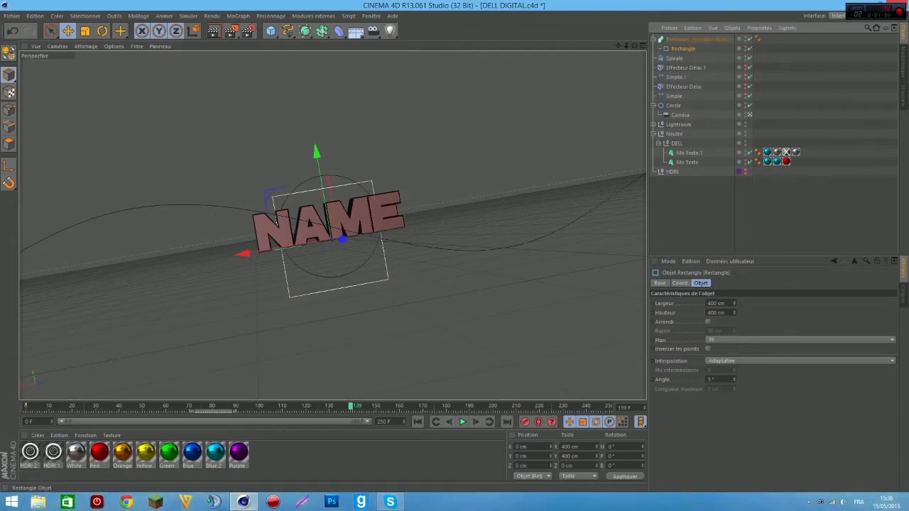
{"action": "left_click", "coordinate": [674, 58]}
{"action": "left_click_drag", "start_coordinate": [674, 58], "coordinate": [683, 40]}
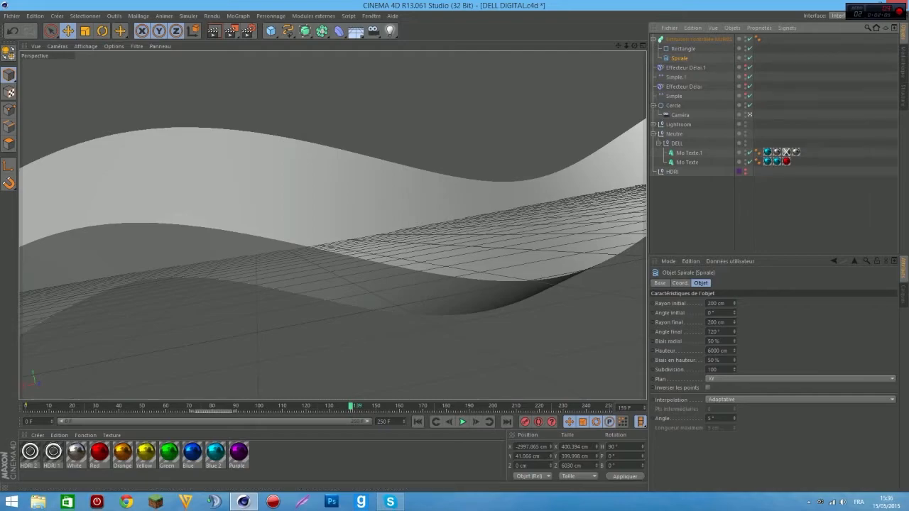
Set the Rectangle profile's Largeur to 20 cm and Hauteur to 10 cm
{"action": "left_click", "coordinate": [683, 48]}
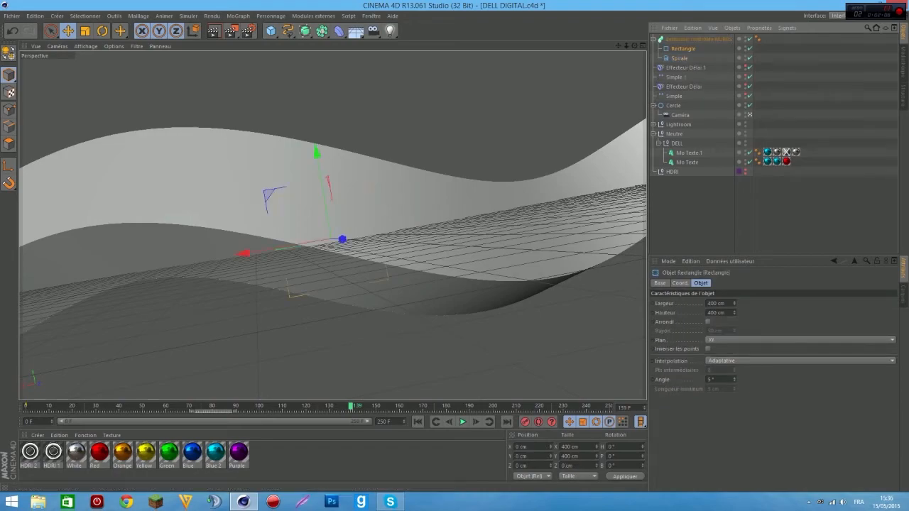
{"action": "double_click", "coordinate": [716, 303]}
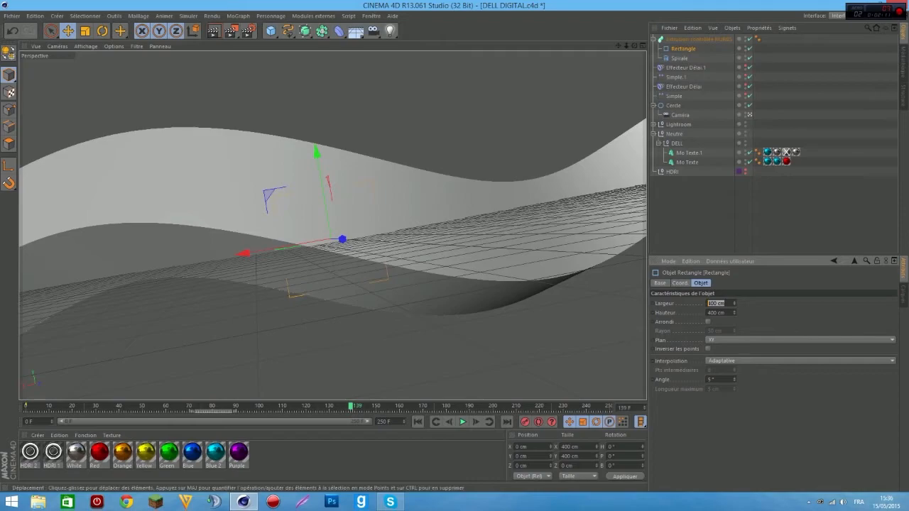
{"action": "type", "text": "20"}
{"action": "key", "text": "Tab"}
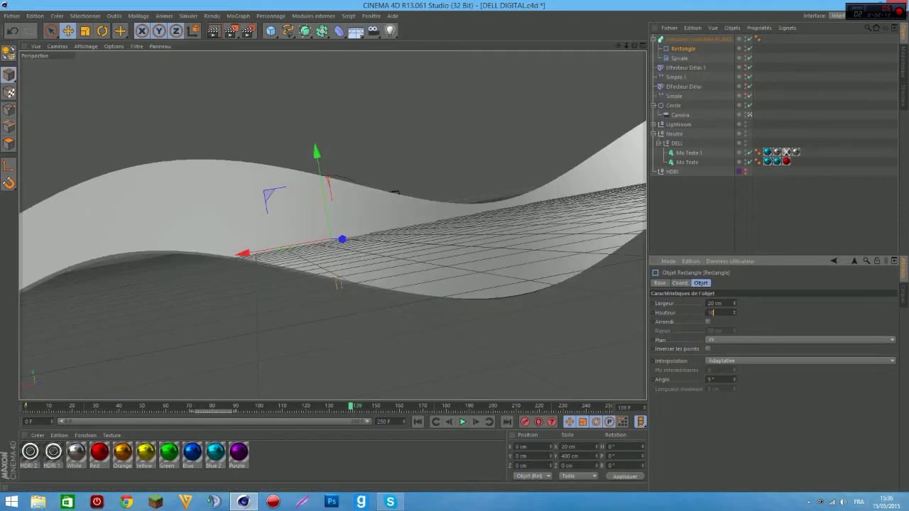
{"action": "type", "text": "10"}
{"action": "key", "text": "Return"}
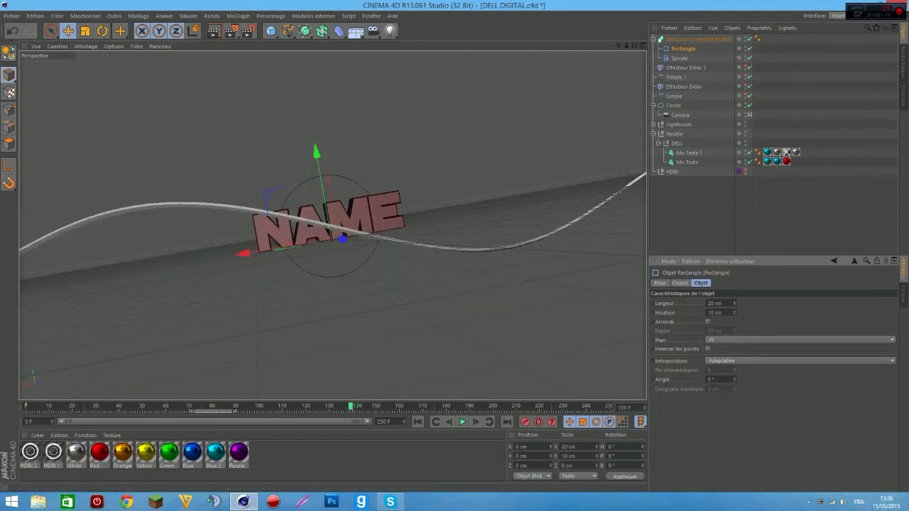
Keyframe the Extrusion contrôlée NURBS's Croissance (fin) at 0 % on frame 140
{"action": "left_click_drag", "start_coordinate": [350, 406], "coordinate": [189, 406]}
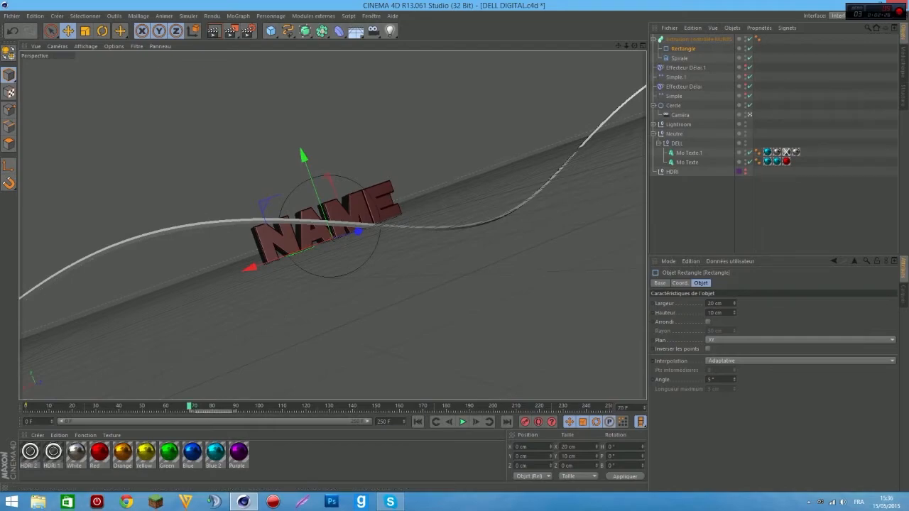
{"action": "left_click", "coordinate": [352, 407]}
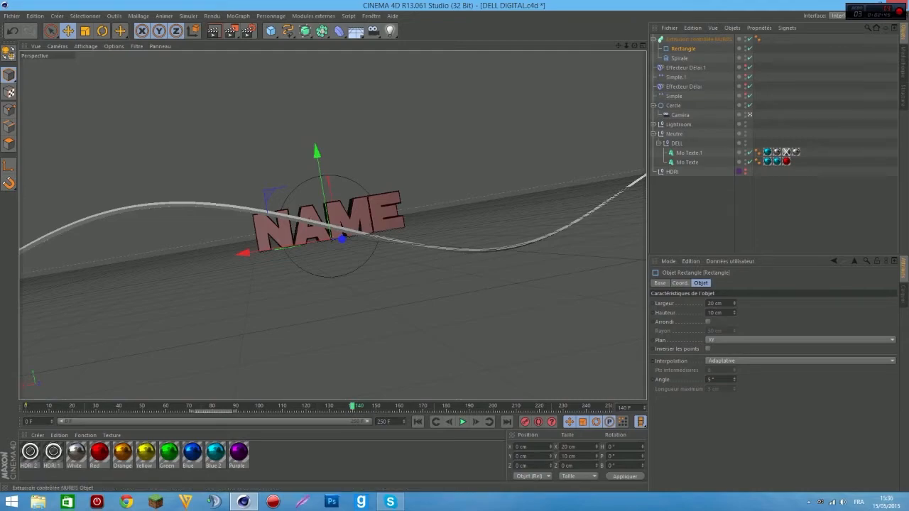
{"action": "left_click", "coordinate": [695, 39]}
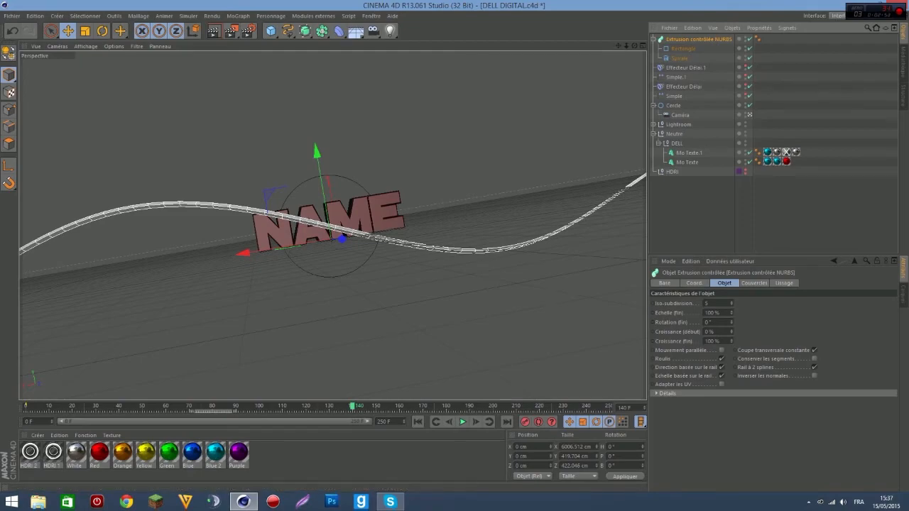
{"action": "double_click", "coordinate": [712, 342]}
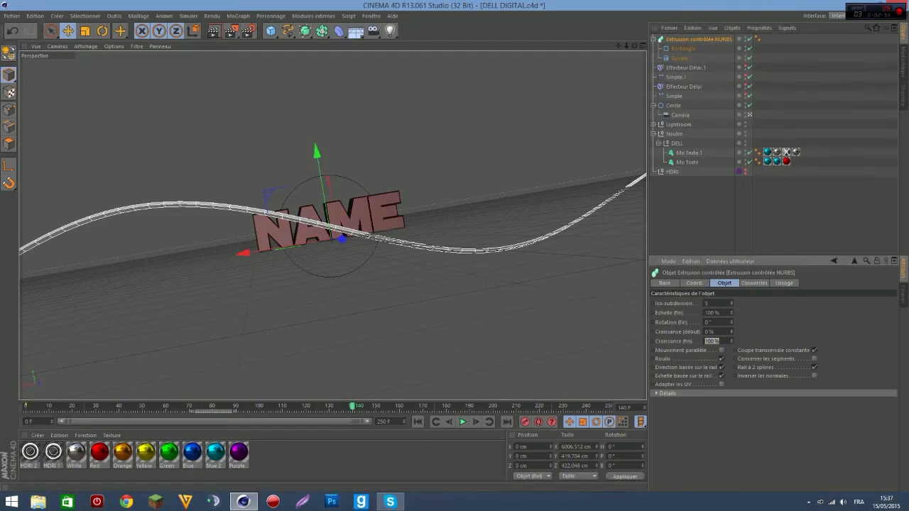
{"action": "type", "text": "0"}
{"action": "key", "text": "Return"}
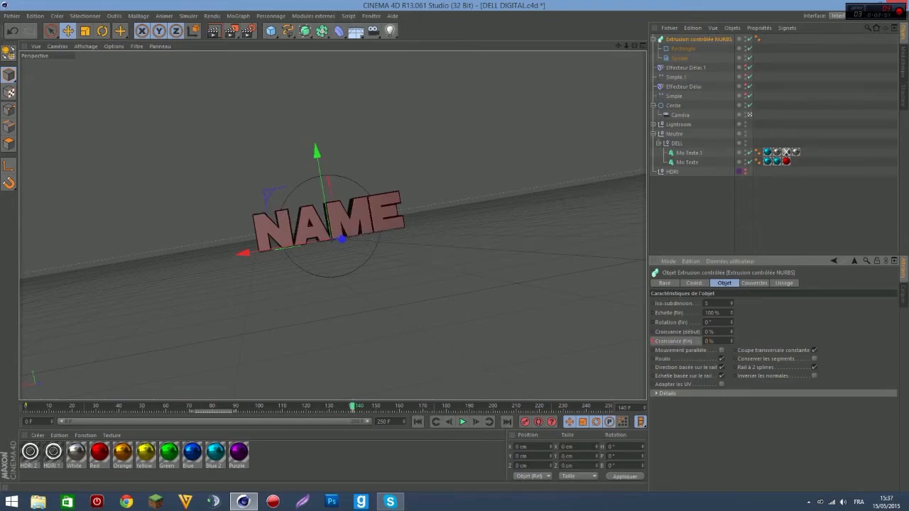
{"action": "left_click", "coordinate": [652, 341], "text": "ctrl"}
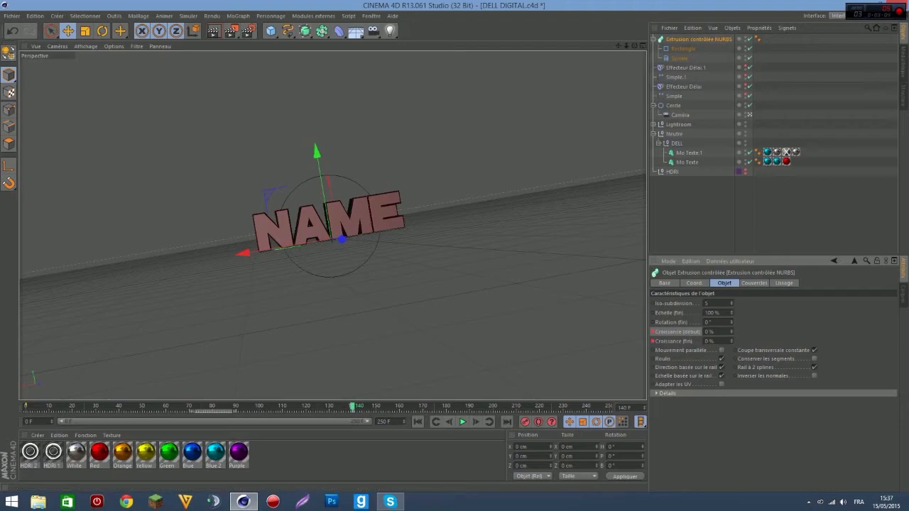
Keyframe the Extrusion contrôlée NURBS at frame 150 with Croissance (début) at 5 % and Croissance (fin) at 0 %
{"action": "left_click_drag", "start_coordinate": [353, 407], "coordinate": [375, 407]}
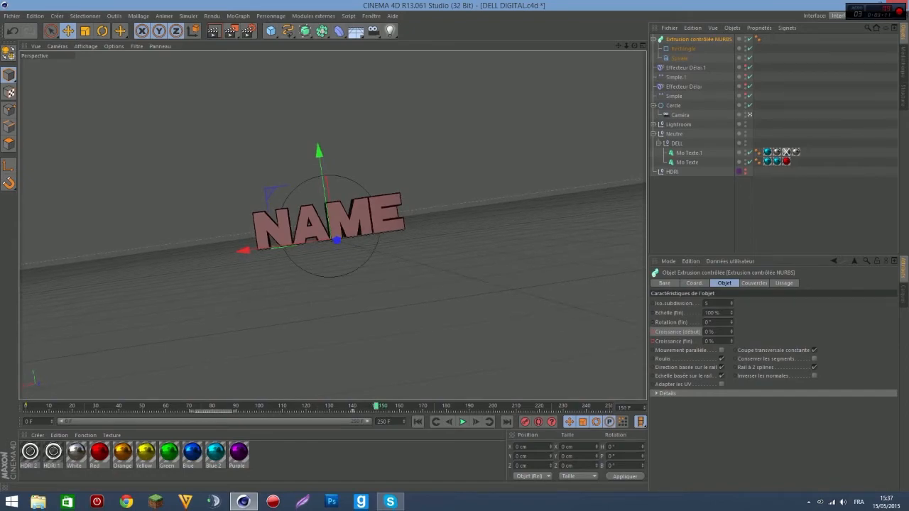
{"action": "double_click", "coordinate": [709, 332]}
{"action": "type", "text": "5"}
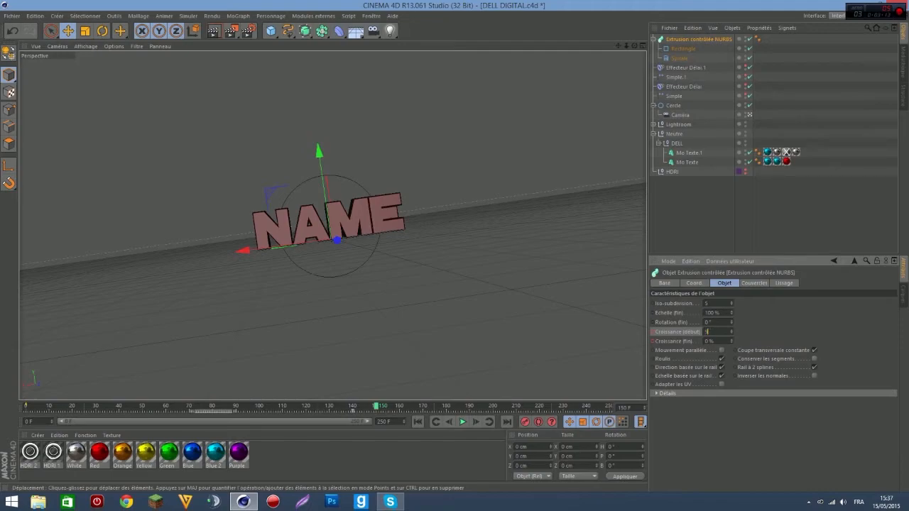
{"action": "key", "text": "Tab"}
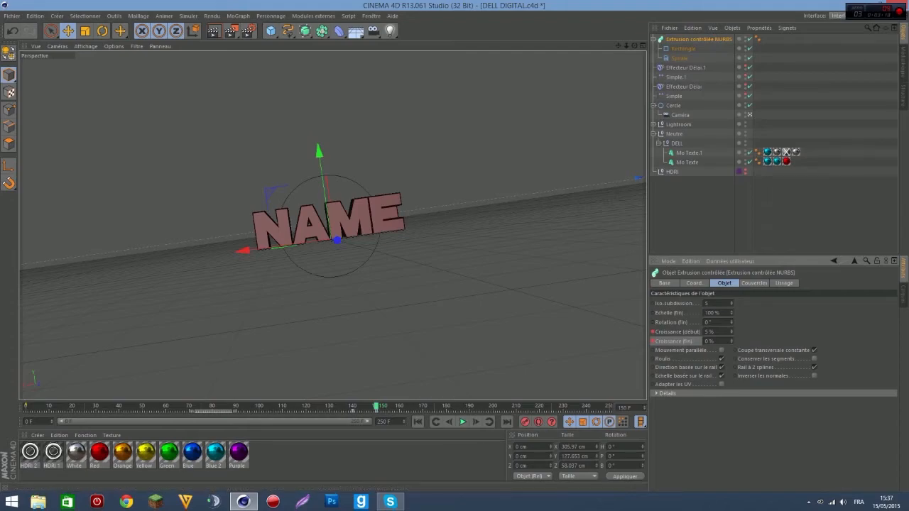
Keyframe the Extrusion contrôlée NURBS at frame 200 with Croissance (début) at 90 % and Croissance (fin) at 85 %
{"action": "left_click_drag", "start_coordinate": [377, 406], "coordinate": [494, 406]}
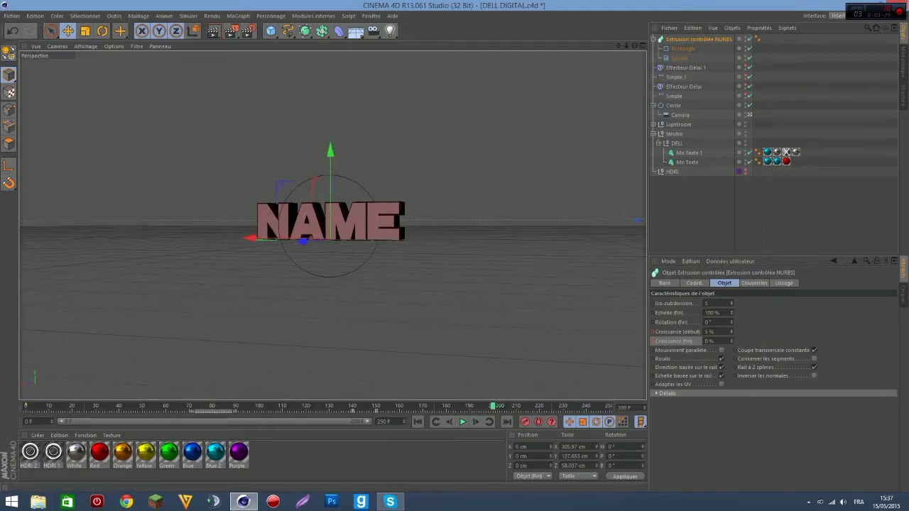
{"action": "double_click", "coordinate": [710, 332]}
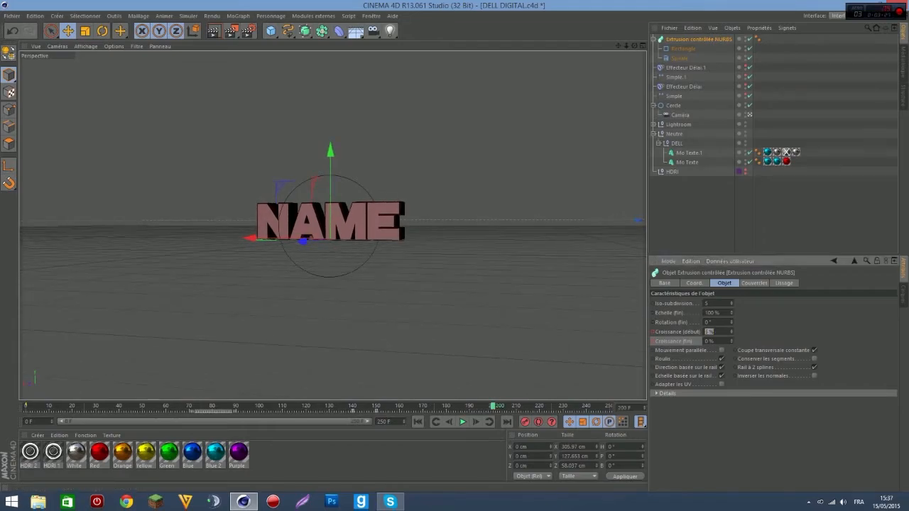
{"action": "type", "text": "90"}
{"action": "double_click", "coordinate": [710, 341]}
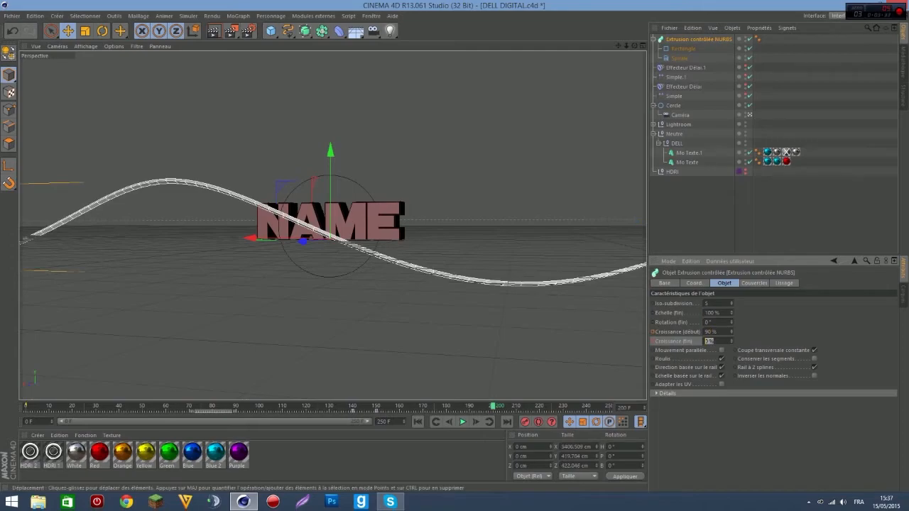
{"action": "type", "text": "85"}
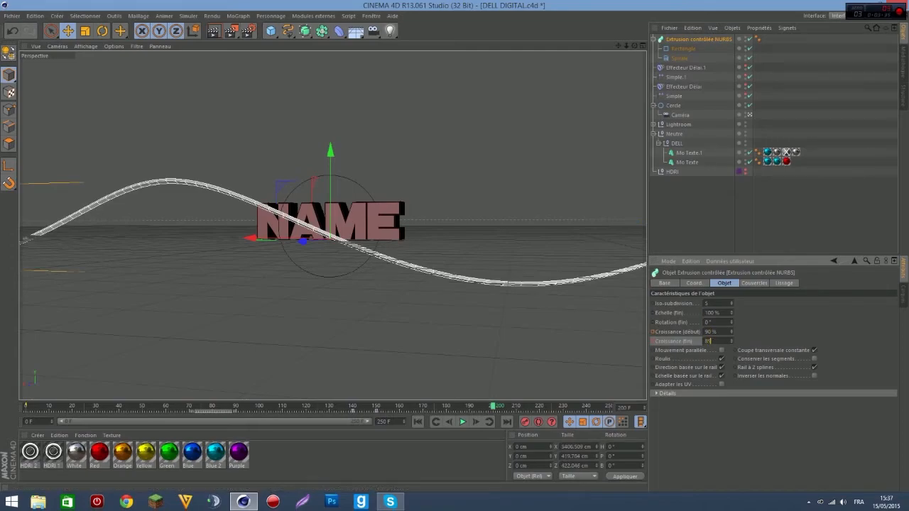
{"action": "key", "text": "Return"}
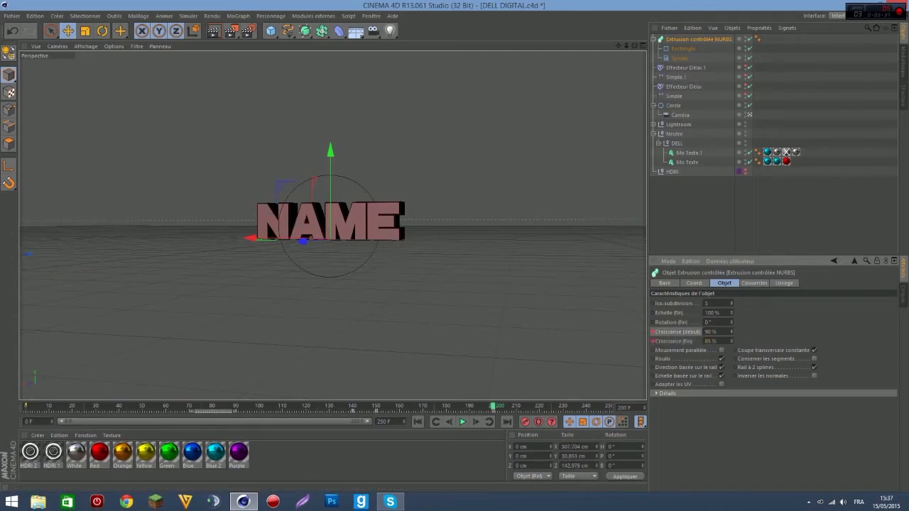
Keyframe both Croissance (début) and Croissance (fin) of the Extrusion contrôlée NURBS at 100 % on frame 210
{"action": "left_click_drag", "start_coordinate": [494, 406], "coordinate": [516, 406]}
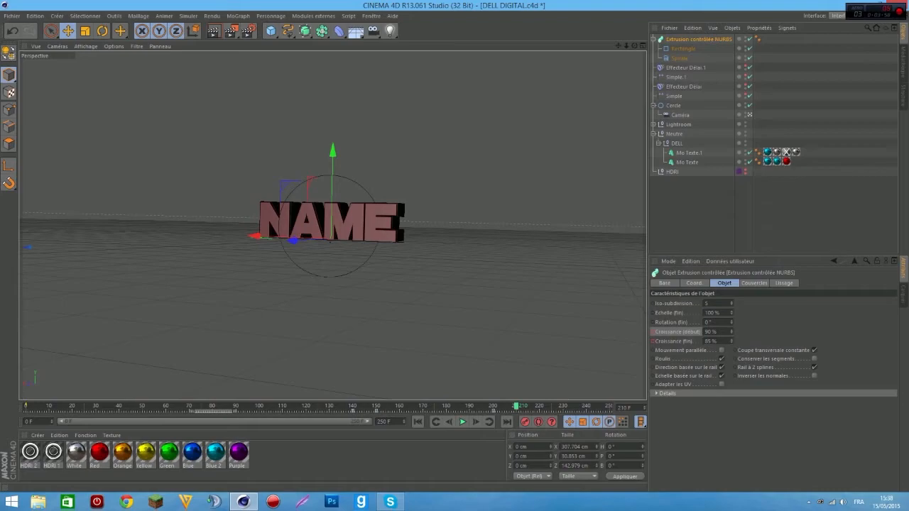
{"action": "double_click", "coordinate": [711, 332]}
{"action": "type", "text": "100"}
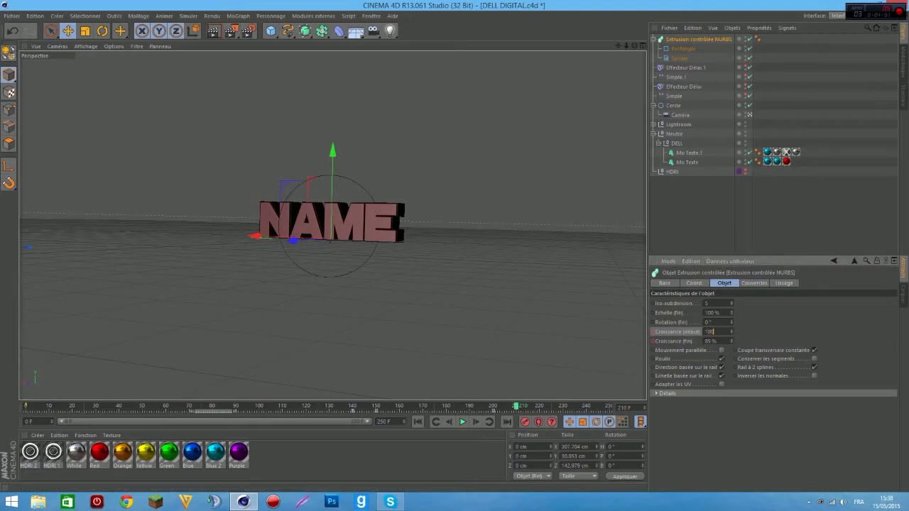
{"action": "key", "text": "Tab"}
{"action": "type", "text": "100"}
{"action": "key", "text": "Return"}
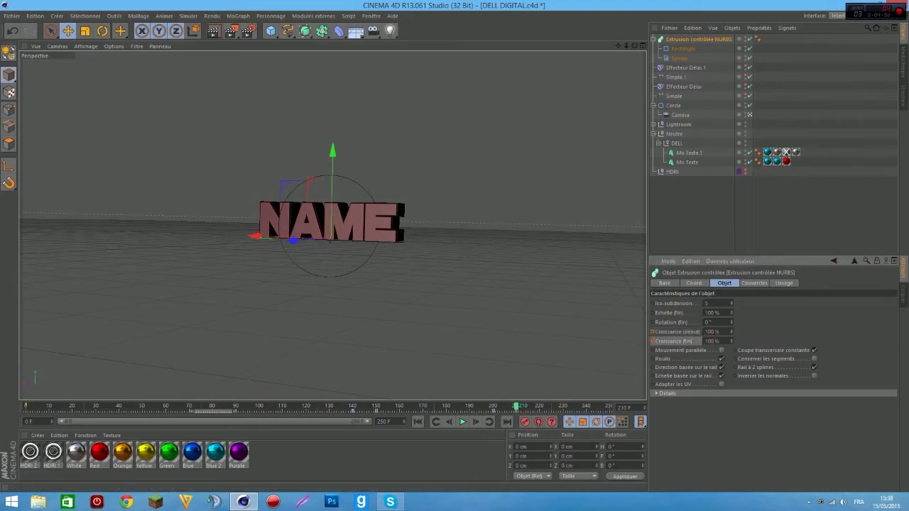
{"action": "left_click", "coordinate": [653, 332], "text": "ctrl"}
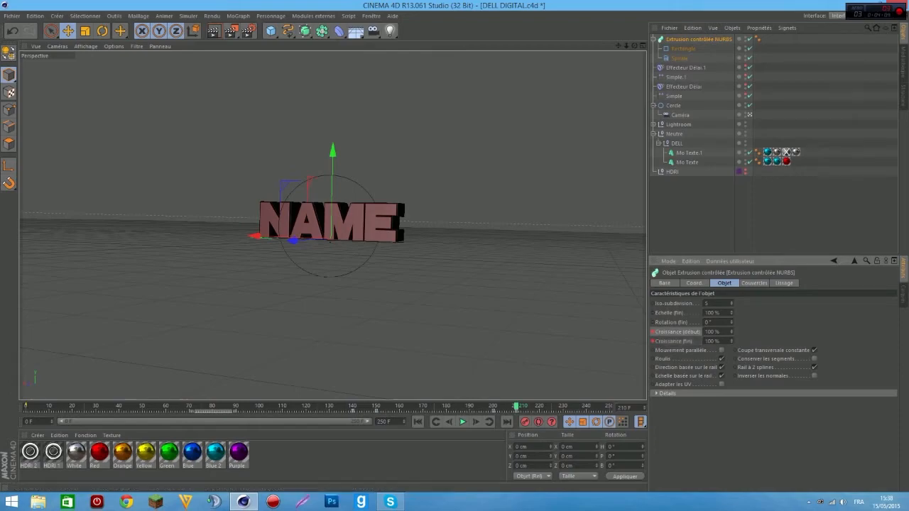
Play back the animation to check how the ribbon travels around the text, stopping on frame 177
{"action": "left_click_drag", "start_coordinate": [516, 406], "coordinate": [245, 406]}
{"action": "left_click", "coordinate": [463, 422]}
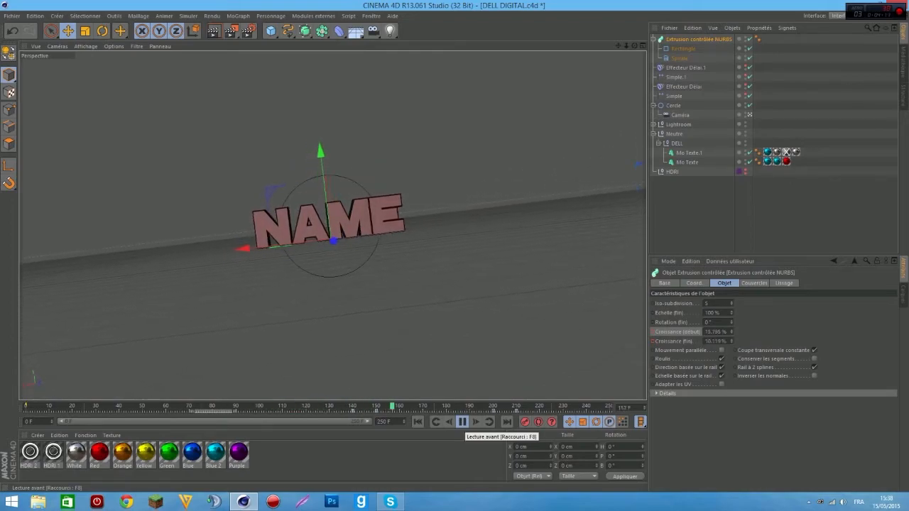
{"action": "left_click", "coordinate": [462, 422]}
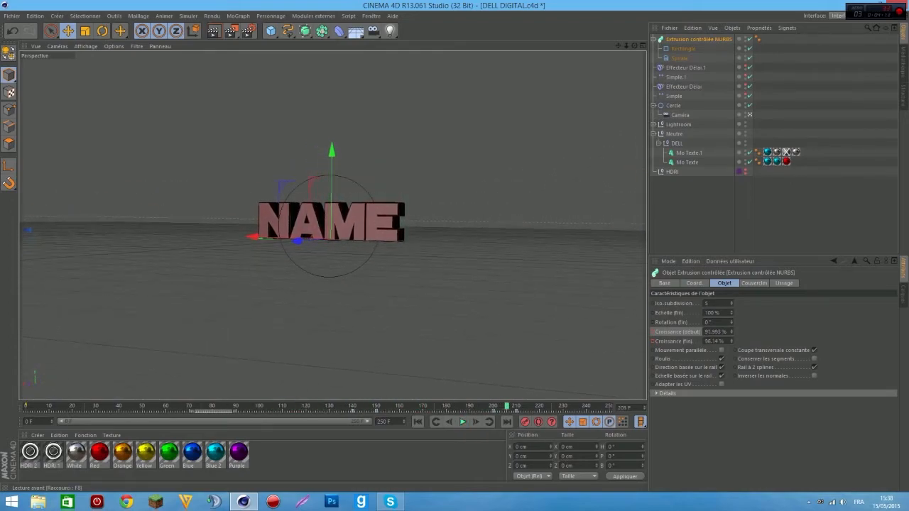
{"action": "left_click_drag", "start_coordinate": [507, 407], "coordinate": [439, 407]}
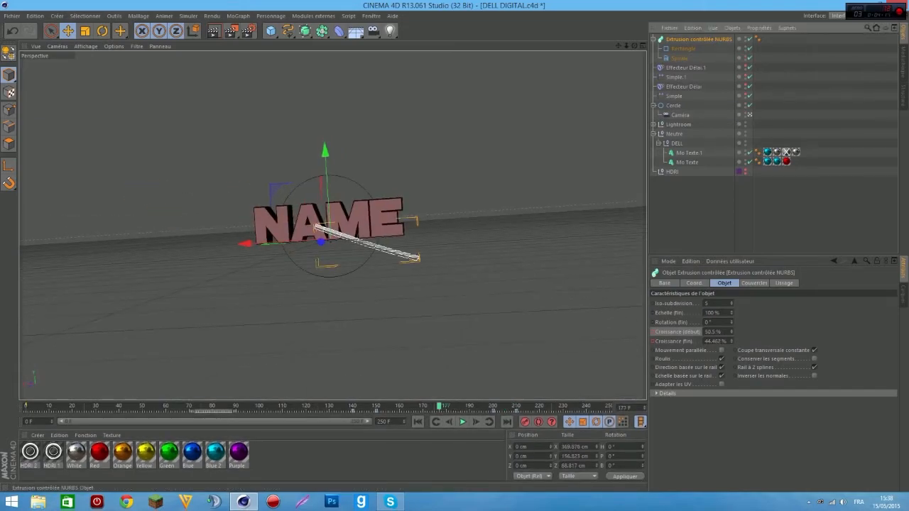
Duplicate the Extrusion contrôlée NURBS and rotate the copy about -197° in pitch around the text
{"action": "key", "text": "ctrl+v"}
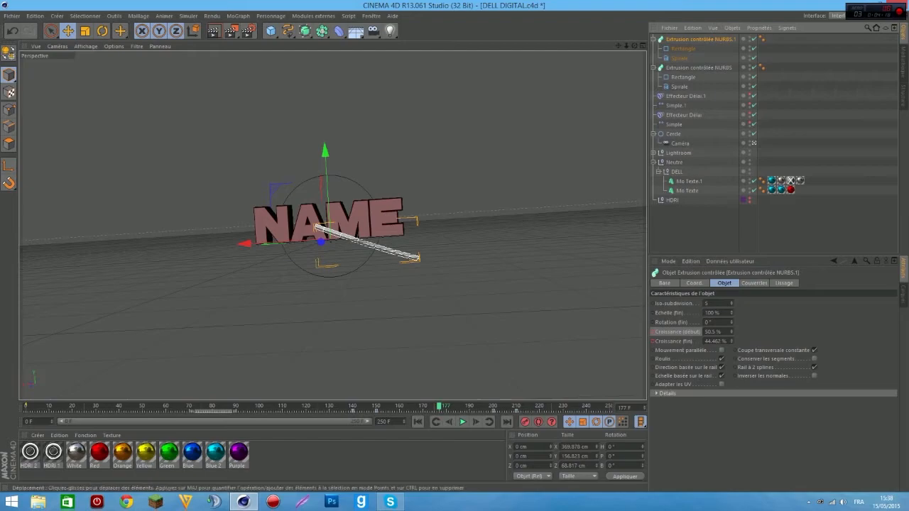
{"action": "key", "text": "r"}
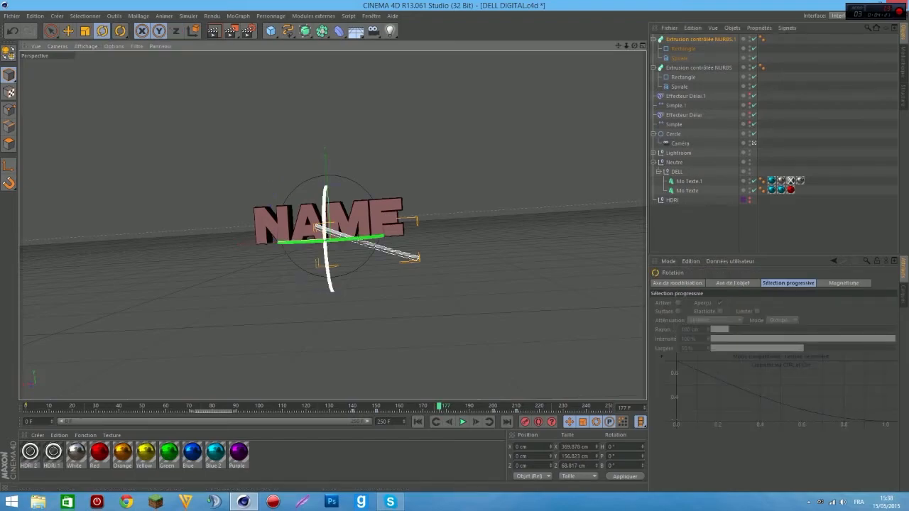
{"action": "left_click_drag", "start_coordinate": [326, 213], "coordinate": [331, 334]}
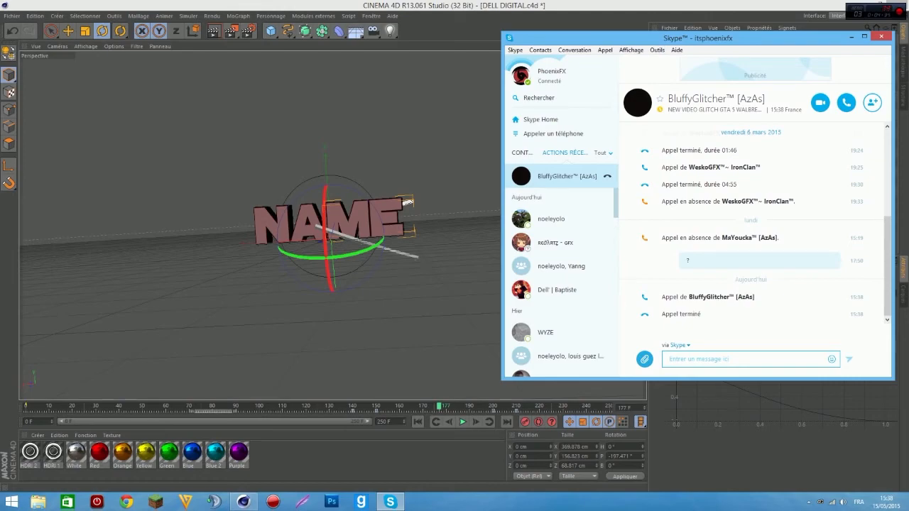
Send "??" in the open Skype conversation and return to the Cinema 4D scene
{"action": "left_click", "coordinate": [742, 360]}
{"action": "type", "text": "??"}
{"action": "key", "text": "Return"}
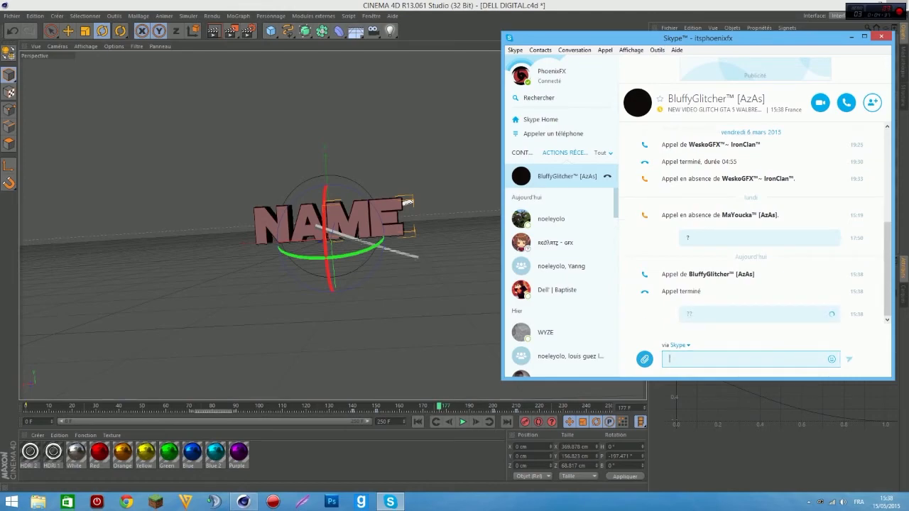
{"action": "key", "text": "alt+Tab"}
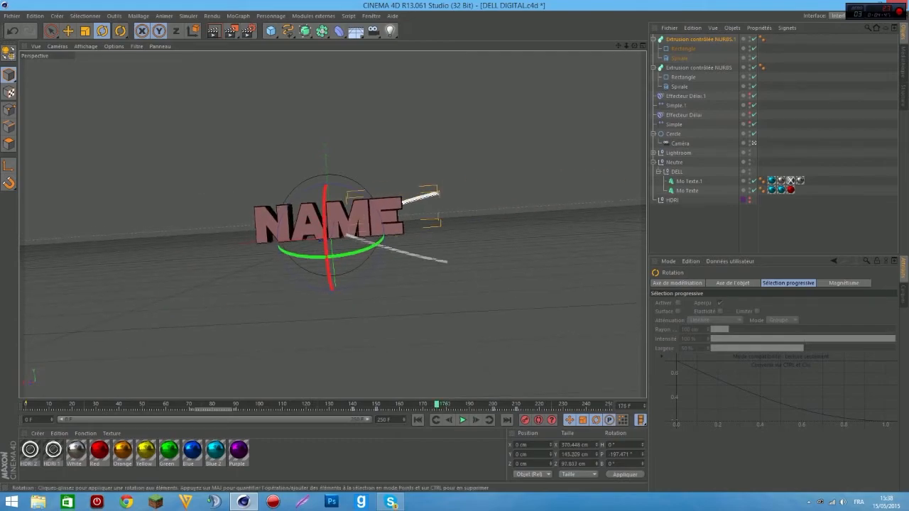
Switch to Skype, reply "oui att" to the incoming message, and return to Cinema 4D
{"action": "left_click", "coordinate": [390, 502]}
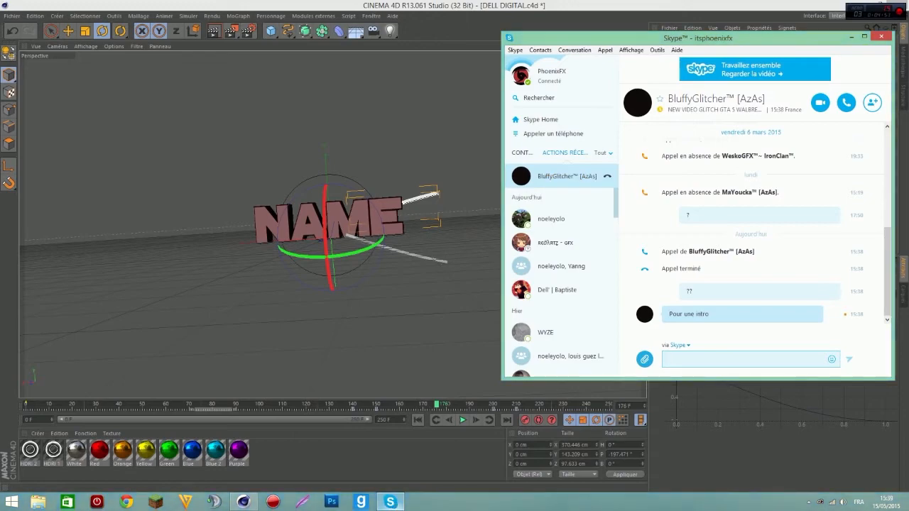
{"action": "type", "text": "oui a"}
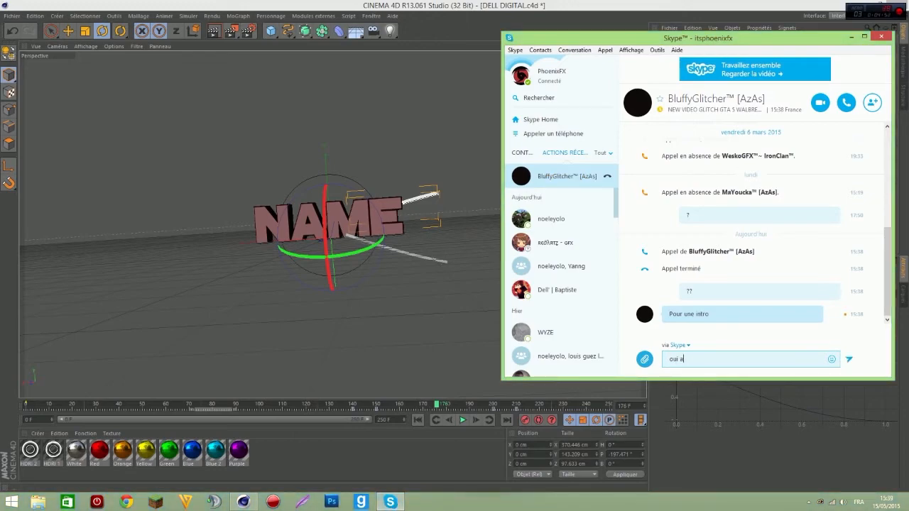
{"action": "type", "text": "tt"}
{"action": "key", "text": "Return"}
{"action": "key", "text": "alt+Tab"}
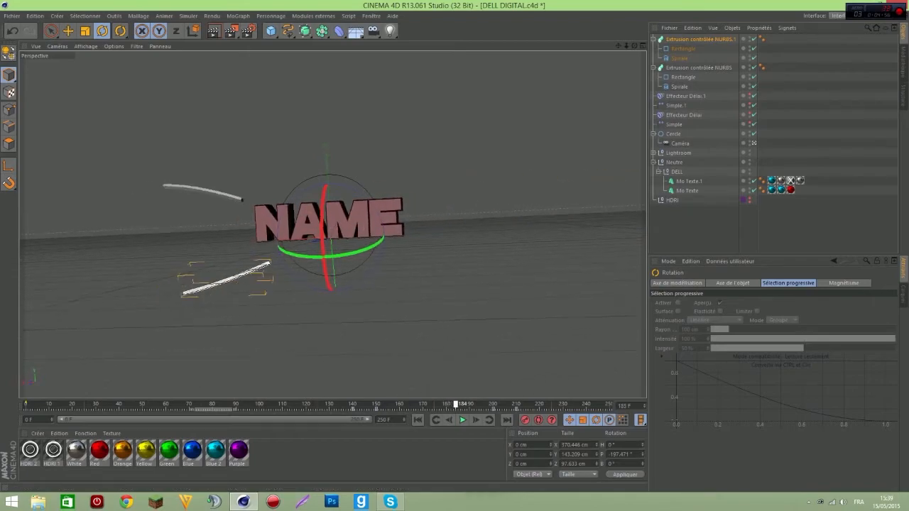
Try to turn the copied ribbon around its vertical axis, and undo that rotation
{"action": "left_click_drag", "start_coordinate": [345, 256], "coordinate": [204, 255]}
{"action": "key", "text": "ctrl+z"}
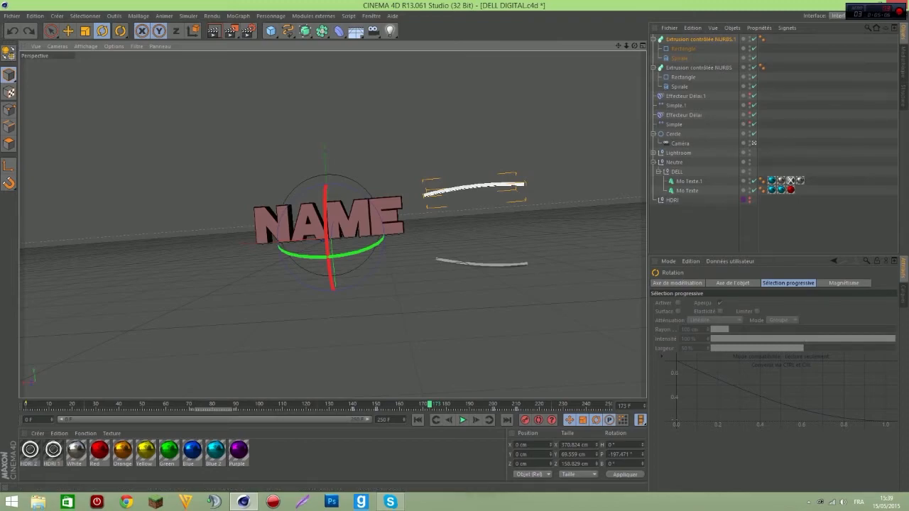
Select both Extrusion contrôlée NURBS ribbons and raise them to about 17 cm in Y, checking their position at several frames
{"action": "mouse_move", "coordinate": [430, 404]}
{"action": "left_mouse_down"}
{"action": "mouse_move", "coordinate": [420, 405]}
{"action": "mouse_move", "coordinate": [450, 405]}
{"action": "mouse_move", "coordinate": [439, 405]}
{"action": "left_mouse_up"}
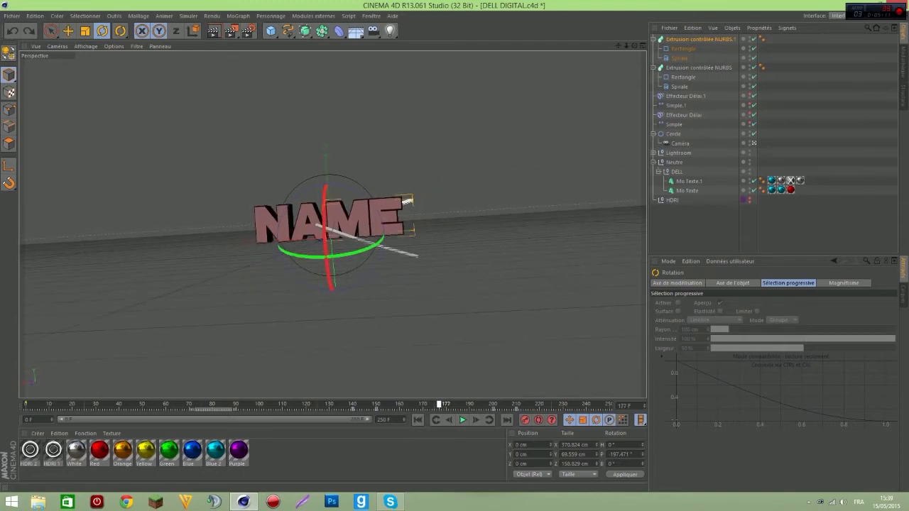
{"action": "key", "text": "e"}
{"action": "left_click", "coordinate": [699, 67], "text": "ctrl"}
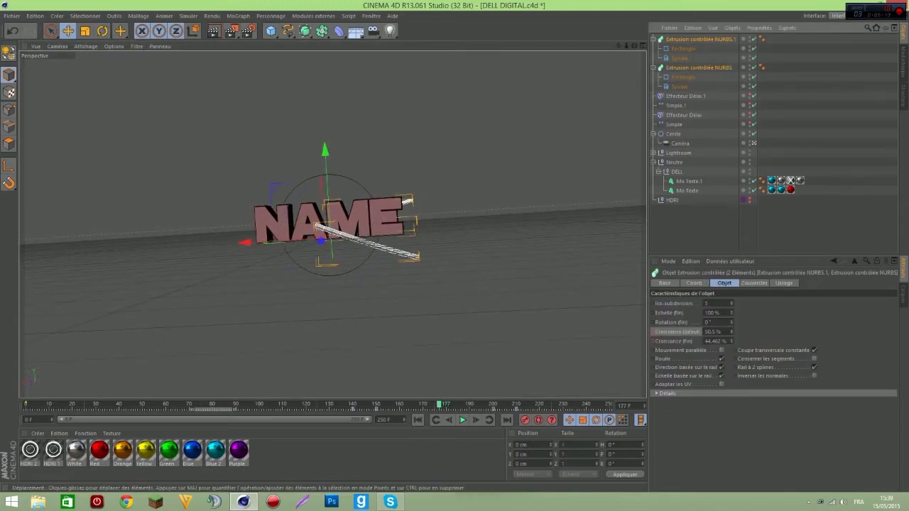
{"action": "left_click_drag", "start_coordinate": [325, 150], "coordinate": [324, 131]}
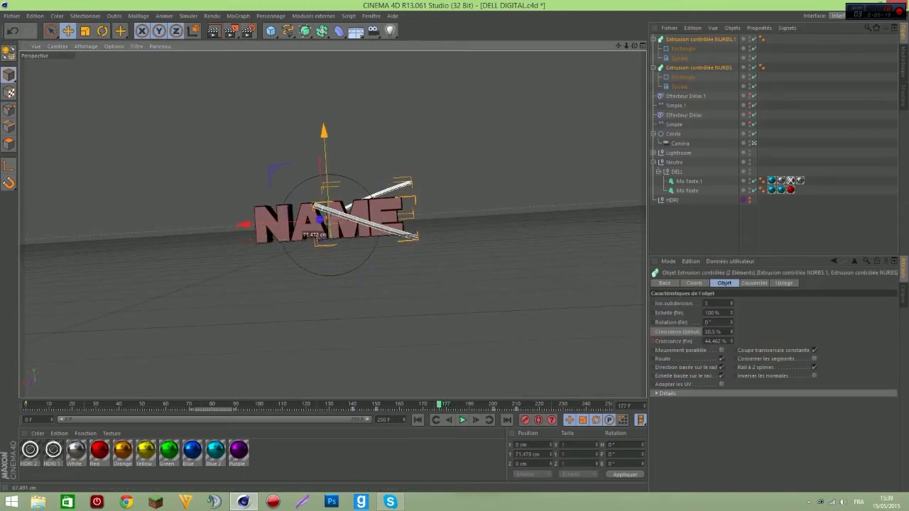
{"action": "mouse_move", "coordinate": [439, 404]}
{"action": "left_mouse_down"}
{"action": "mouse_move", "coordinate": [420, 405]}
{"action": "mouse_move", "coordinate": [456, 404]}
{"action": "left_mouse_up"}
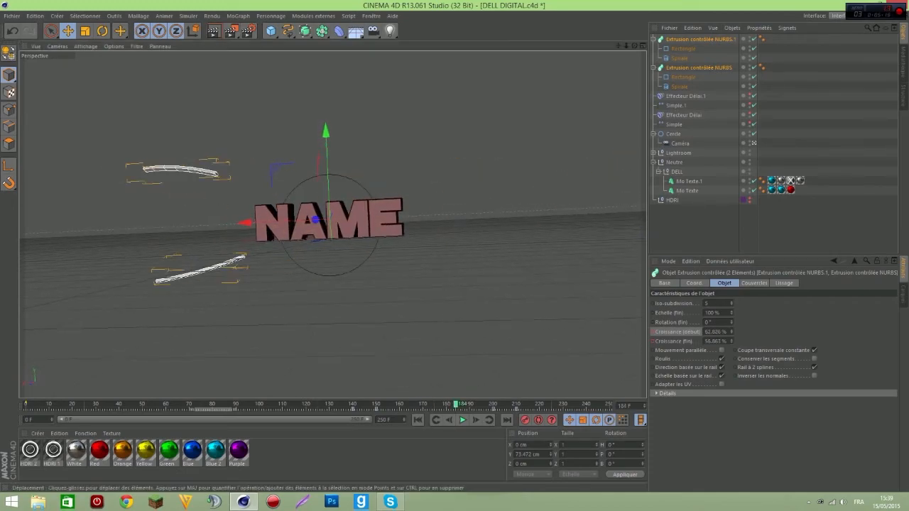
{"action": "left_click_drag", "start_coordinate": [324, 135], "coordinate": [326, 149]}
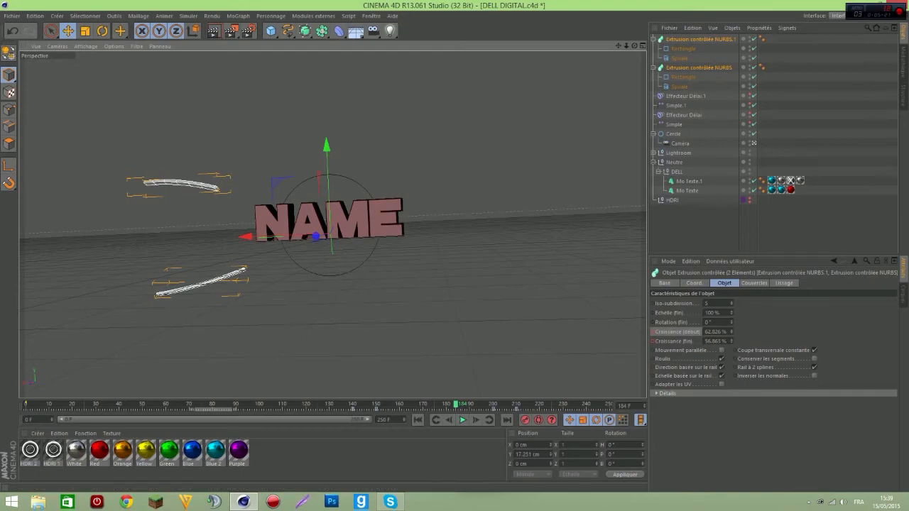
{"action": "left_click_drag", "start_coordinate": [457, 405], "coordinate": [426, 404]}
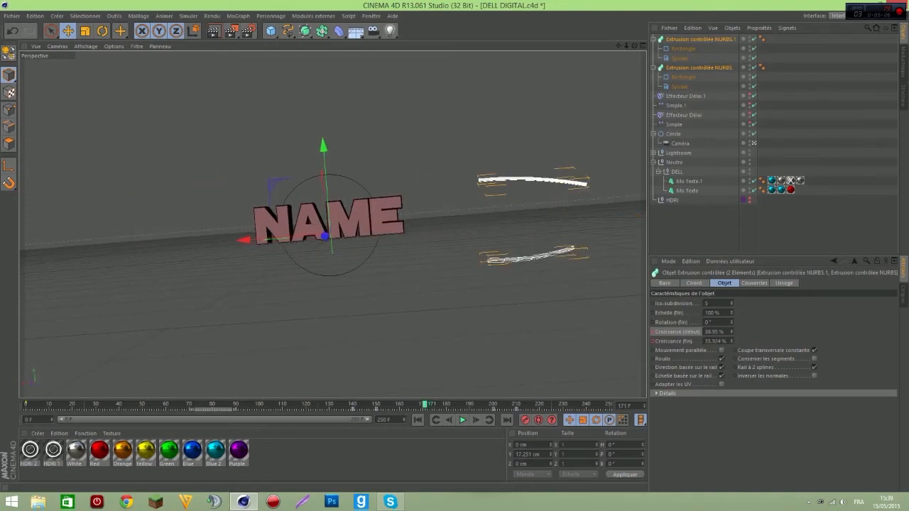
Assign the Red material to the original ribbon and White to the copied one, and render the view at frame 171
{"action": "left_click_drag", "start_coordinate": [100, 449], "coordinate": [699, 68]}
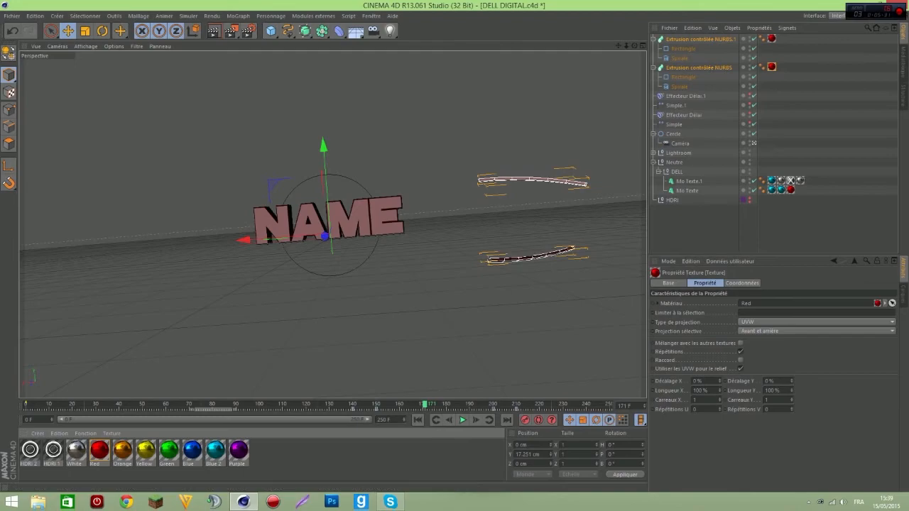
{"action": "left_click", "coordinate": [810, 77]}
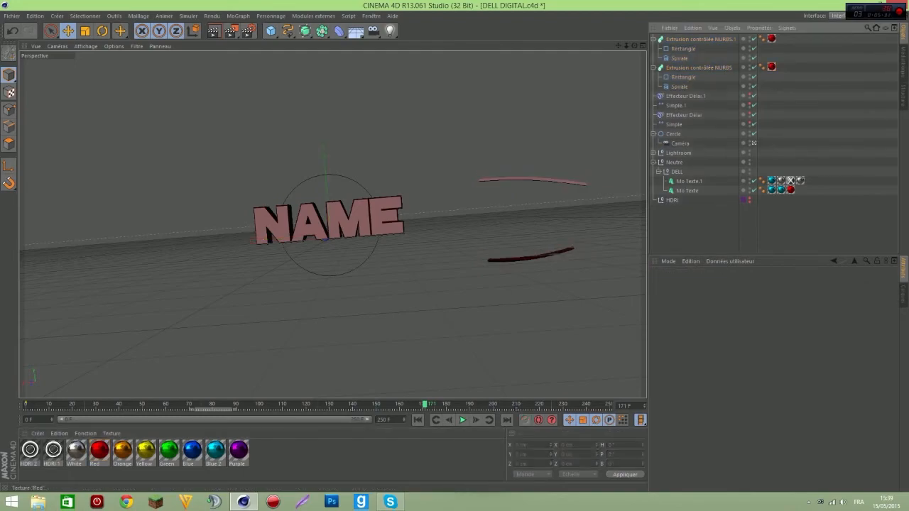
{"action": "left_click", "coordinate": [772, 38]}
{"action": "key", "text": "Delete"}
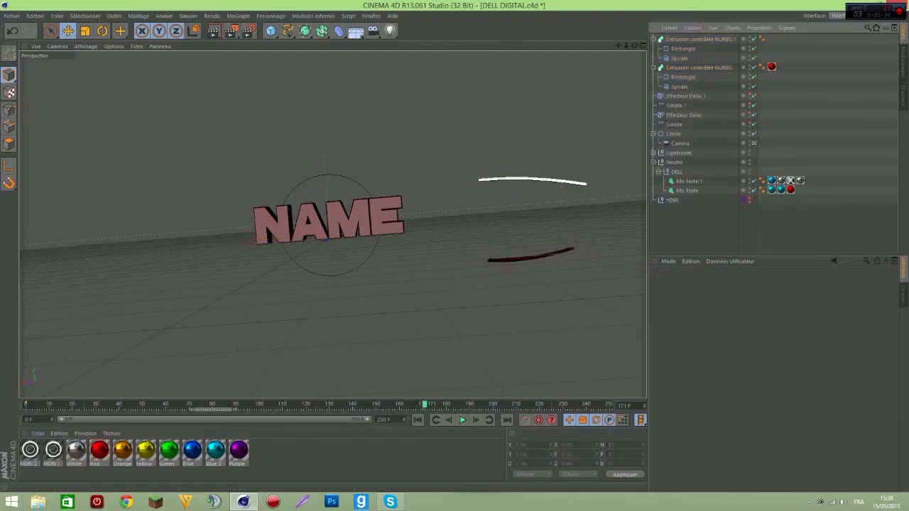
{"action": "left_click_drag", "start_coordinate": [76, 449], "coordinate": [700, 39]}
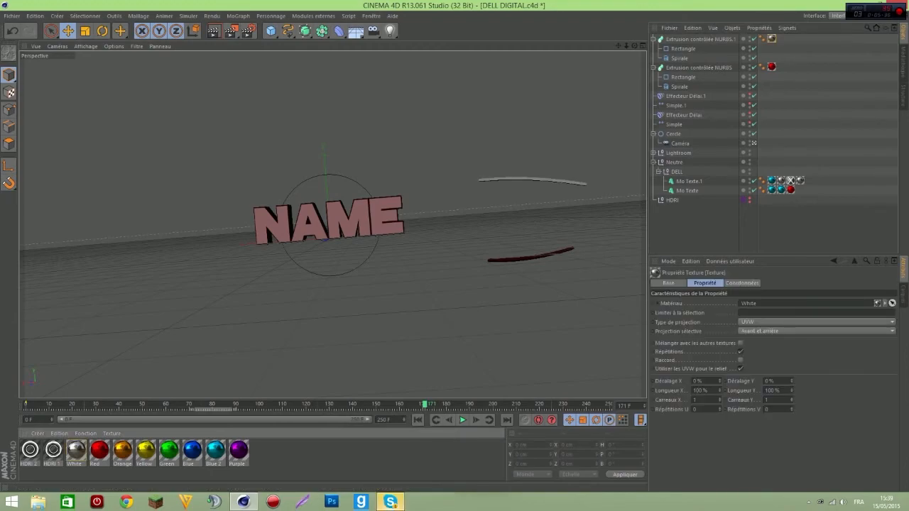
{"action": "left_click", "coordinate": [213, 31]}
Check the incoming Skype messages, reply "attends 30 sec", and return to Cinema 4D
{"action": "left_click", "coordinate": [390, 502]}
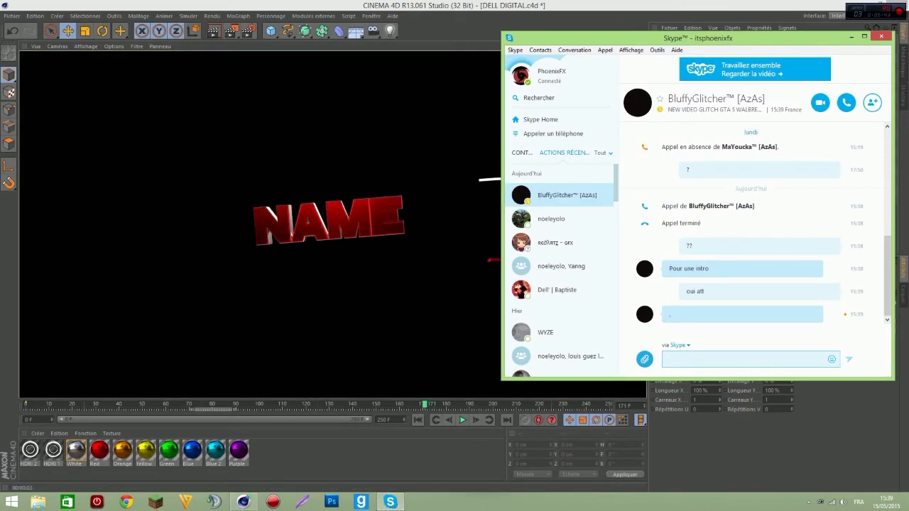
{"action": "left_click", "coordinate": [390, 502]}
{"action": "mouse_move", "coordinate": [425, 404]}
{"action": "left_mouse_down"}
{"action": "mouse_move", "coordinate": [390, 404]}
{"action": "mouse_move", "coordinate": [473, 404]}
{"action": "mouse_move", "coordinate": [438, 404]}
{"action": "left_mouse_up"}
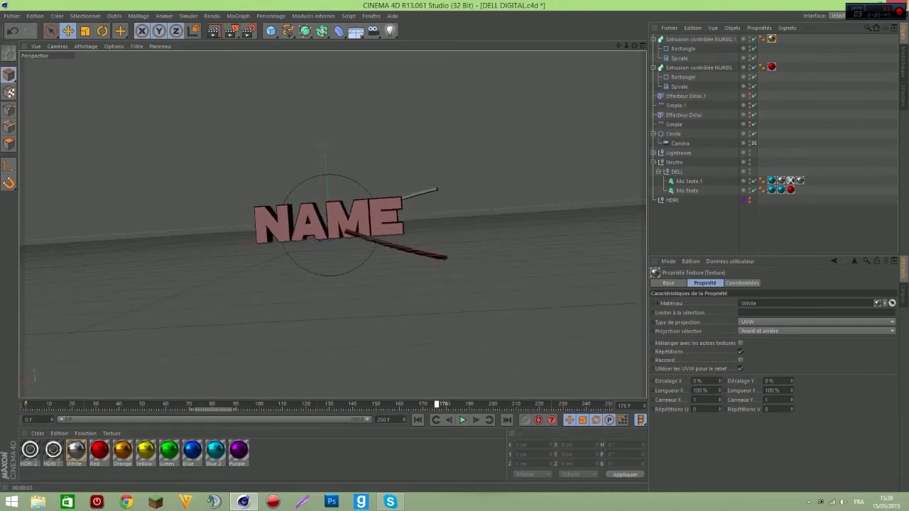
{"action": "left_click", "coordinate": [391, 502]}
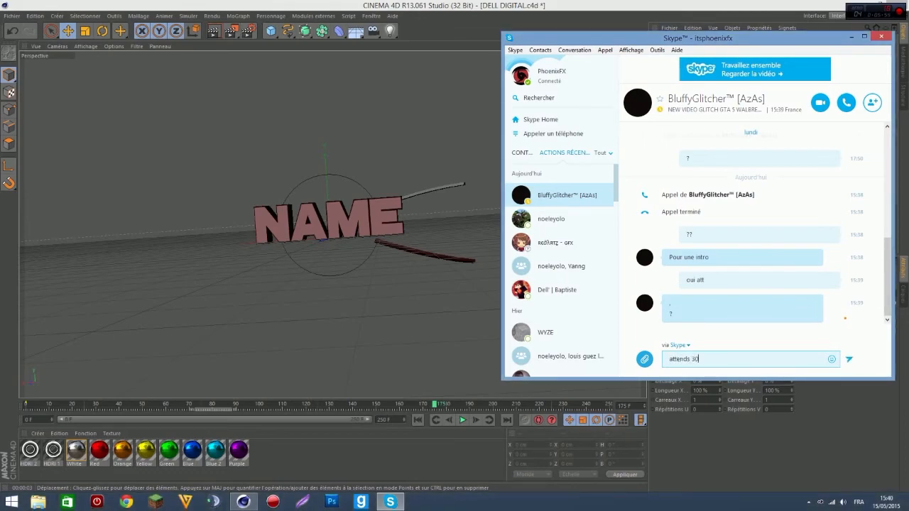
{"action": "key", "text": "Return"}
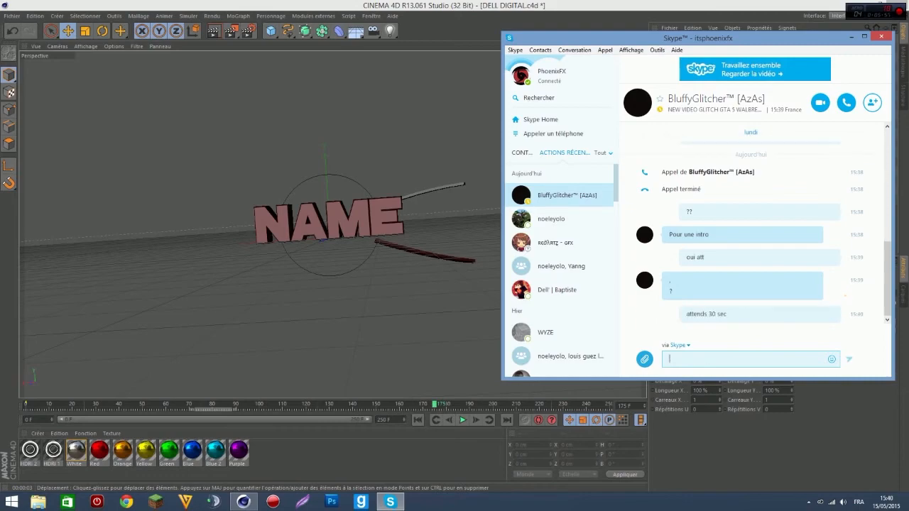
{"action": "key", "text": "alt+Tab"}
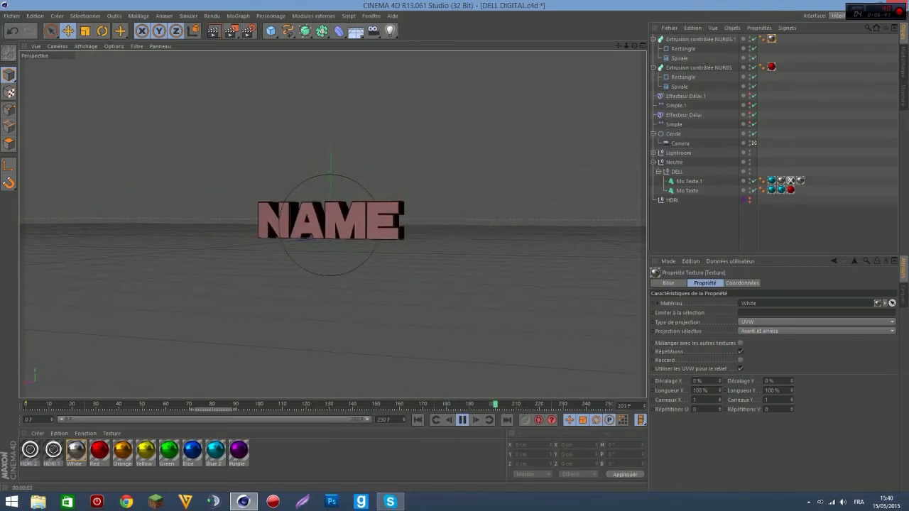
Stop the playback, go to frame 198 and render the view to check the NAME text
{"action": "left_click", "coordinate": [462, 421]}
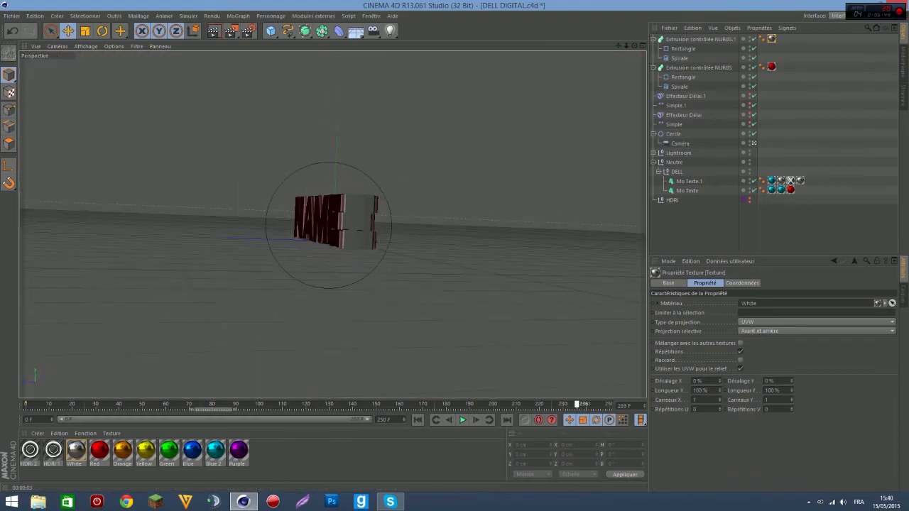
{"action": "left_click_drag", "start_coordinate": [577, 405], "coordinate": [488, 404]}
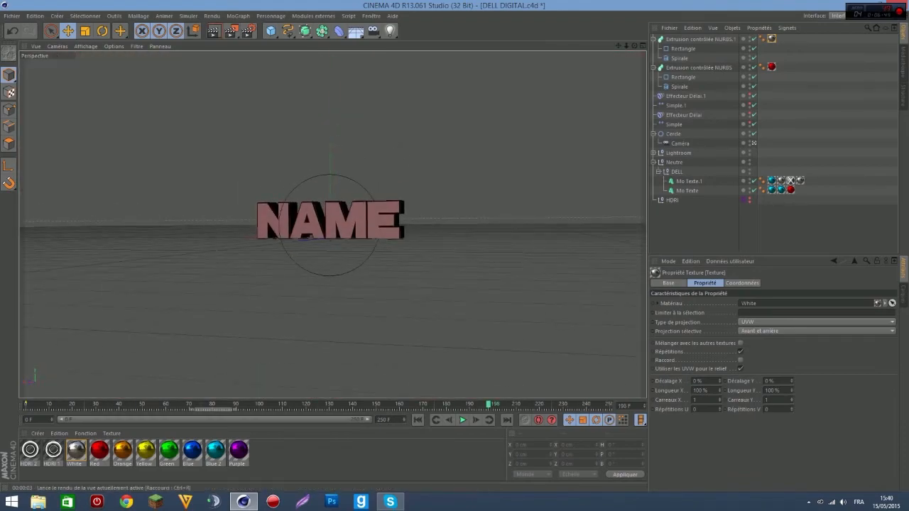
{"action": "left_click", "coordinate": [213, 30]}
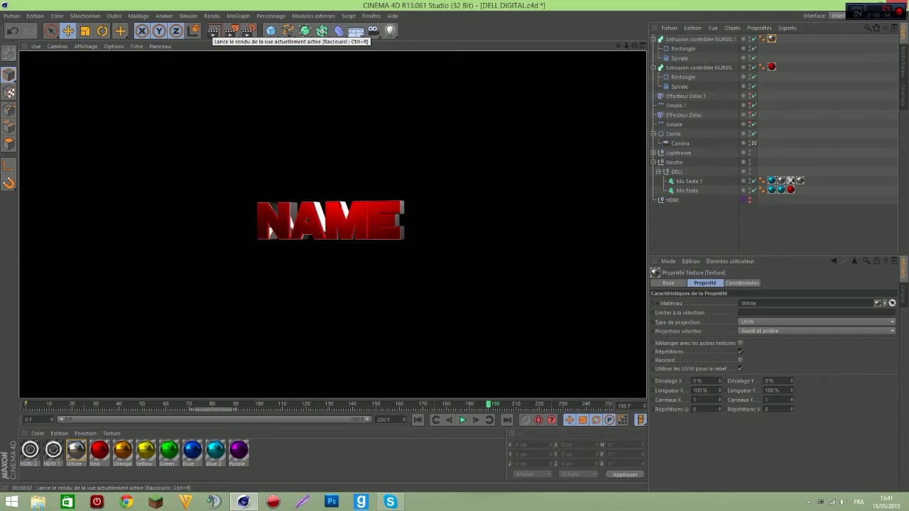
{"action": "left_click_drag", "start_coordinate": [310, 6], "coordinate": [524, 2]}
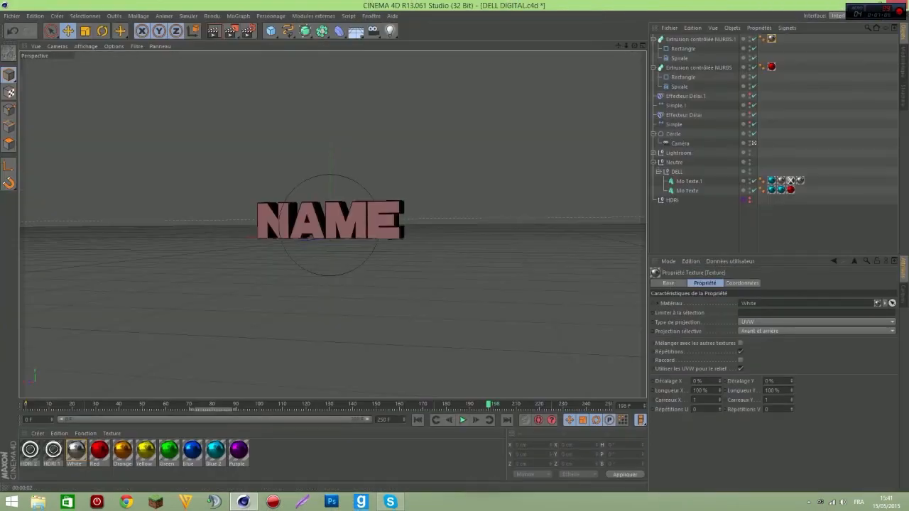
Switch to File Explorer, search the Desktop for "project" and open the project files folder
{"action": "left_click", "coordinate": [38, 502]}
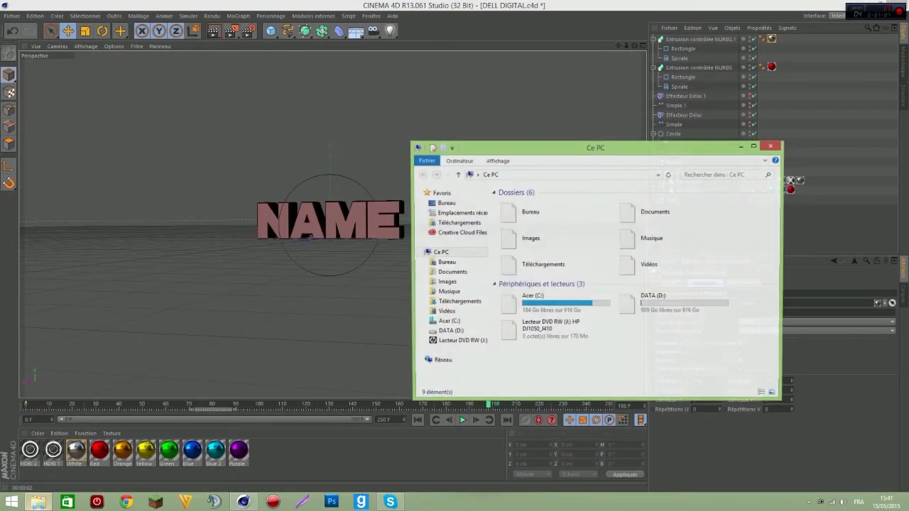
{"action": "left_click", "coordinate": [445, 203]}
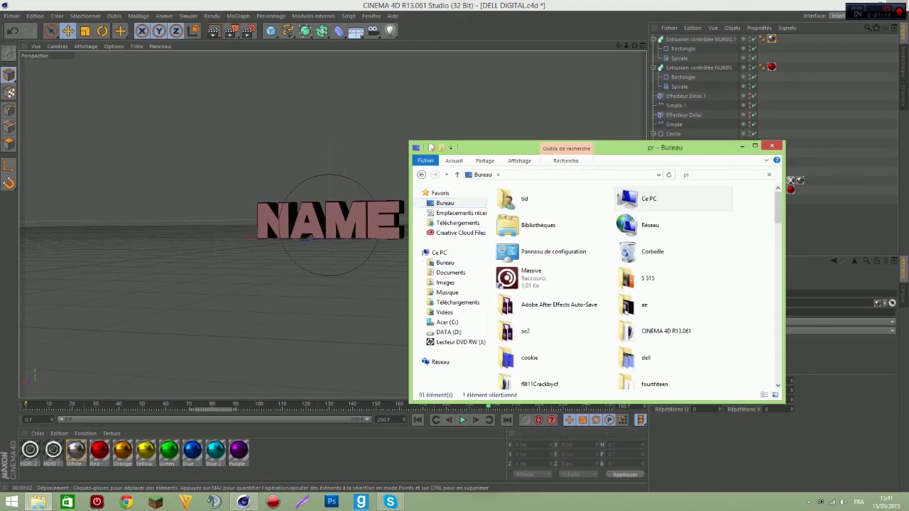
{"action": "key", "text": "BackSpace"}
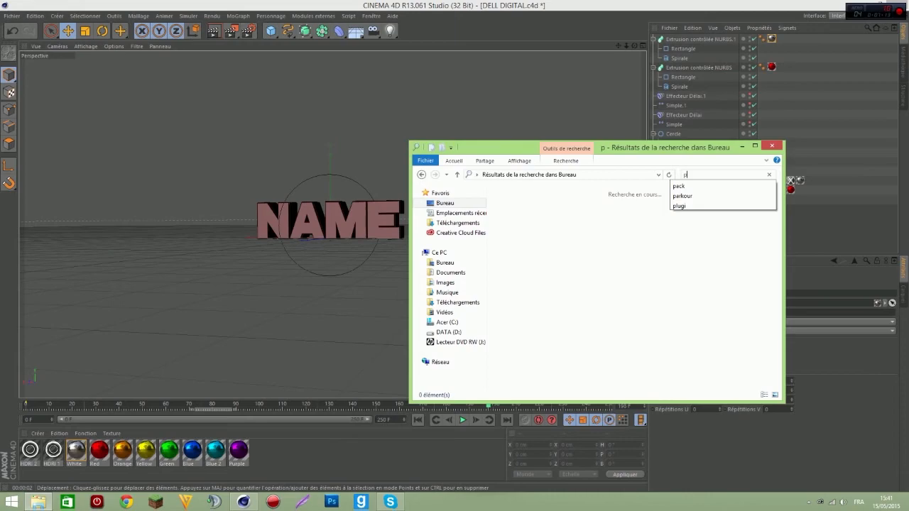
{"action": "type", "text": "roject"}
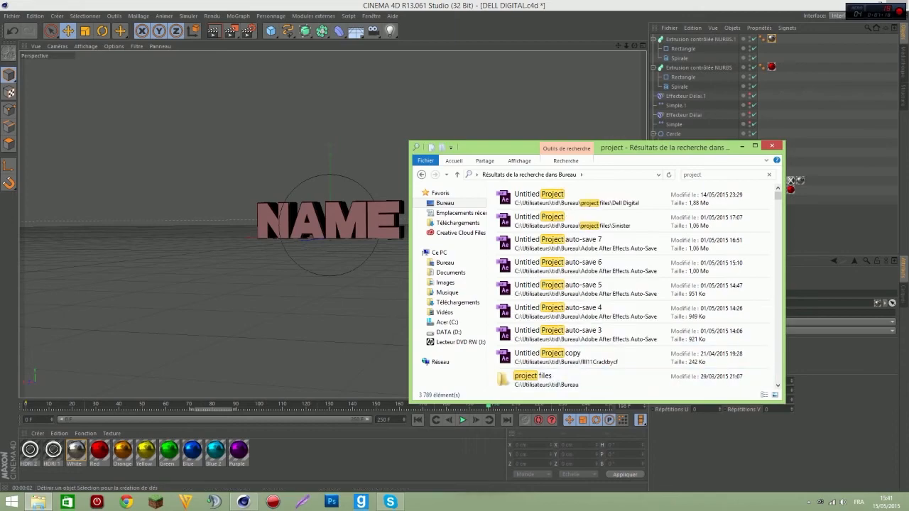
{"action": "double_click", "coordinate": [544, 377]}
Create a new folder called Tuto YT inside project files and open it
{"action": "right_click", "coordinate": [596, 264]}
{"action": "right_click", "coordinate": [590, 318]}
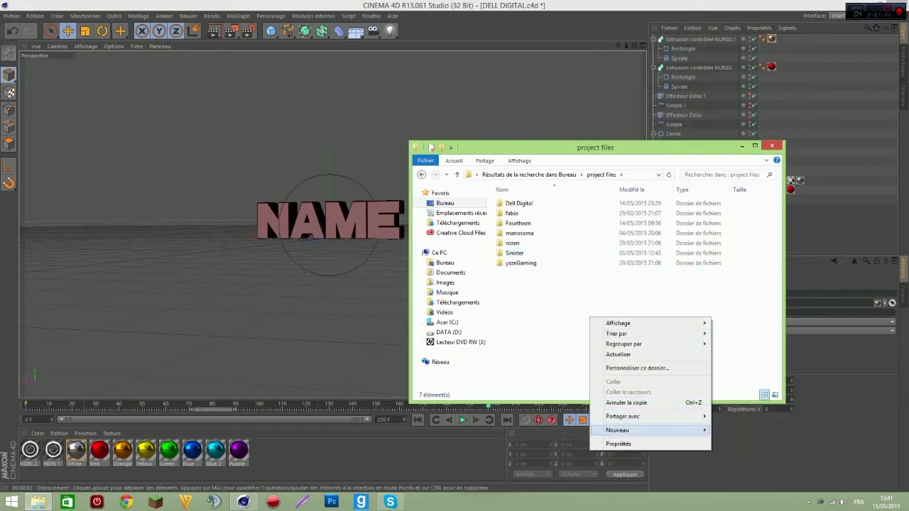
{"action": "mouse_move", "coordinate": [639, 430]}
{"action": "left_click", "coordinate": [735, 302]}
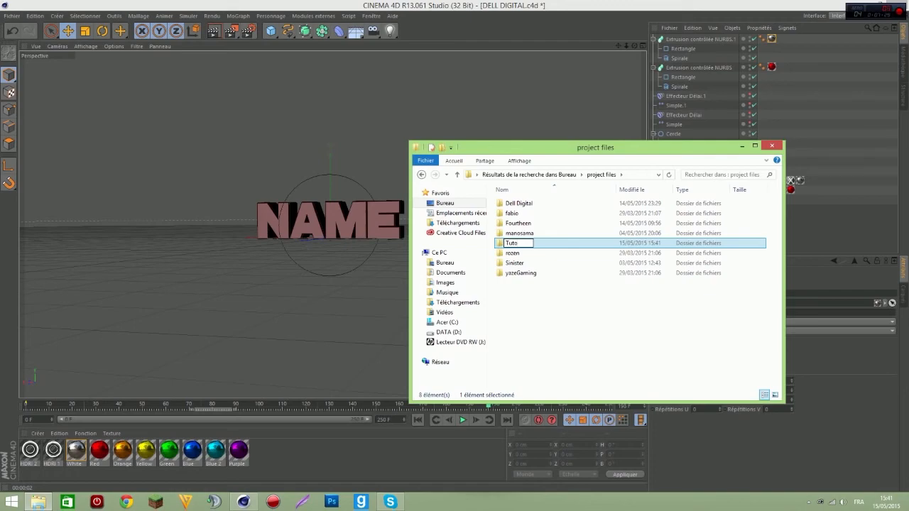
{"action": "type", "text": "Tuto YT"}
{"action": "key", "text": "Return"}
{"action": "double_click", "coordinate": [516, 262]}
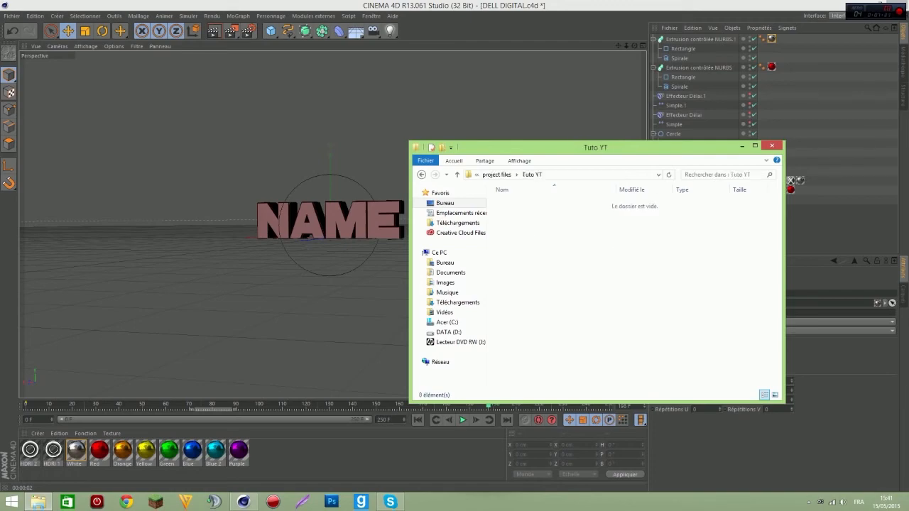
Return to Cinema 4D and open the render settings, reviewing the output size, presets and frame range
{"action": "left_click", "coordinate": [243, 502]}
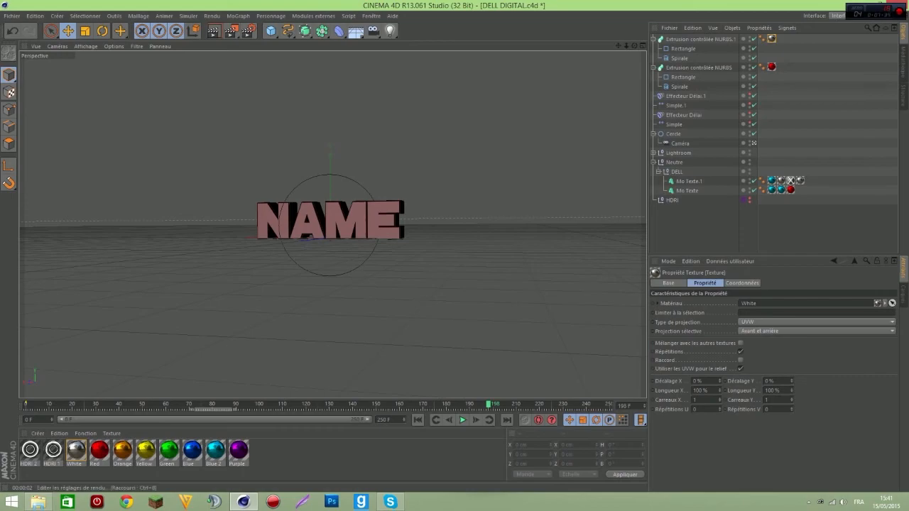
{"action": "left_click", "coordinate": [247, 30]}
{"action": "left_click_drag", "start_coordinate": [213, 7], "coordinate": [328, 37]}
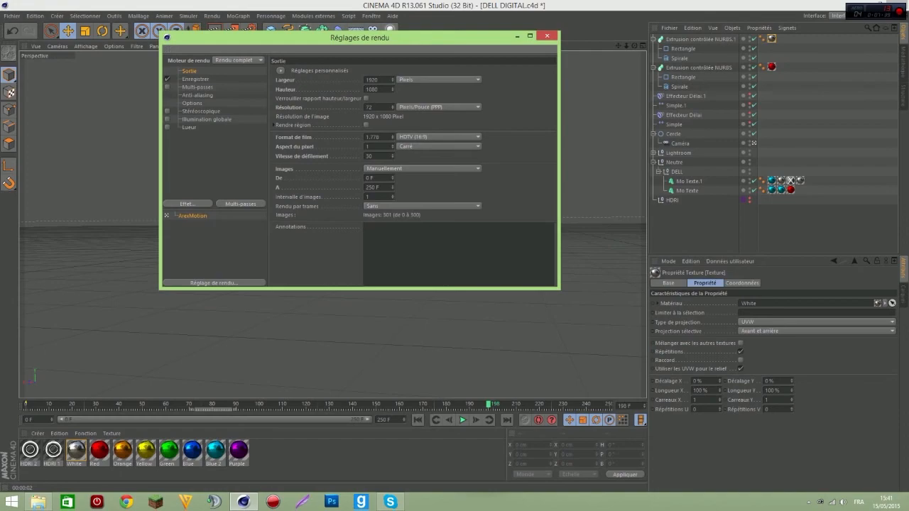
{"action": "left_click", "coordinate": [281, 70]}
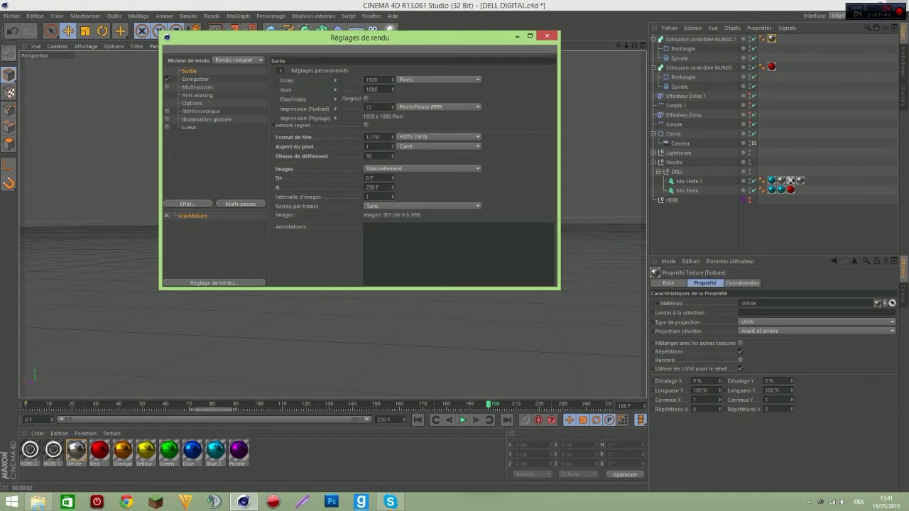
{"action": "key", "text": "Escape"}
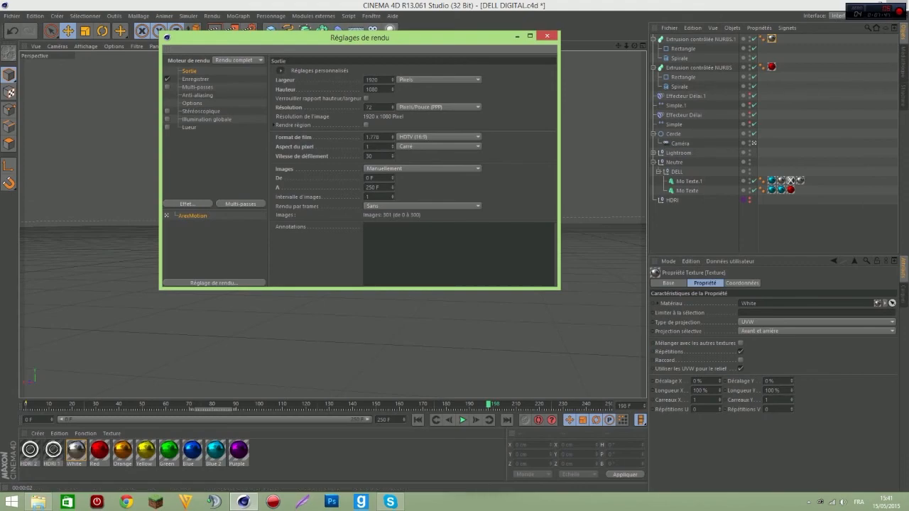
Browse for the render's save location and go to the Tuto YT folder within project files on the Desktop
{"action": "left_click", "coordinate": [195, 79]}
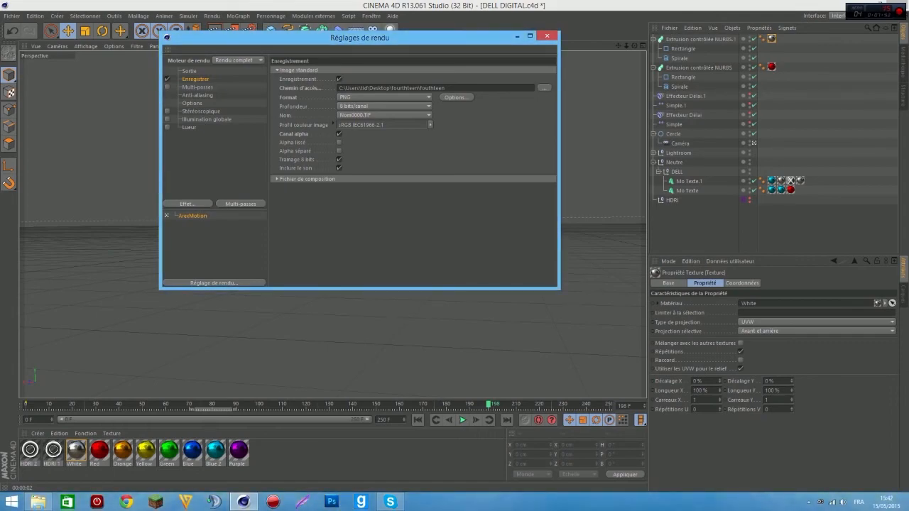
{"action": "left_click", "coordinate": [544, 88]}
{"action": "left_click", "coordinate": [32, 56]}
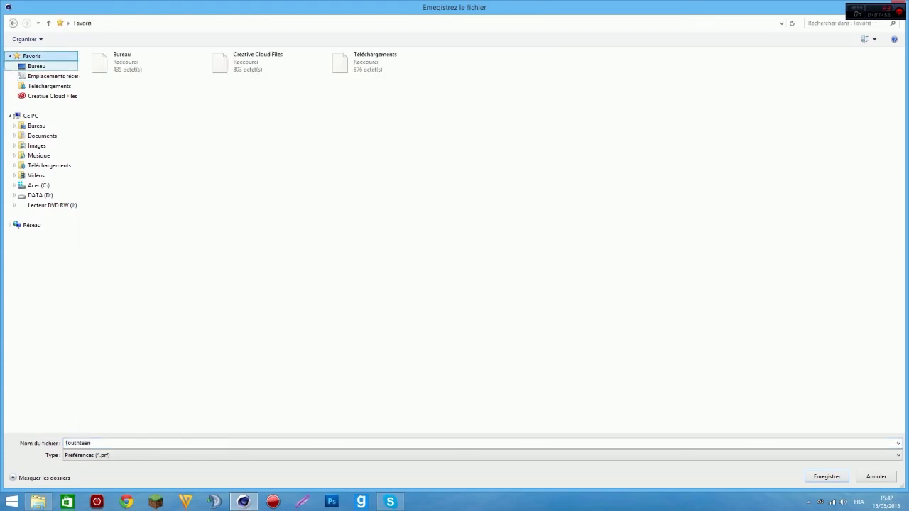
{"action": "left_click", "coordinate": [36, 66]}
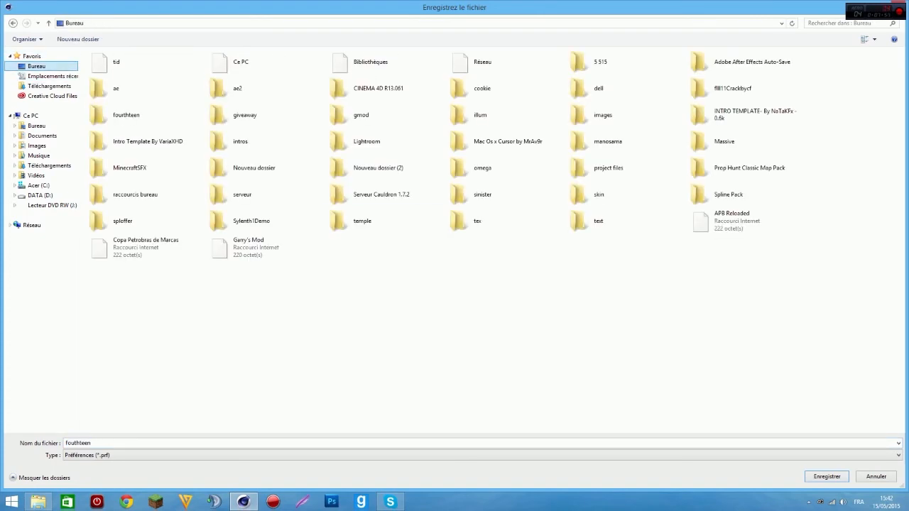
{"action": "left_click", "coordinate": [78, 443]}
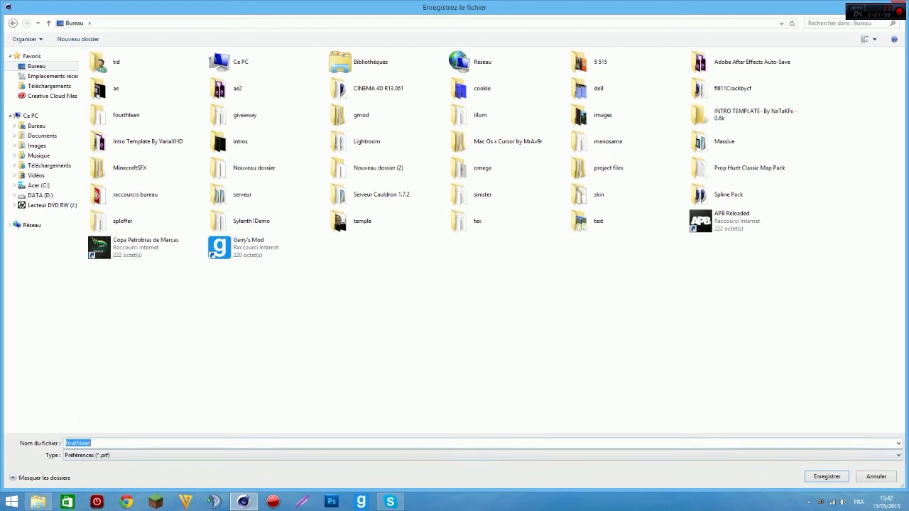
{"action": "type", "text": "pr"}
{"action": "key", "text": "Down"}
{"action": "key", "text": "Return"}
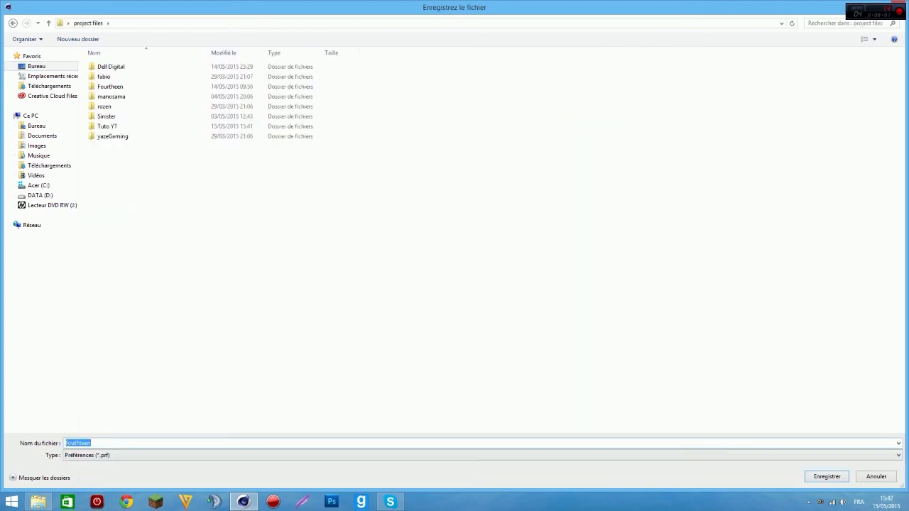
{"action": "double_click", "coordinate": [106, 125]}
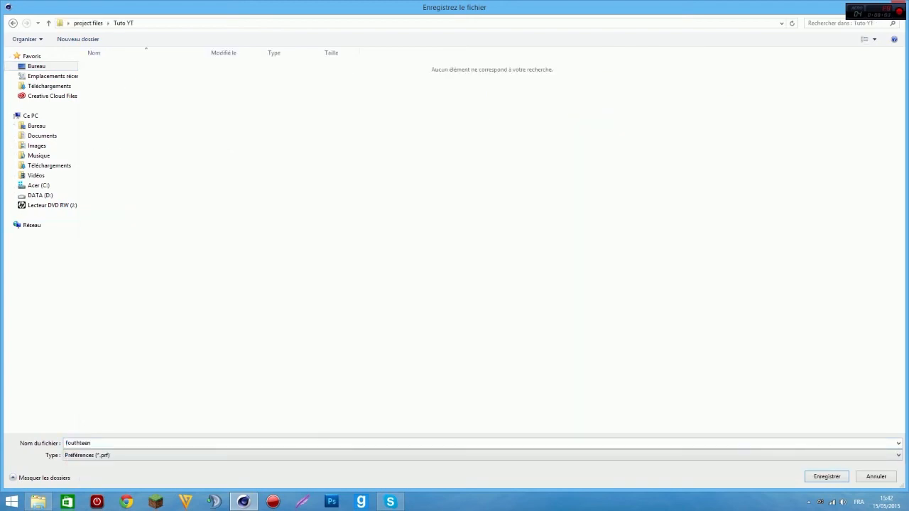
Save the render output path under the file name Tuto YT and close the render settings
{"action": "left_click", "coordinate": [78, 443]}
{"action": "type", "text": "Tuto YT"}
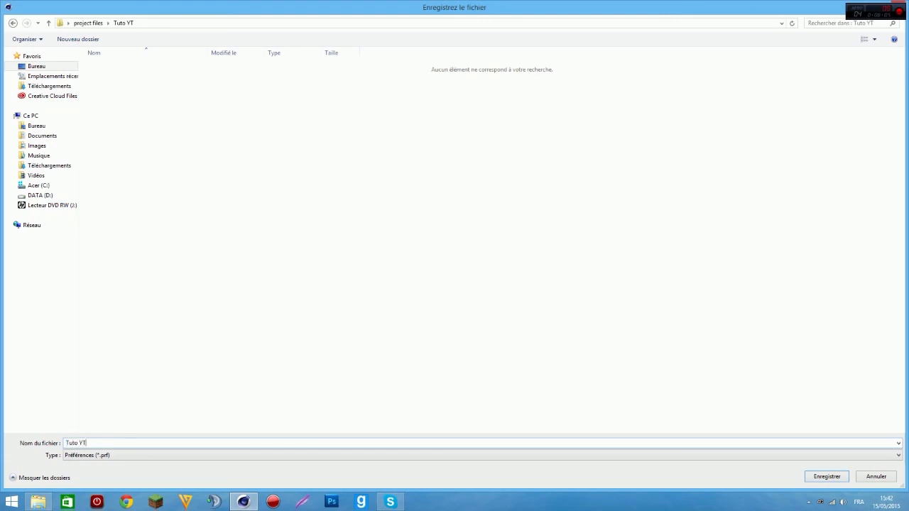
{"action": "key", "text": "Return"}
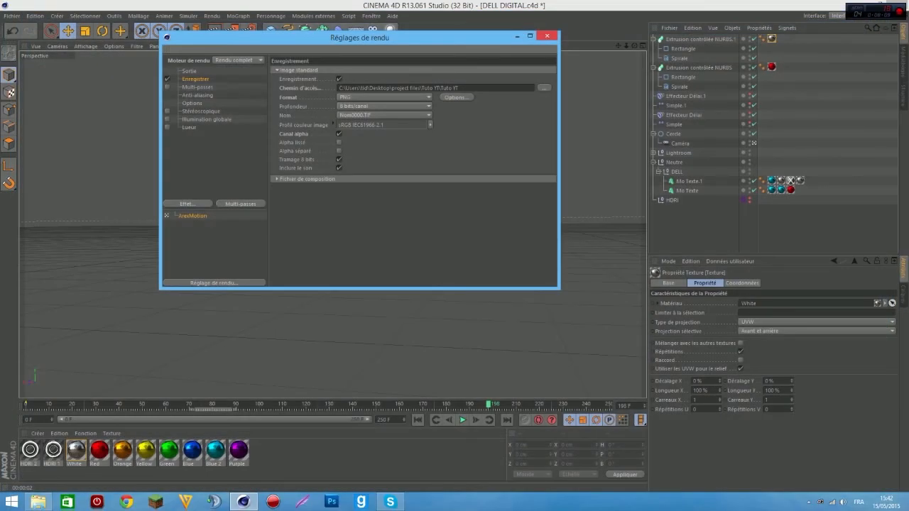
{"action": "left_click", "coordinate": [547, 35]}
Start rendering the animation to the picture viewer and inspect the first frames at different zoom levels
{"action": "left_click", "coordinate": [232, 31]}
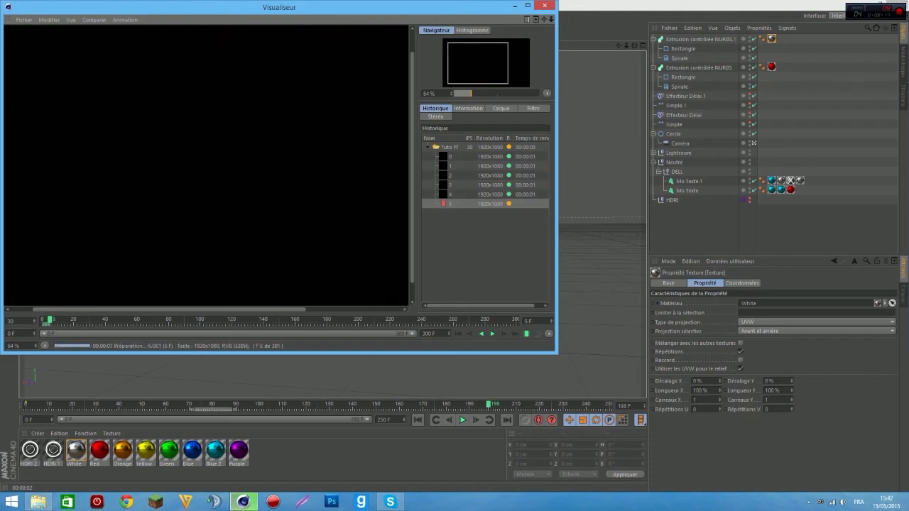
{"action": "scroll", "coordinate": [206, 166], "scroll_direction": "down", "scroll_amount": 6}
{"action": "scroll", "coordinate": [206, 165], "scroll_direction": "up", "scroll_amount": 4}
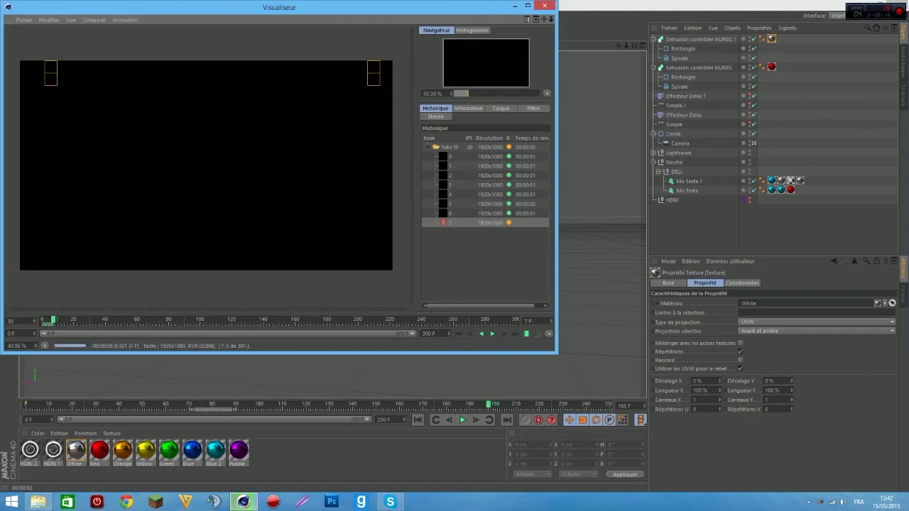
{"action": "scroll", "coordinate": [206, 165], "scroll_direction": "down", "scroll_amount": 3}
{"action": "scroll", "coordinate": [489, 65], "scroll_direction": "up", "scroll_amount": 6}
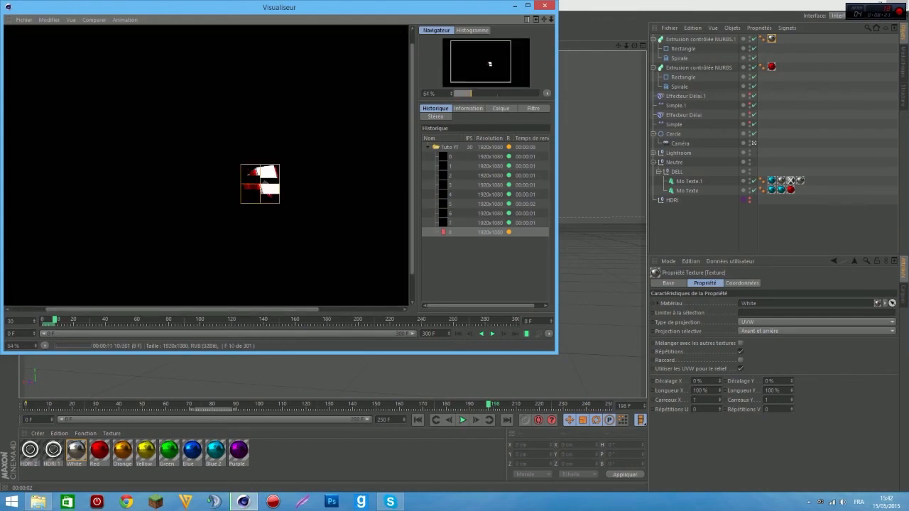